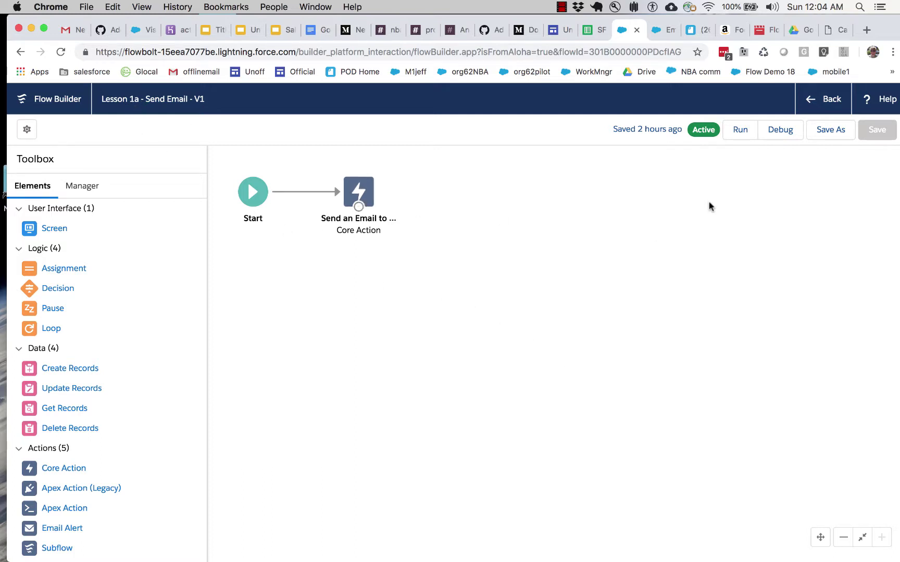
Step: Open the Save As options for the Lesson 1a flow, closing and reopening them once
left_click(829, 131)
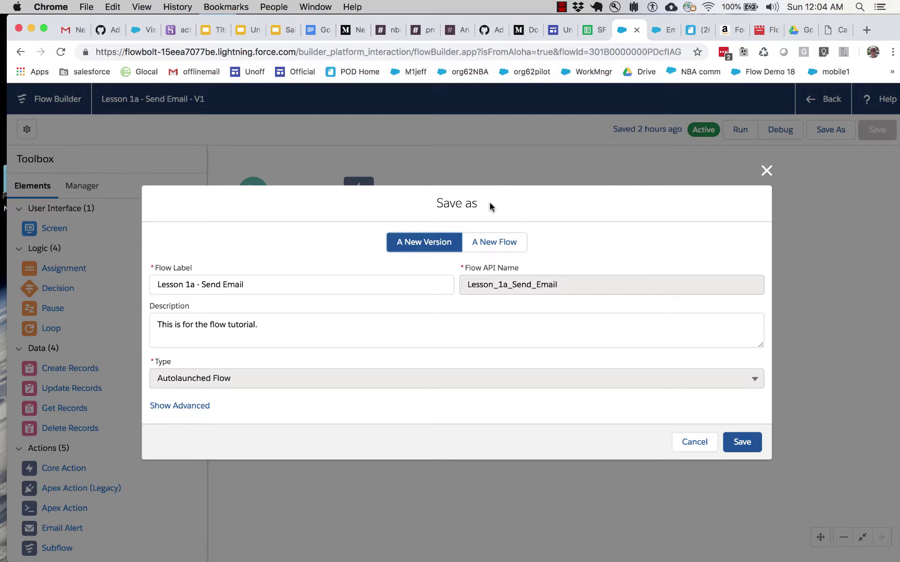
key("Escape")
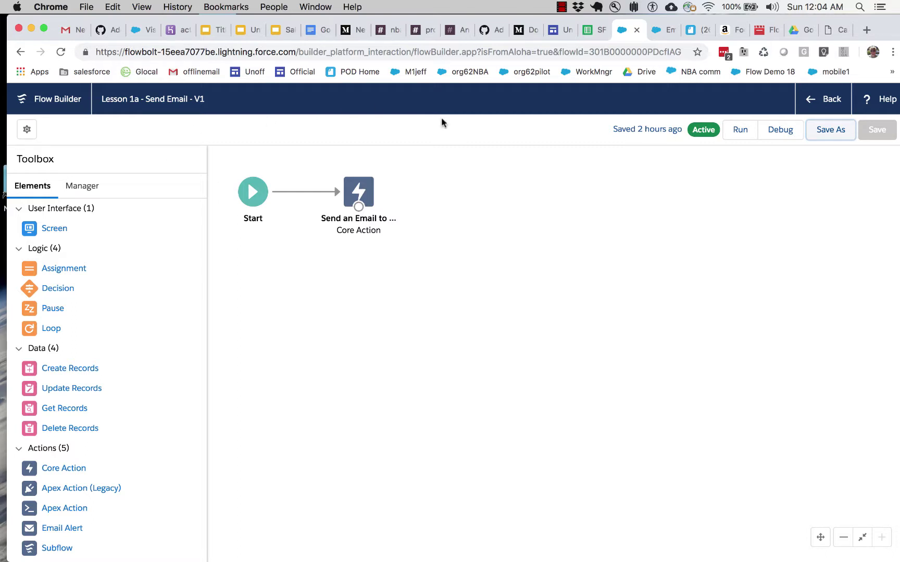
left_click(830, 129)
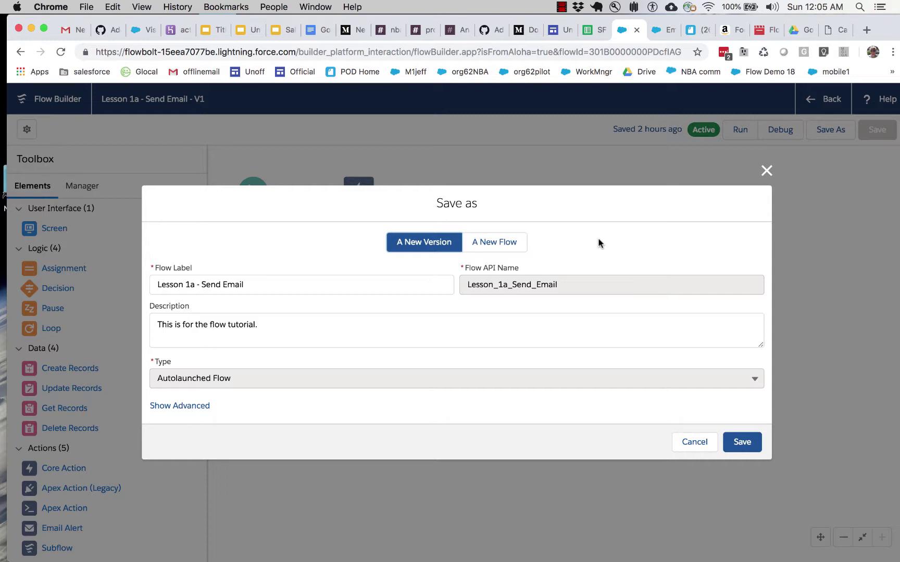
Step: Save a copy as A New Flow labelled 'Lesson 1b - Get a Record and Use It'
left_click(495, 243)
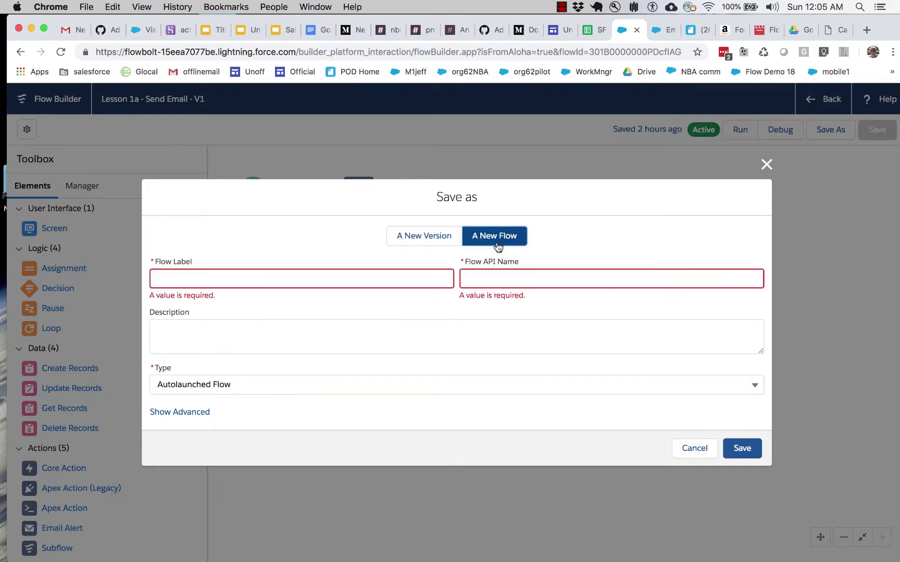
left_click(263, 271)
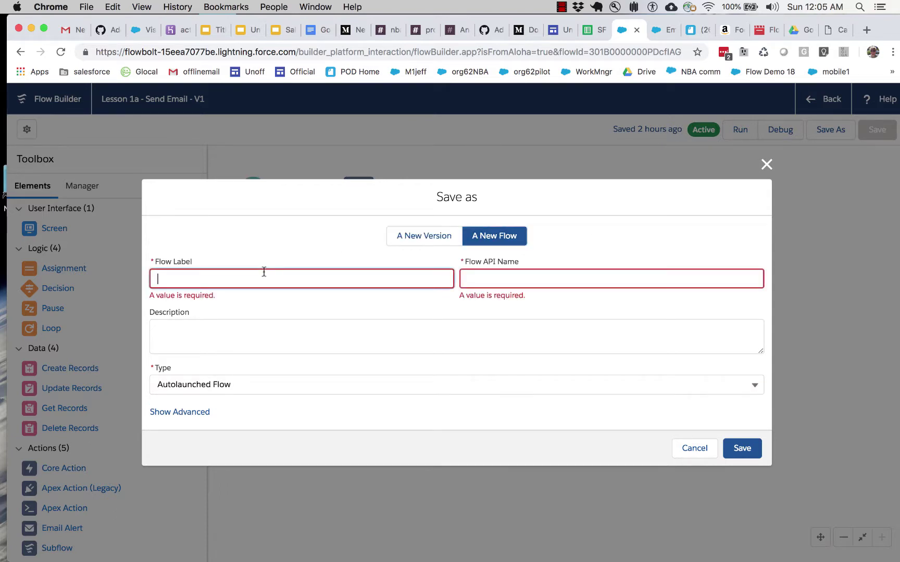
type("Lesson 1b - Get a Record and Use It")
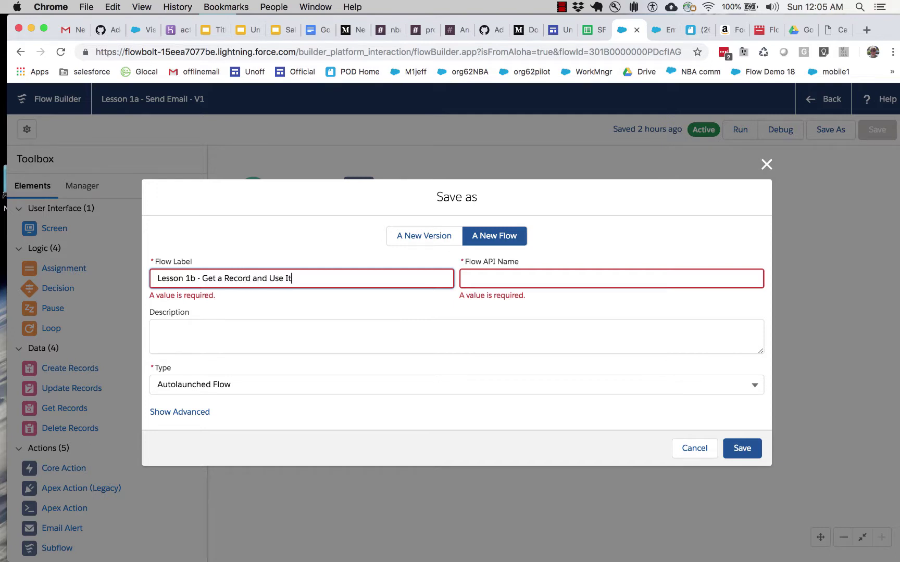
left_click(261, 344)
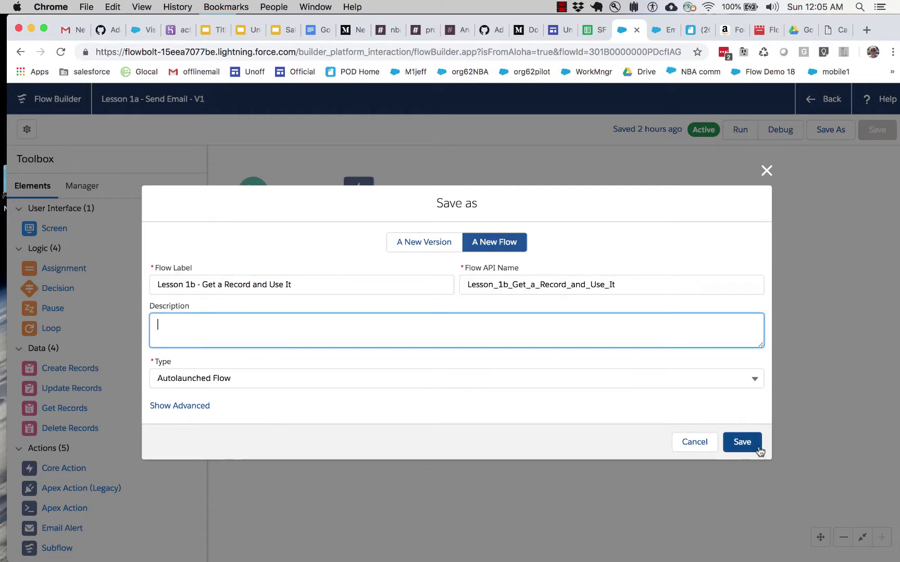
left_click(741, 449)
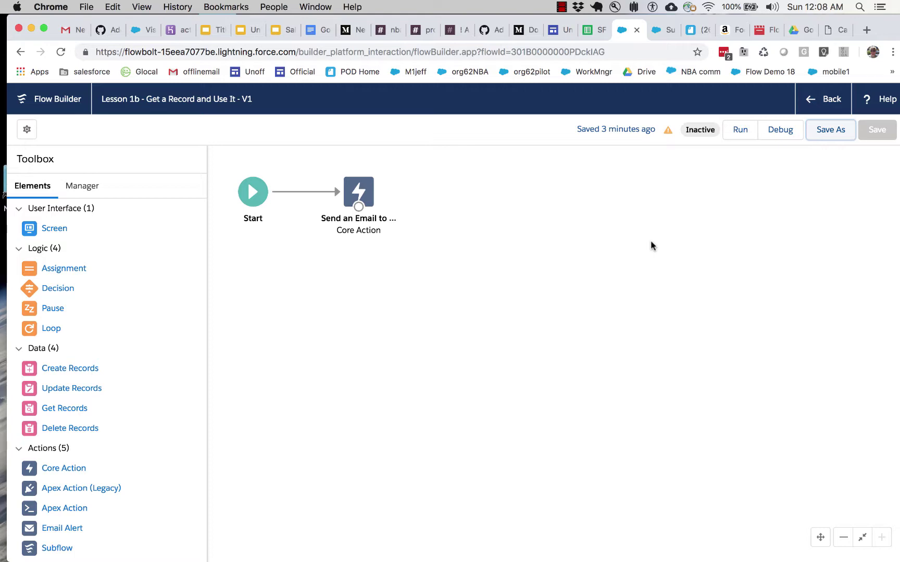
left_click(662, 30)
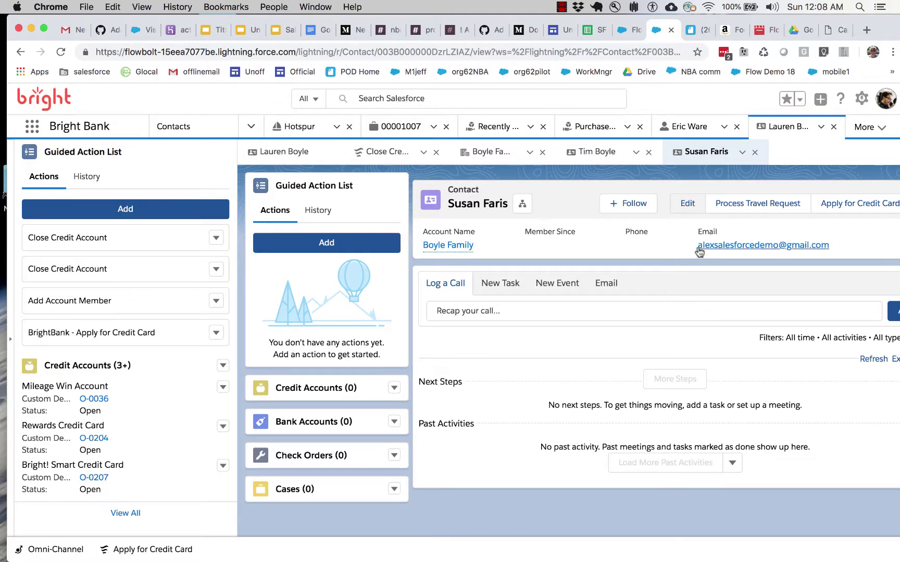
left_click_drag(690, 244, 833, 251)
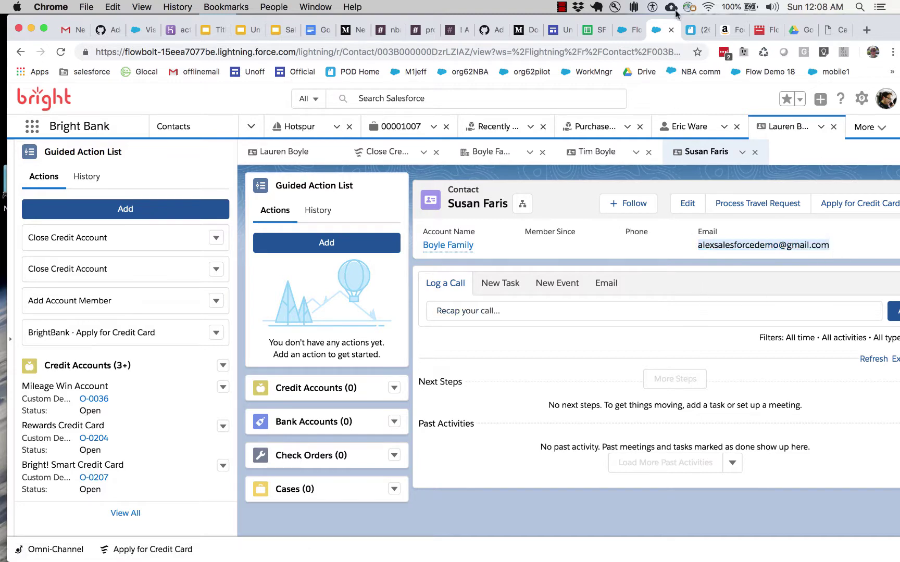
left_click(615, 31)
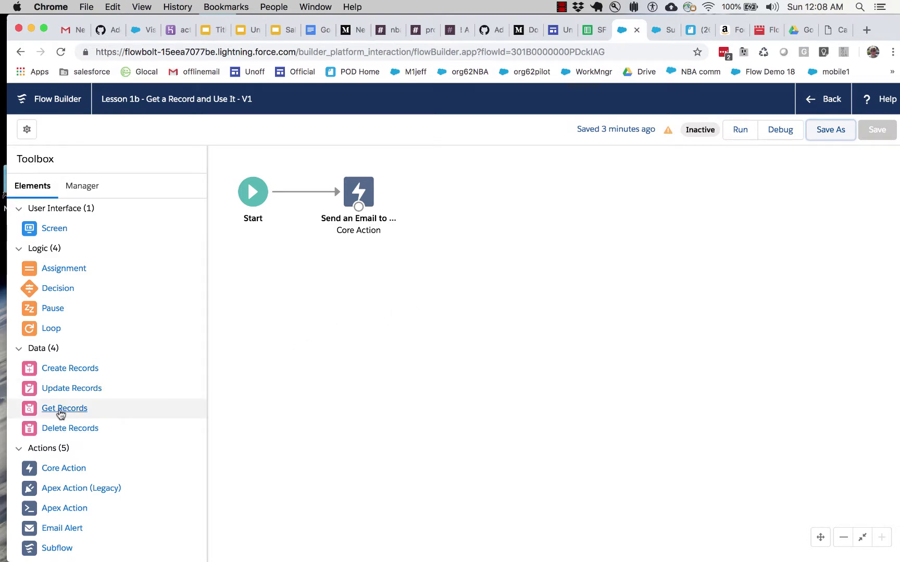
Step: Add a Get Records element labelled 'Retrieve a Record' and search its objects for 'contact'
left_click_drag(74, 407, 301, 276)
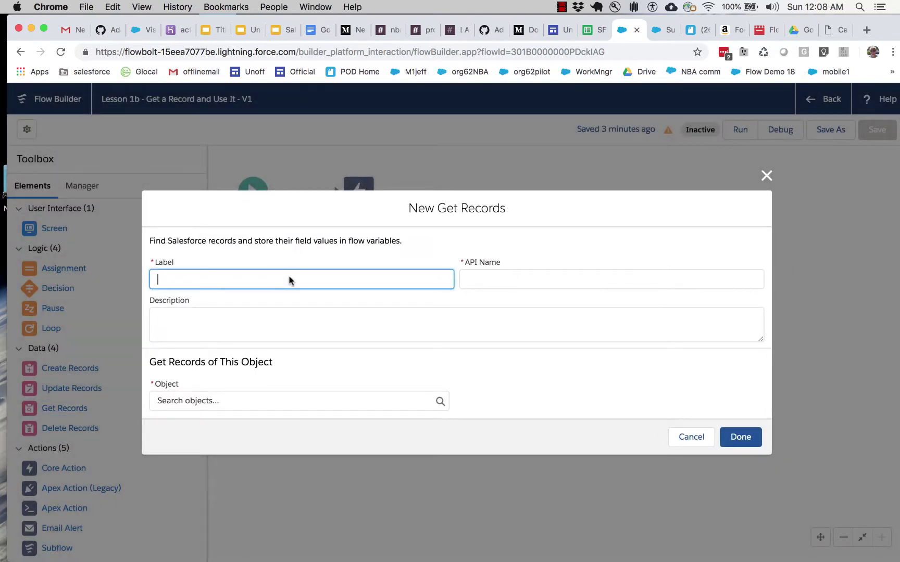
type("Retreieve a Record")
key("Tab")
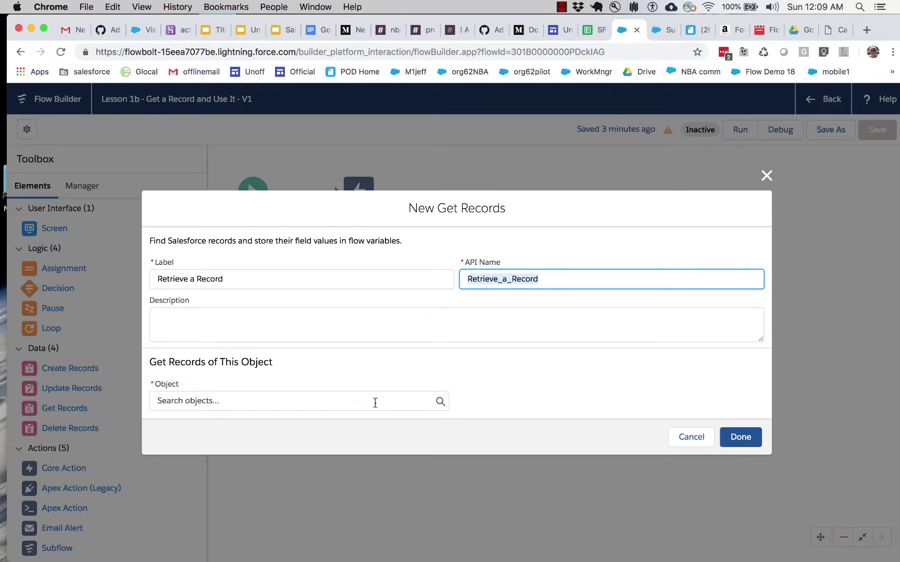
left_click(375, 403)
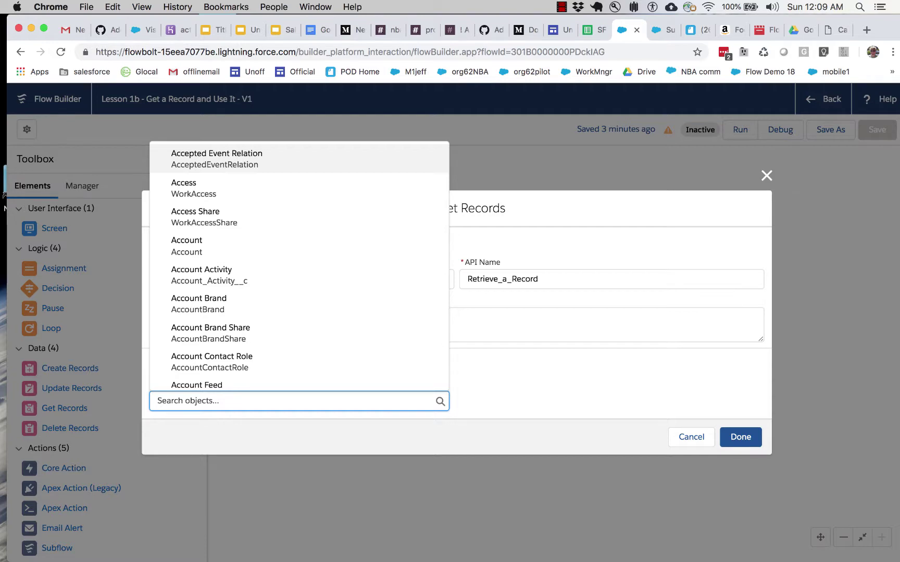
type("contact")
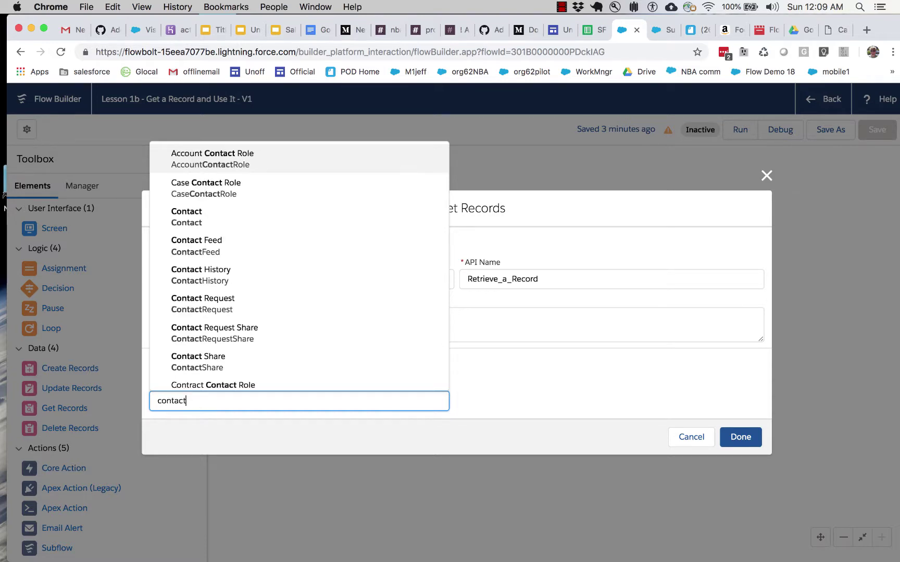
Step: Set Get Records to fetch Contact with 'Conditions are Met', then switch to the contact's browser tab
left_click(227, 225)
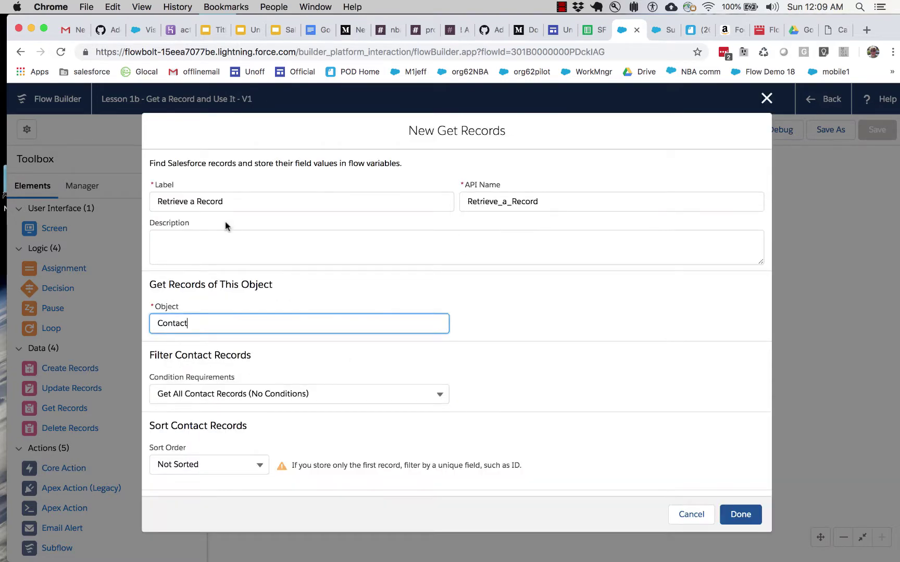
scroll(316, 366, "down", 3)
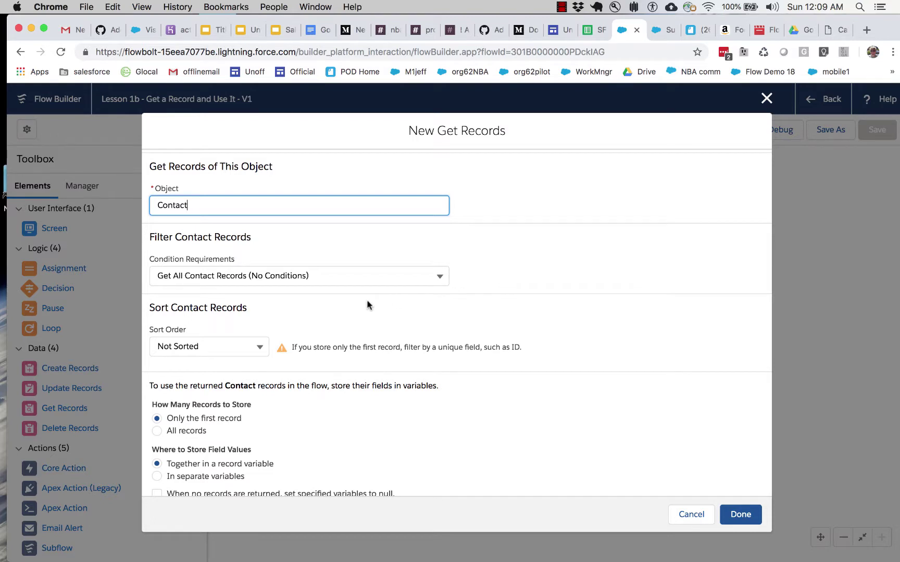
left_click(342, 272)
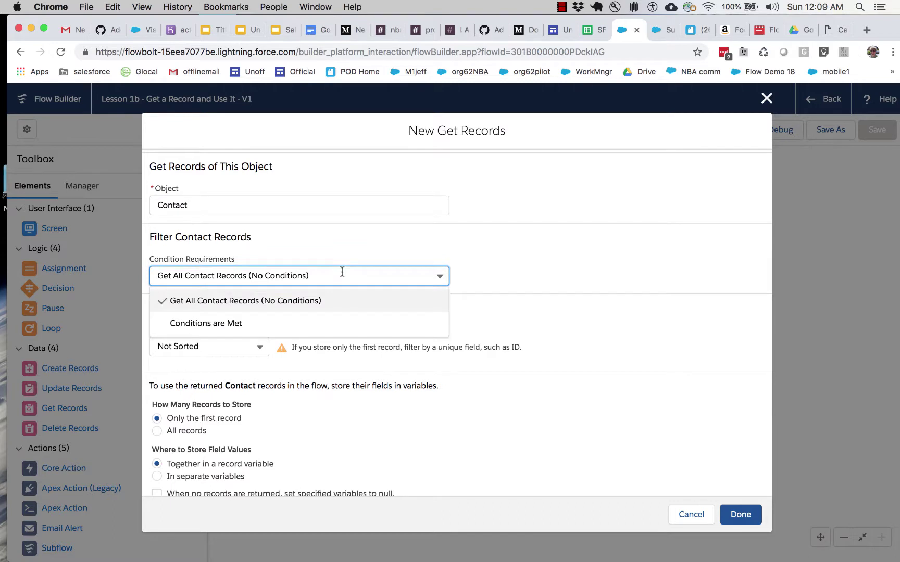
left_click(265, 321)
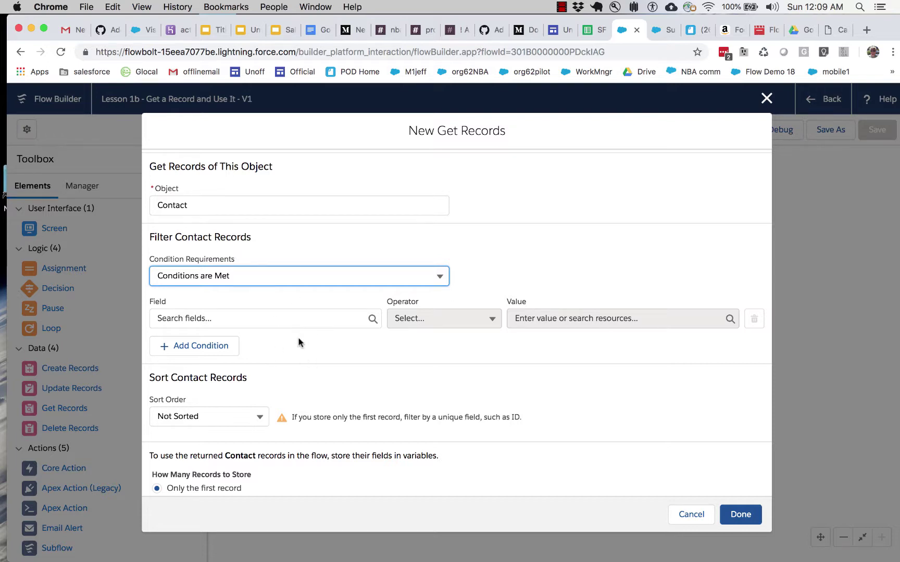
left_click(652, 32)
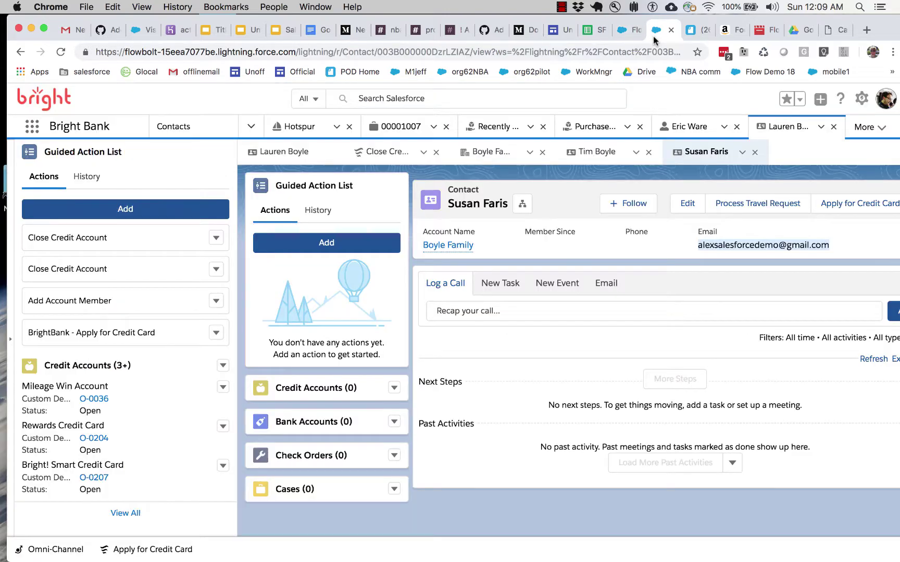
Step: Review the contact's first and last name in the edit form, cancel, and return to Flow Builder
left_click(687, 203)
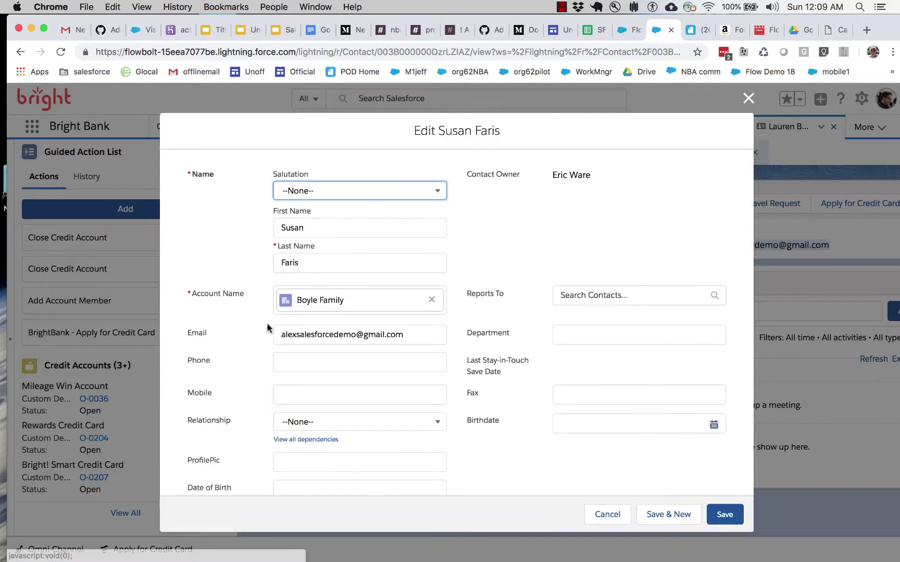
key("Tab")
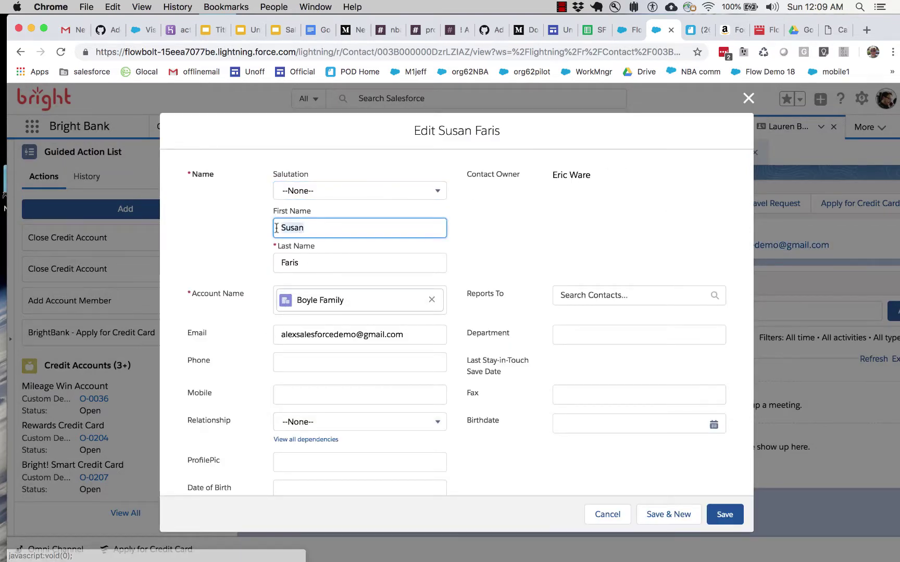
key("Tab")
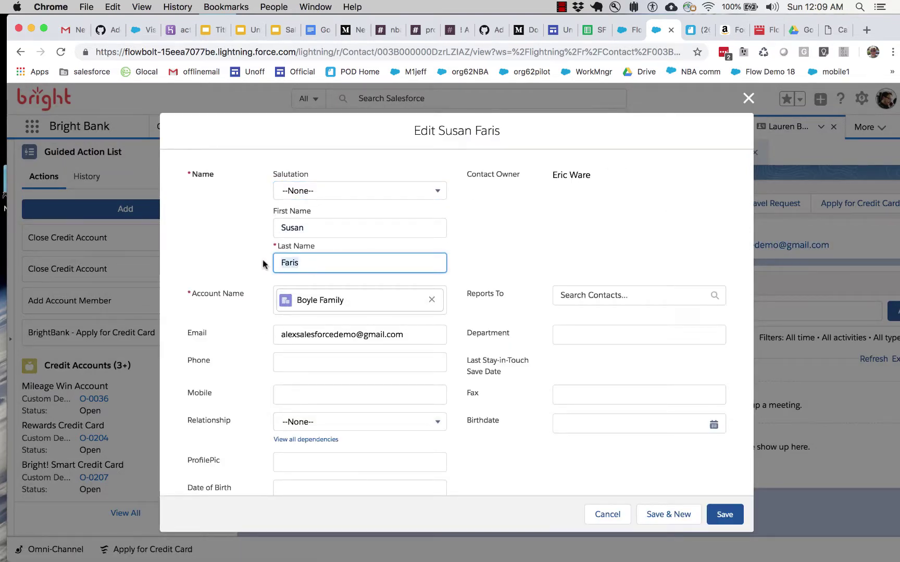
left_click(607, 515)
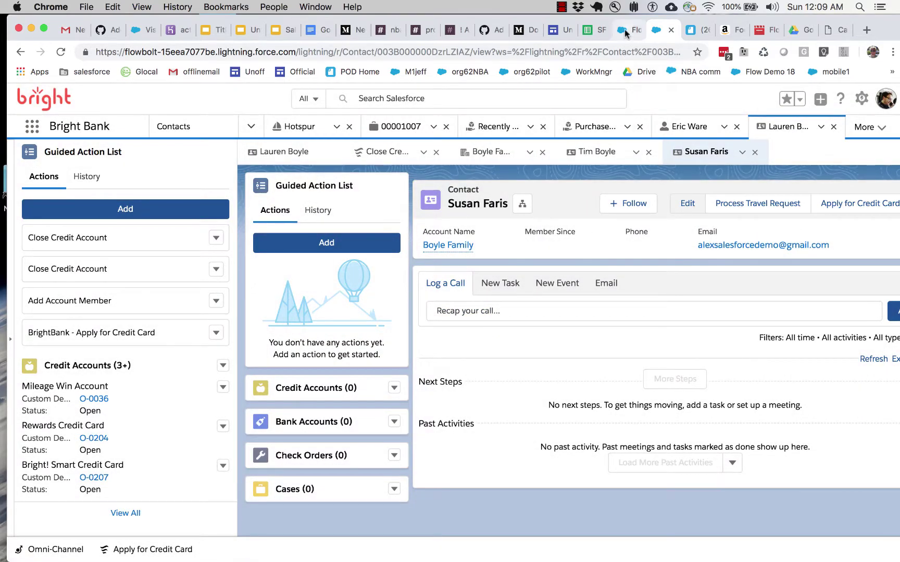
left_click(624, 30)
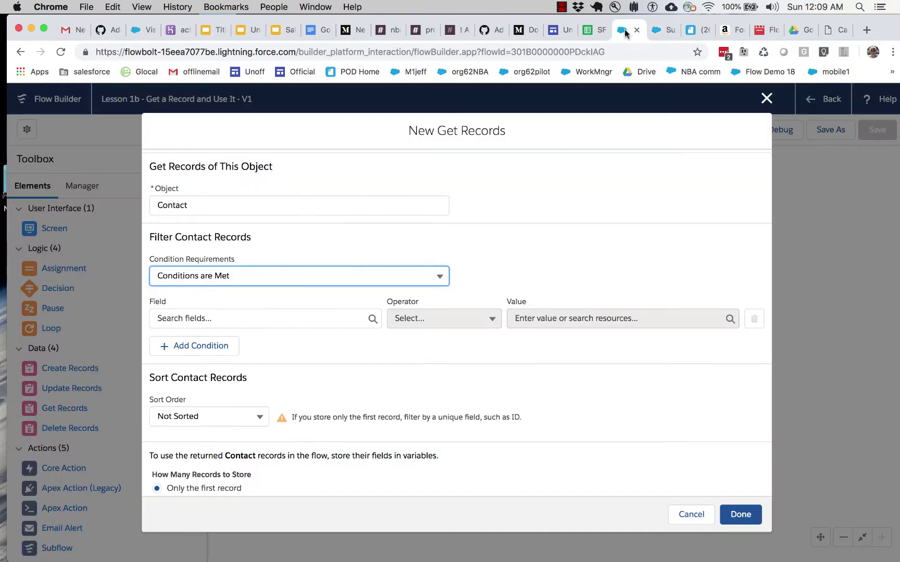
Step: Add a condition requiring FirstName to equal the contact's first name
left_click(272, 320)
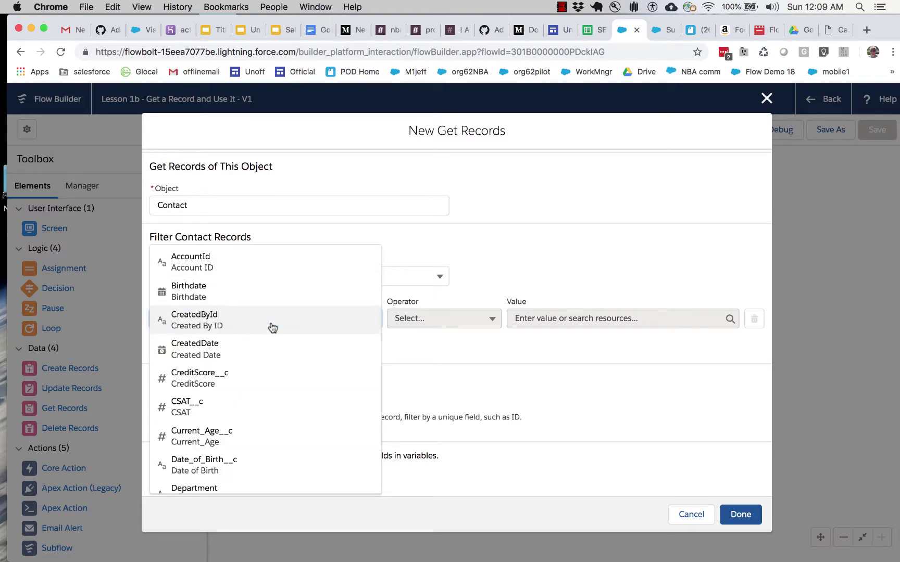
scroll(260, 419, "down", 5)
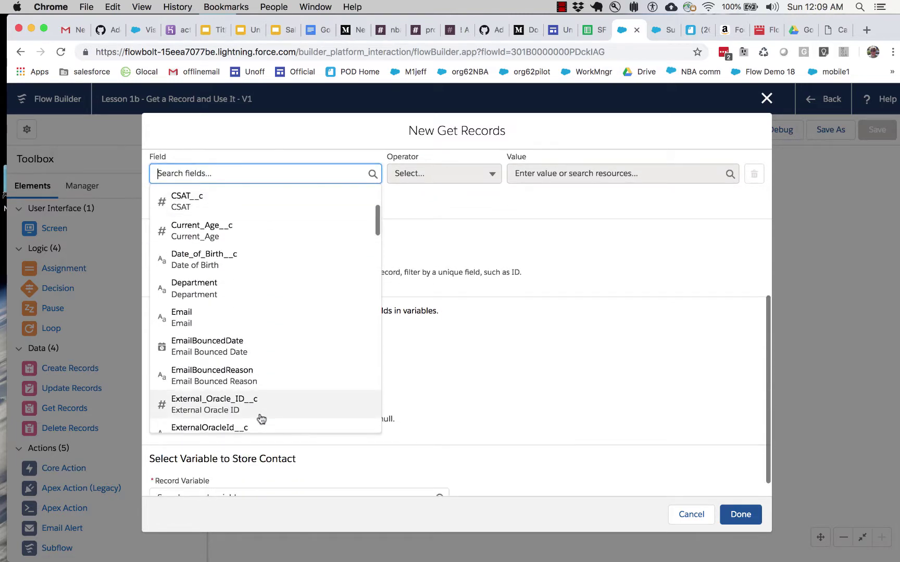
scroll(262, 419, "down", 5)
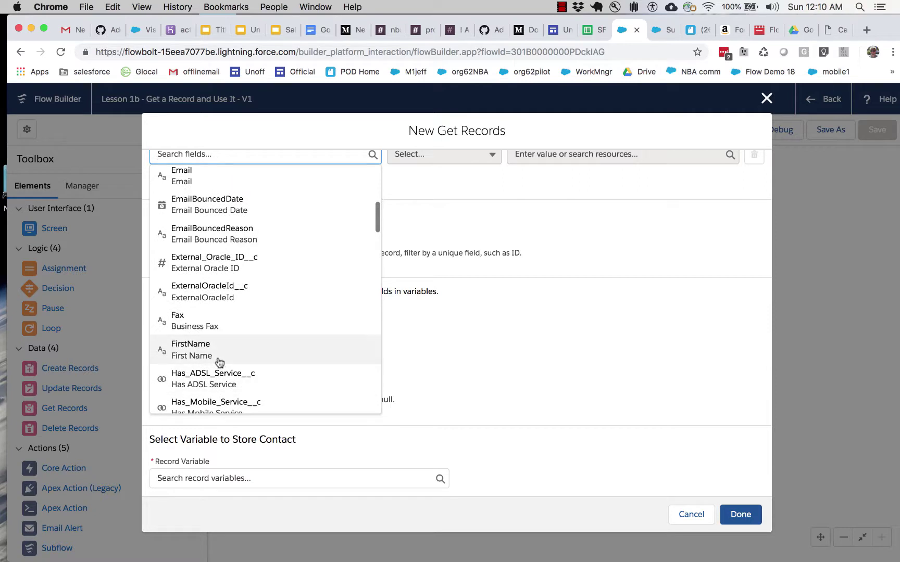
left_click(220, 362)
scroll(302, 246, "up", 4)
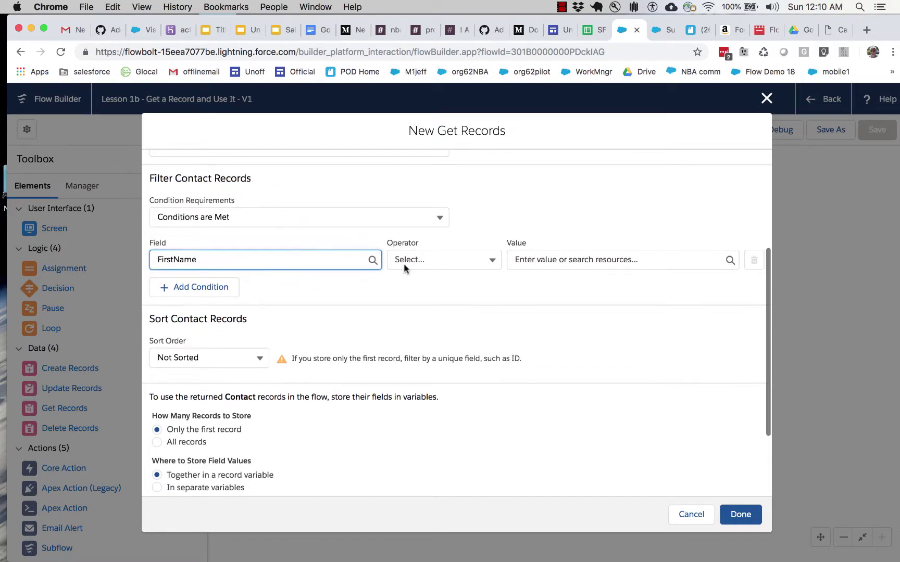
left_click(443, 259)
left_click(432, 288)
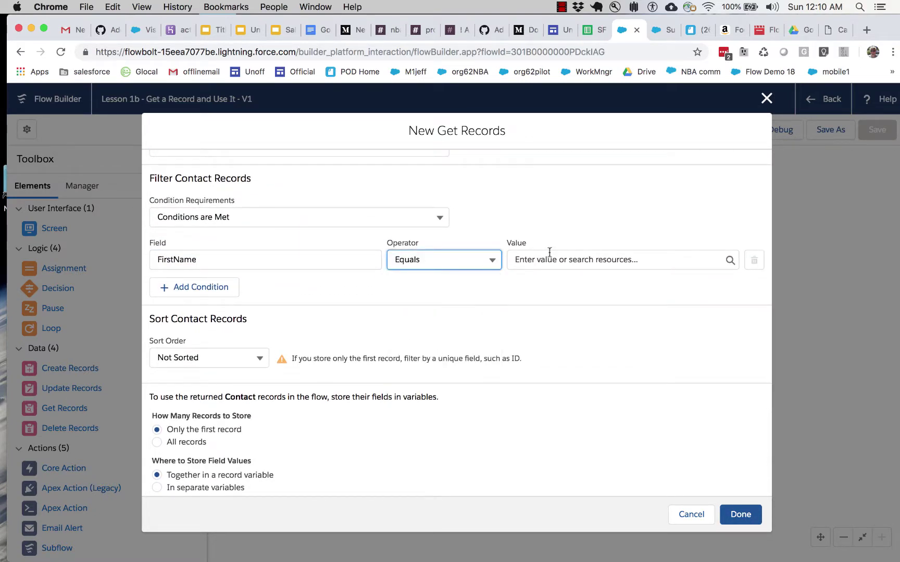
left_click(549, 254)
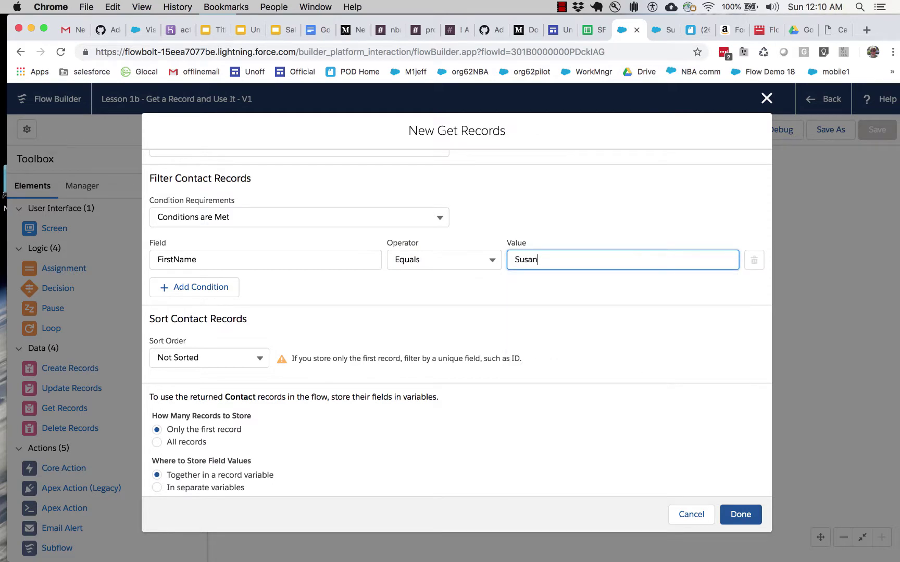
Step: Add a second condition requiring LastName to equal the contact's last name
left_click(235, 290)
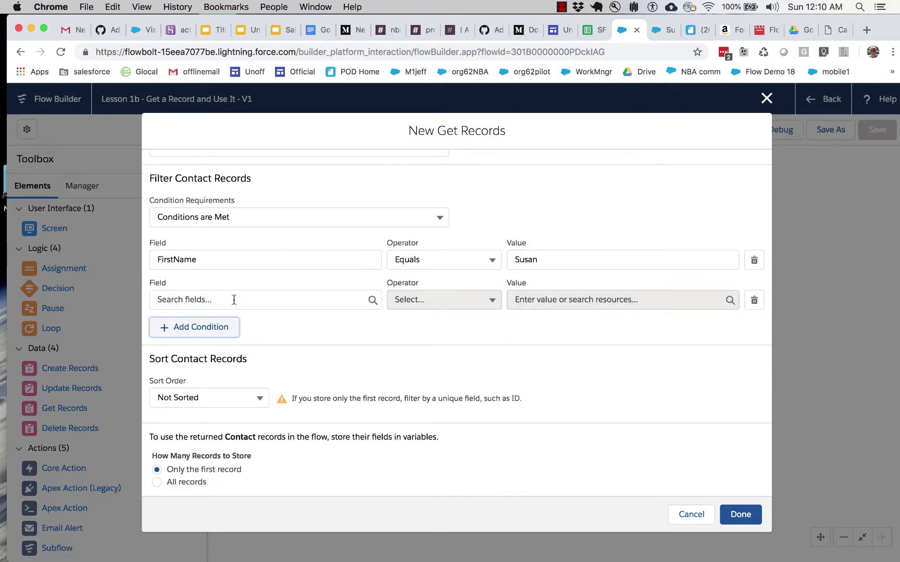
left_click(234, 300)
scroll(235, 425, "down", 3)
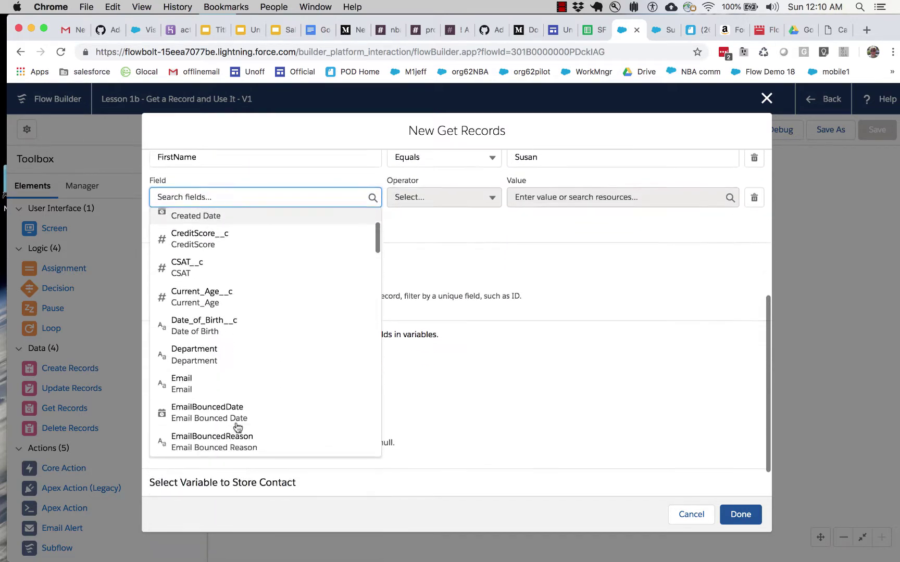
scroll(238, 427, "down", 10)
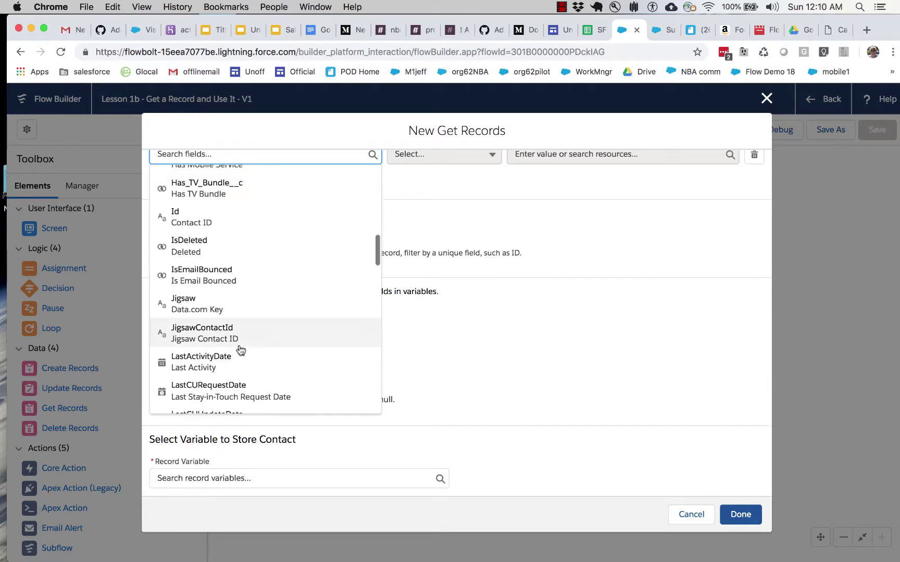
scroll(240, 350, "down", 5)
left_click(237, 351)
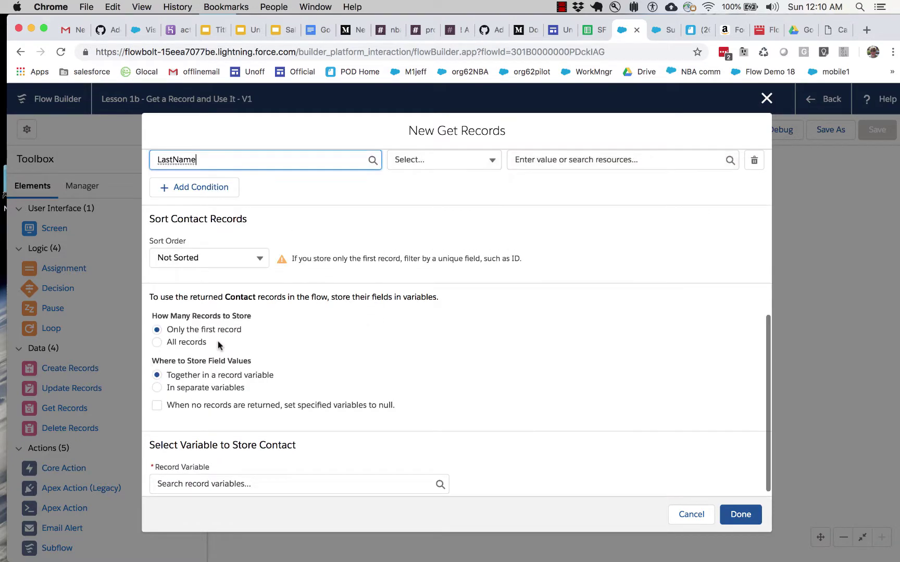
scroll(398, 225, "up", 4)
left_click(431, 315)
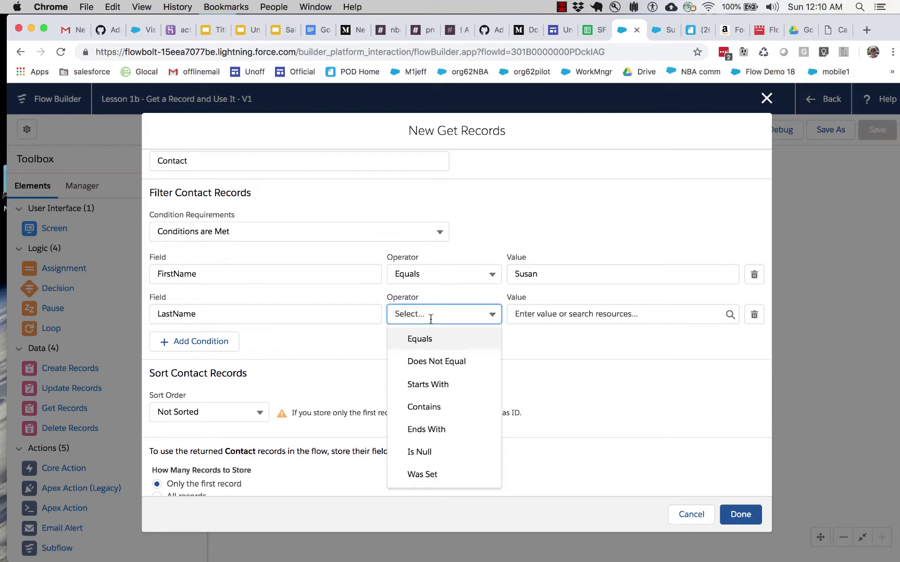
left_click(428, 343)
left_click(537, 314)
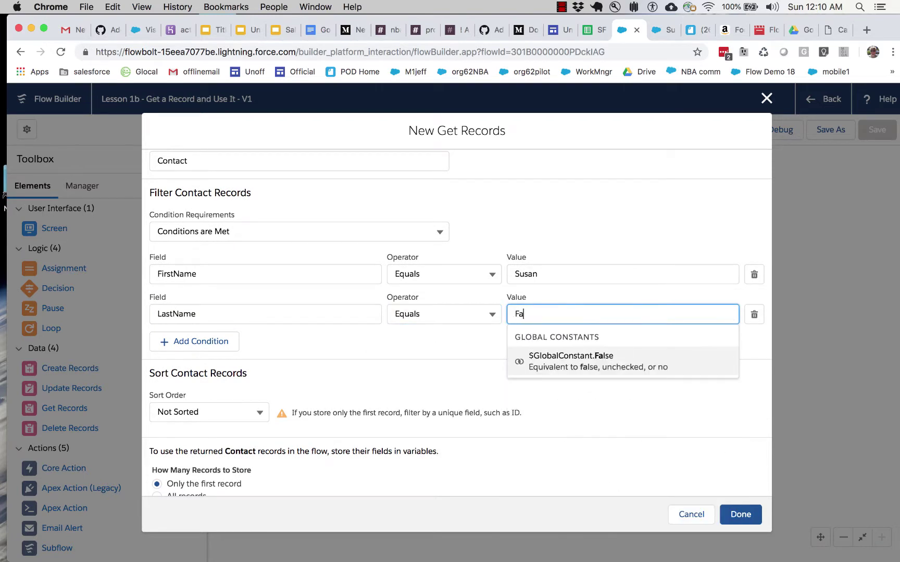
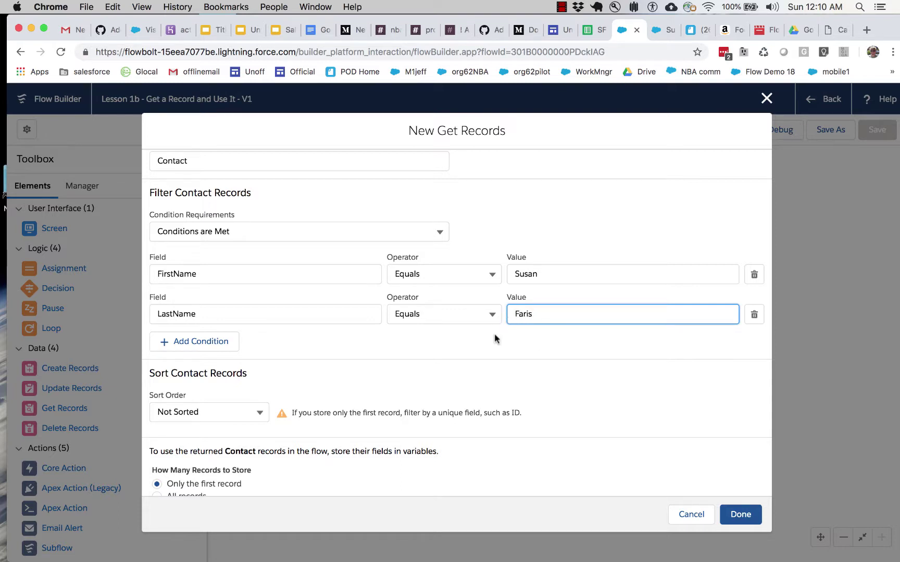
left_click(514, 337)
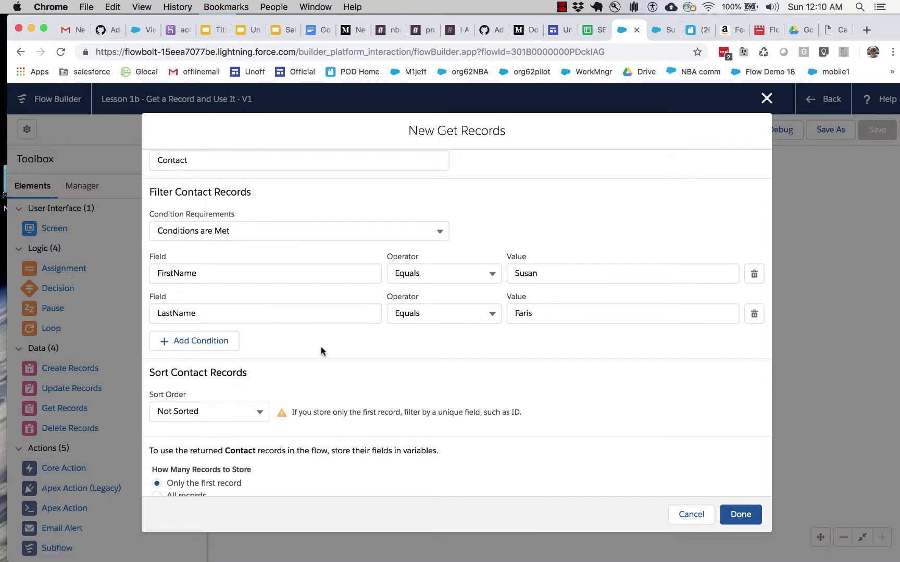
Step: Store only the first Contact record in a record variable and open the Record Variable choices
scroll(321, 352, "down", 3)
scroll(331, 336, "down", 2)
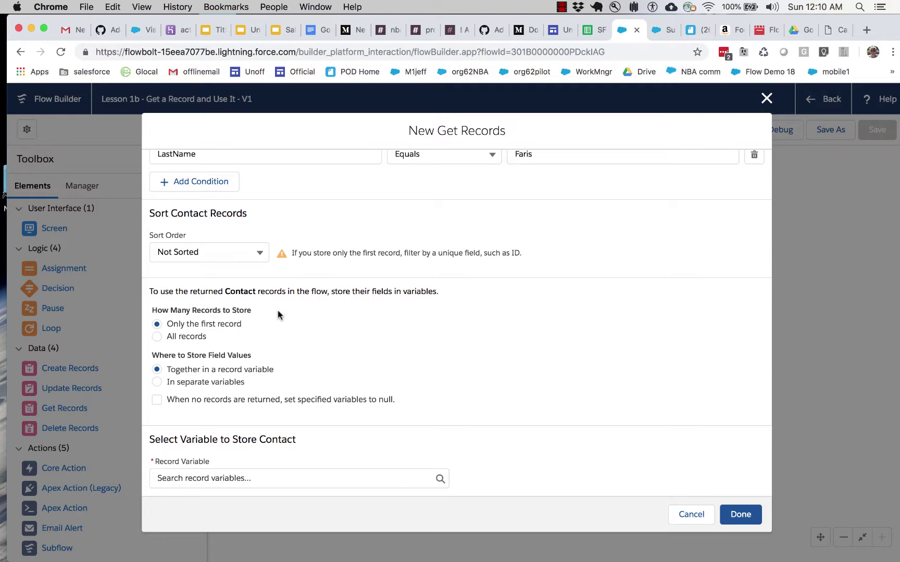
left_click_drag(165, 324, 254, 324)
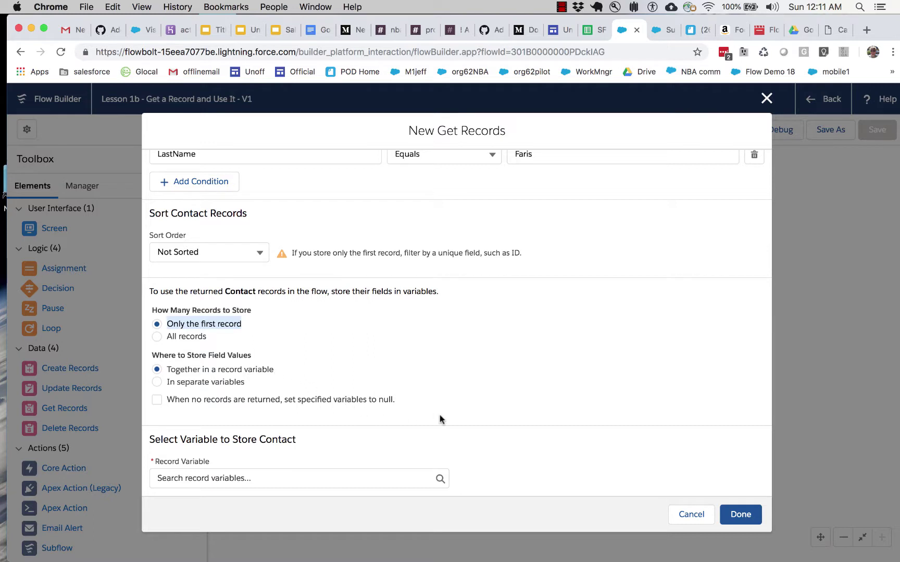
scroll(440, 419, "up", 5)
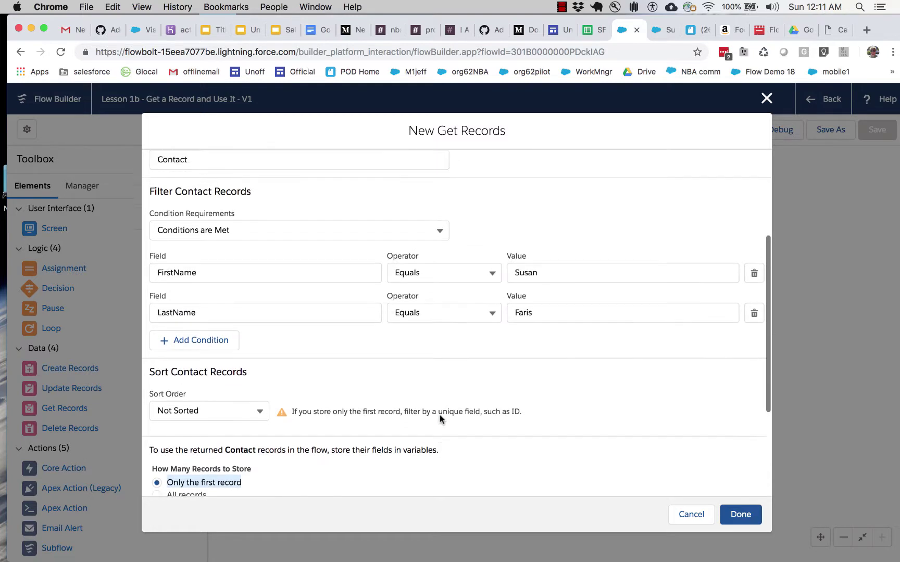
scroll(440, 419, "up", 2)
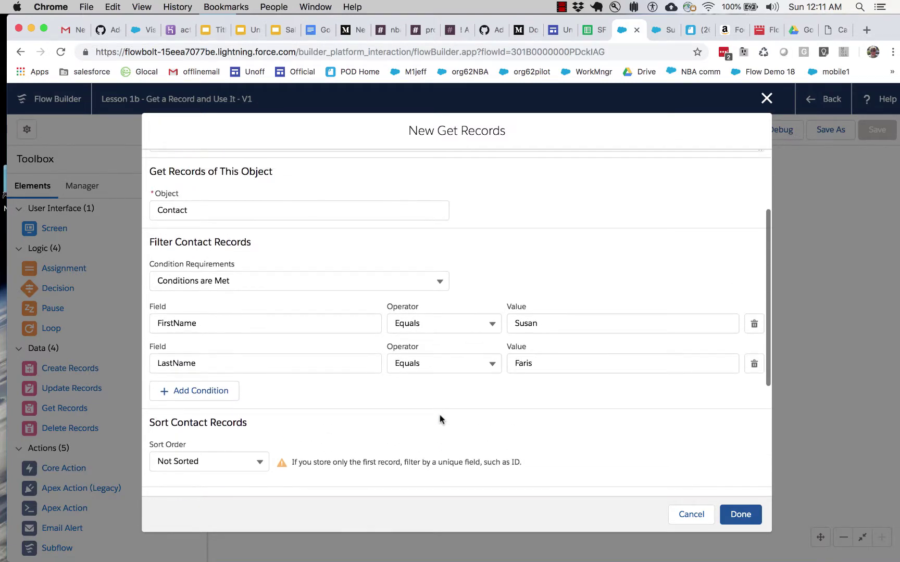
scroll(439, 419, "down", 7)
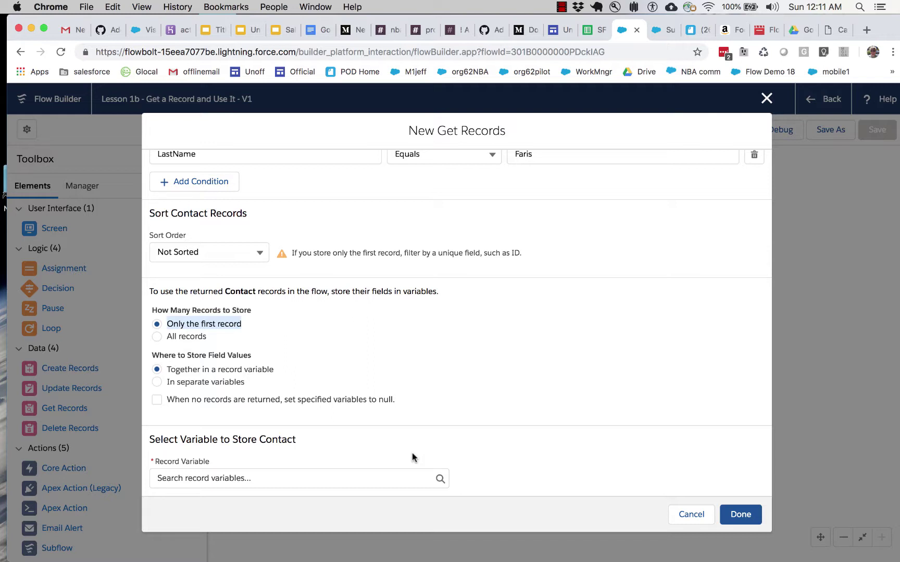
left_click(372, 485)
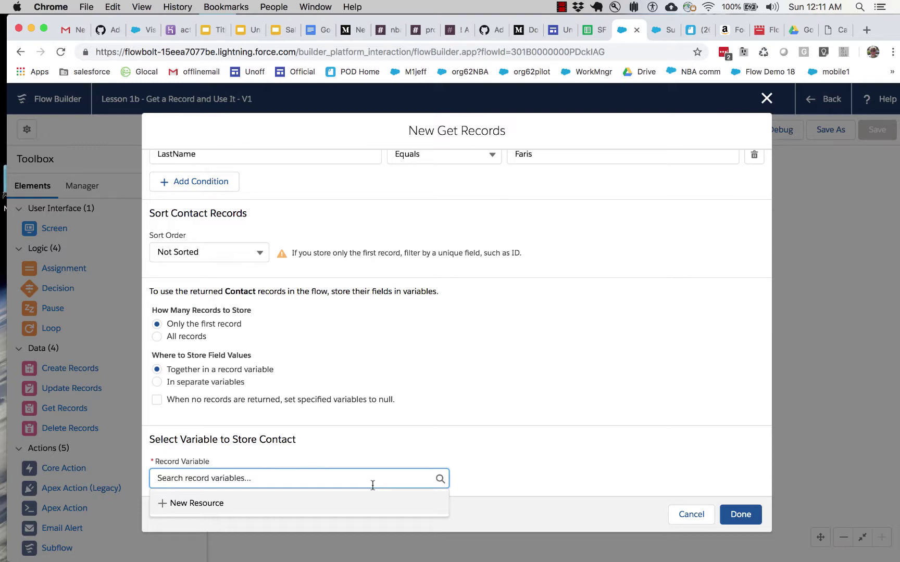
Step: Create a New Resource of type Variable with API name curContact
left_click(205, 495)
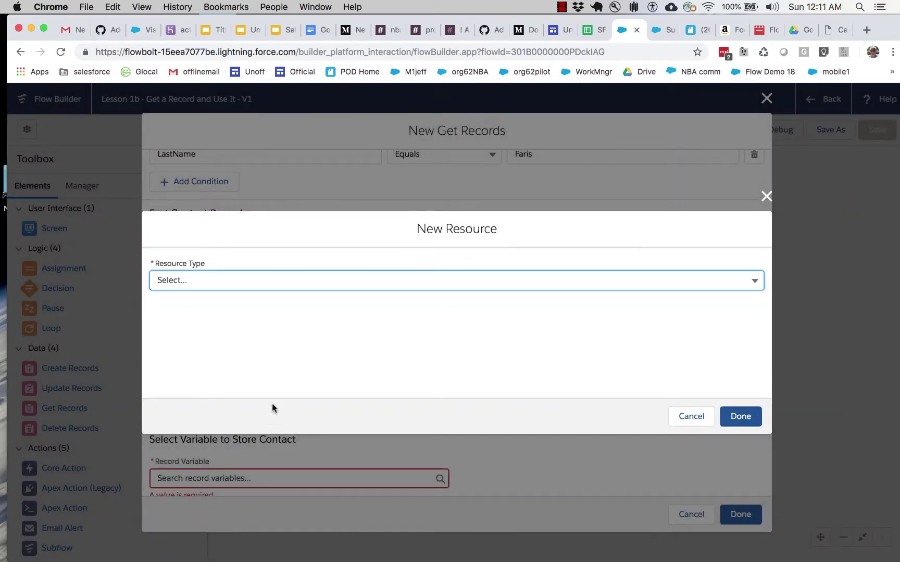
left_click(301, 281)
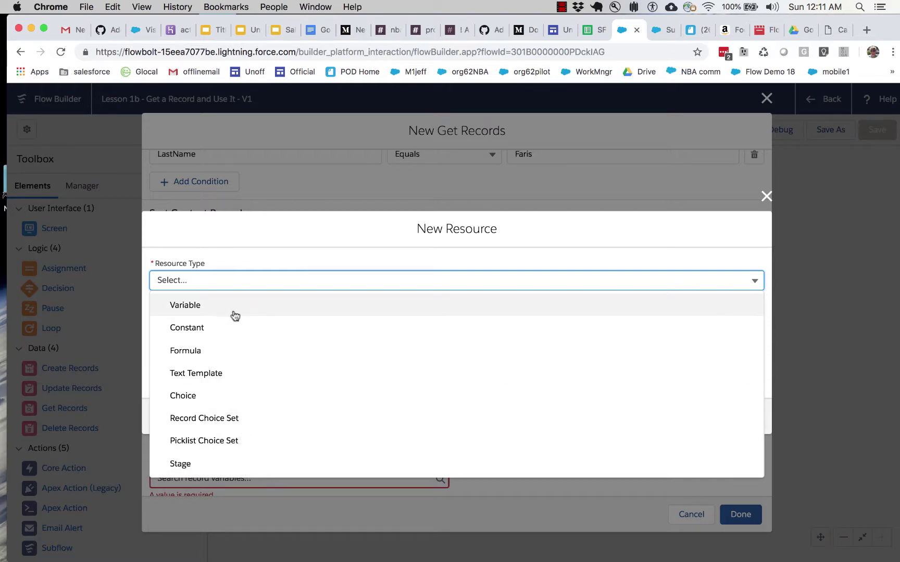
left_click(235, 316)
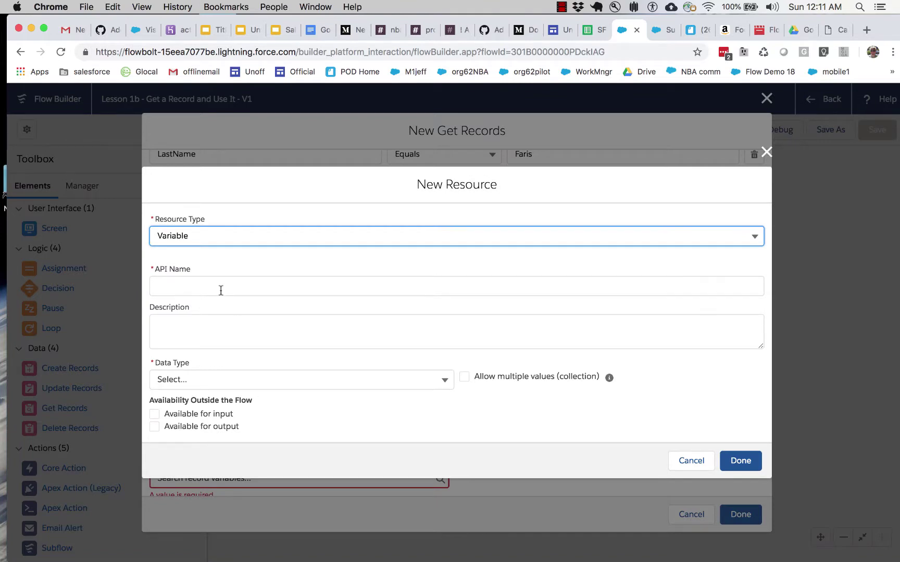
left_click(221, 290)
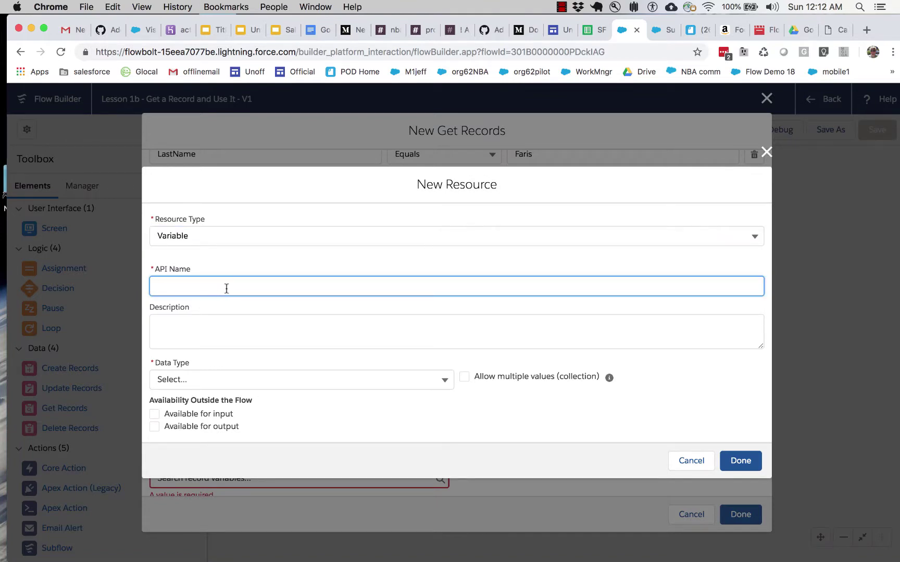
type("curContact")
left_click(314, 380)
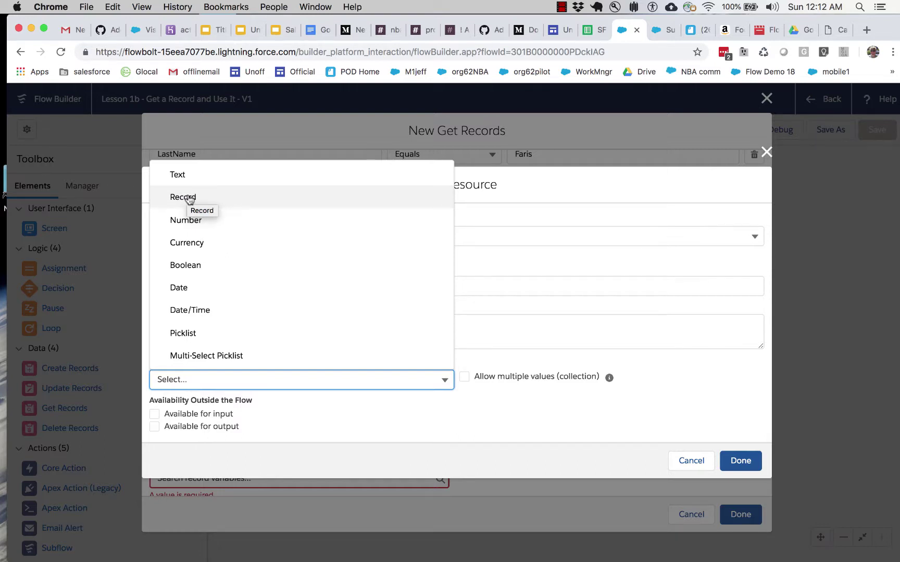
Step: Make curContact a Record data type for object Contact and save it with Done
left_click(185, 198)
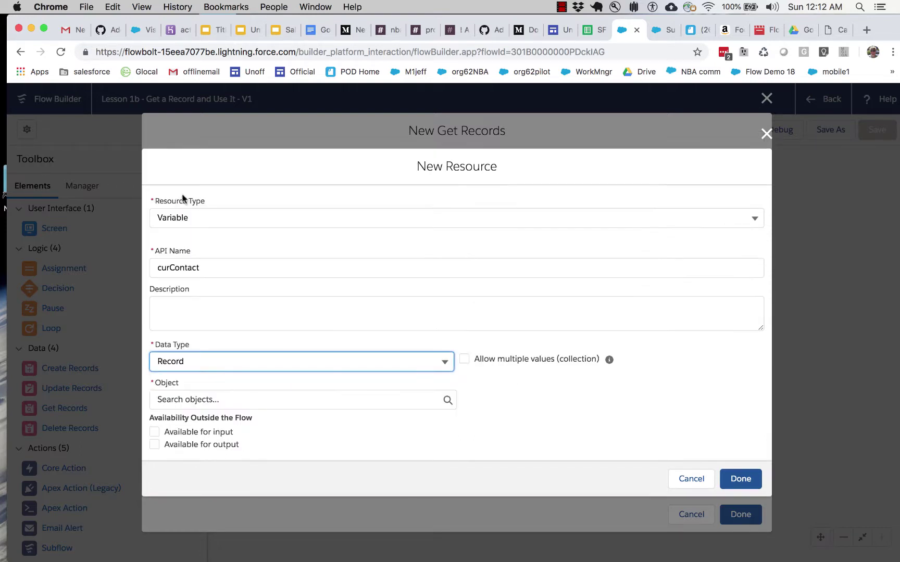
left_click(247, 358)
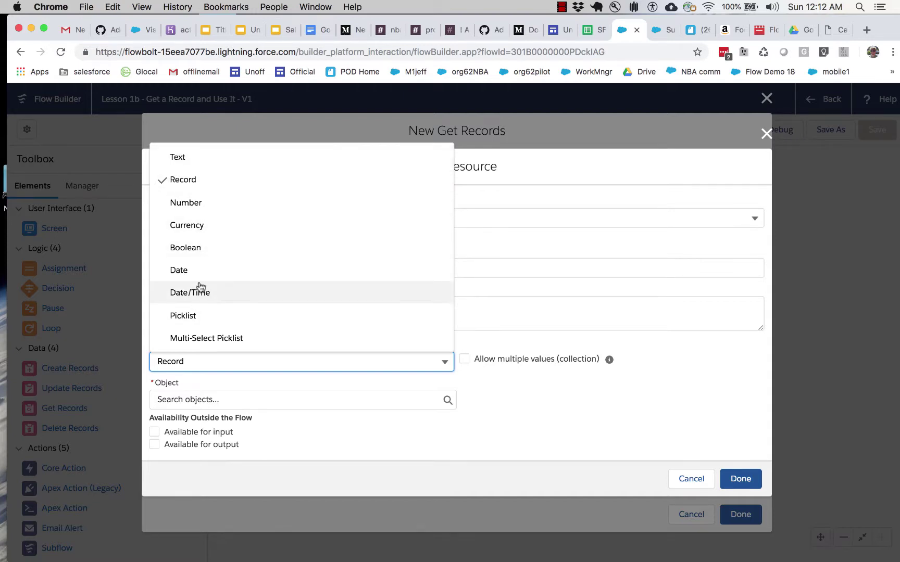
left_click(194, 185)
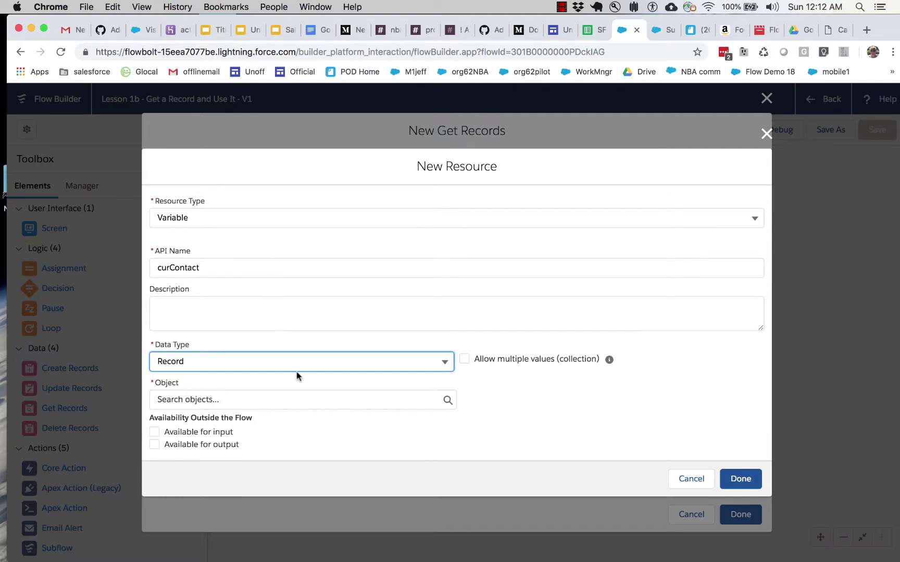
left_click(282, 401)
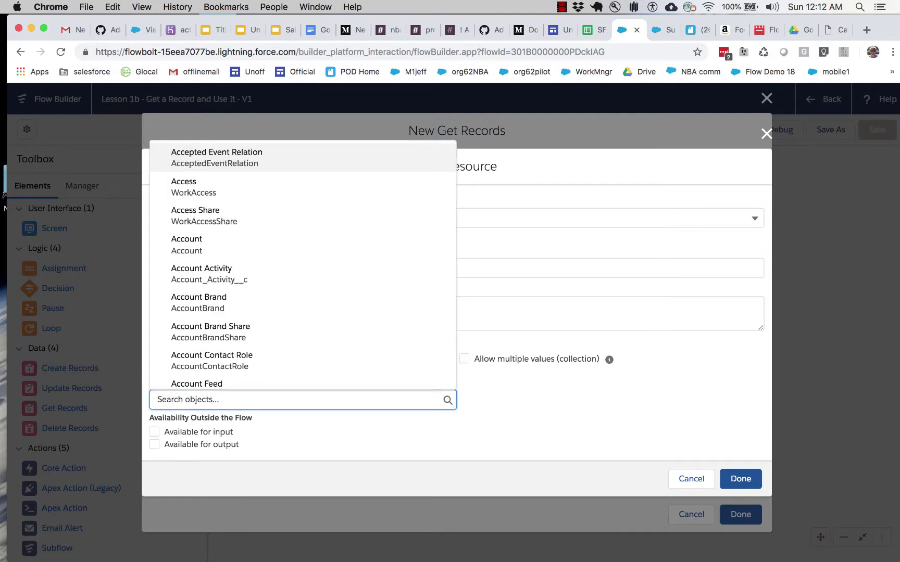
type("cont")
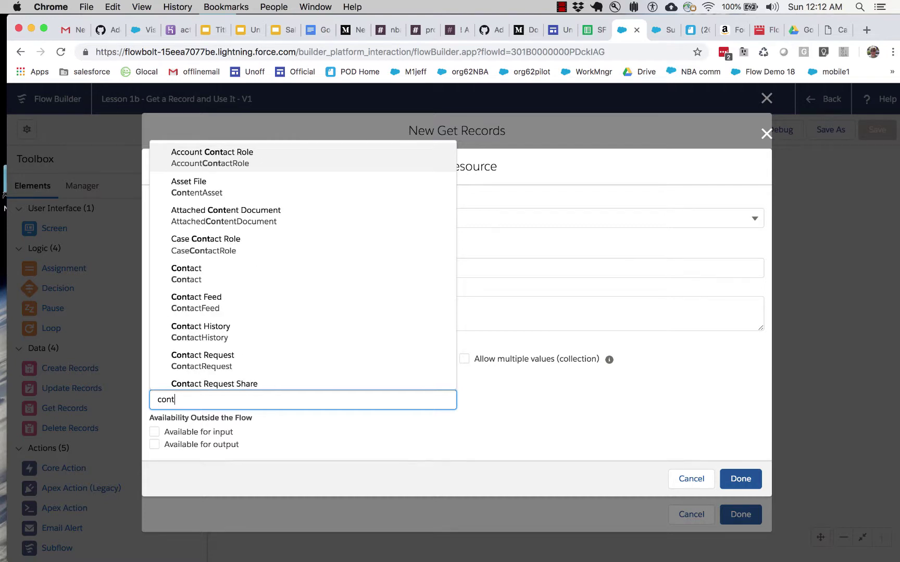
left_click(212, 273)
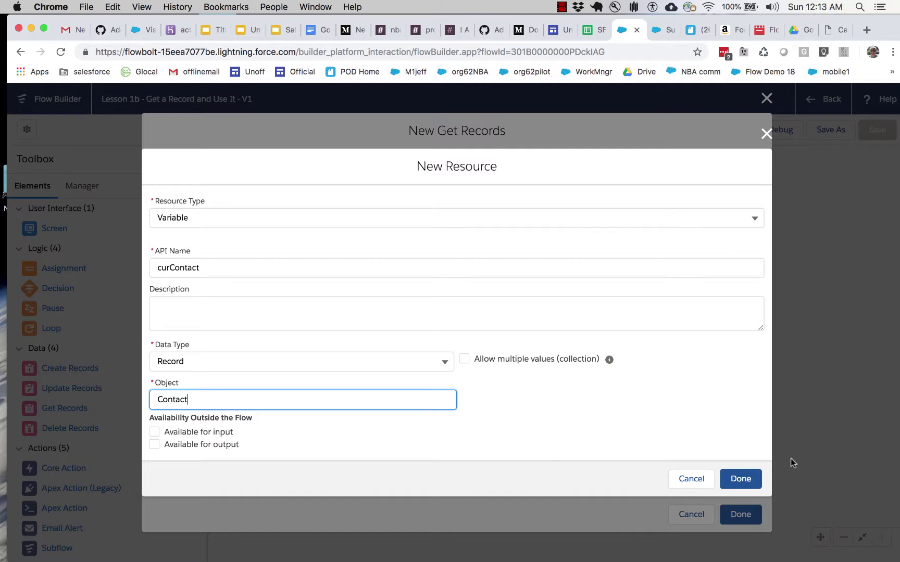
left_click(736, 483)
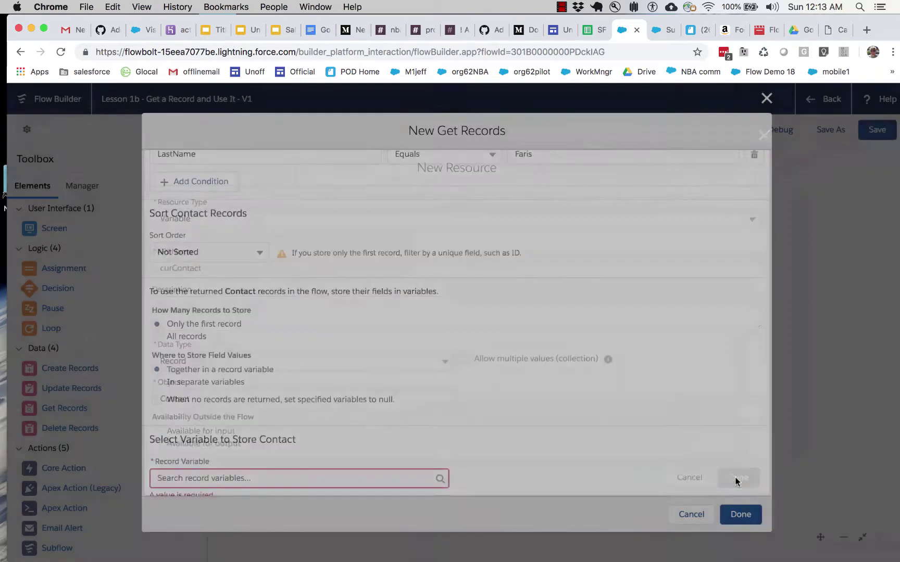
Step: Select {!curContact} as the Get Records element's Record Variable
scroll(554, 444, "down", 2)
scroll(555, 444, "down", 5)
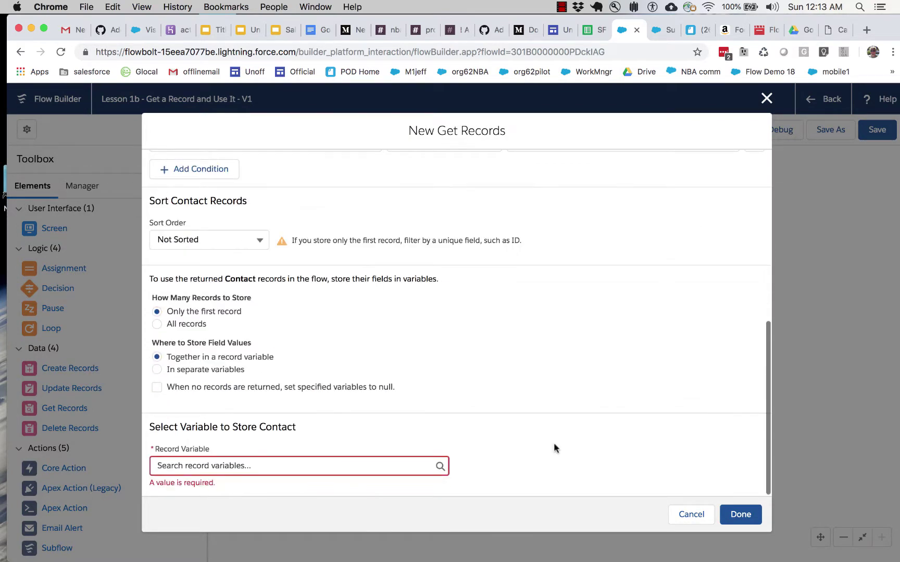
left_click(402, 463)
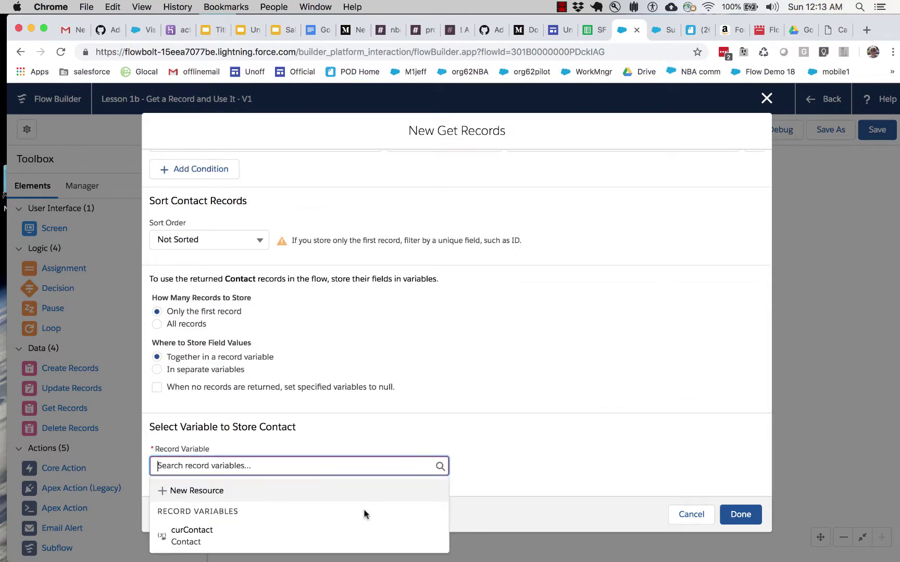
left_click(209, 537)
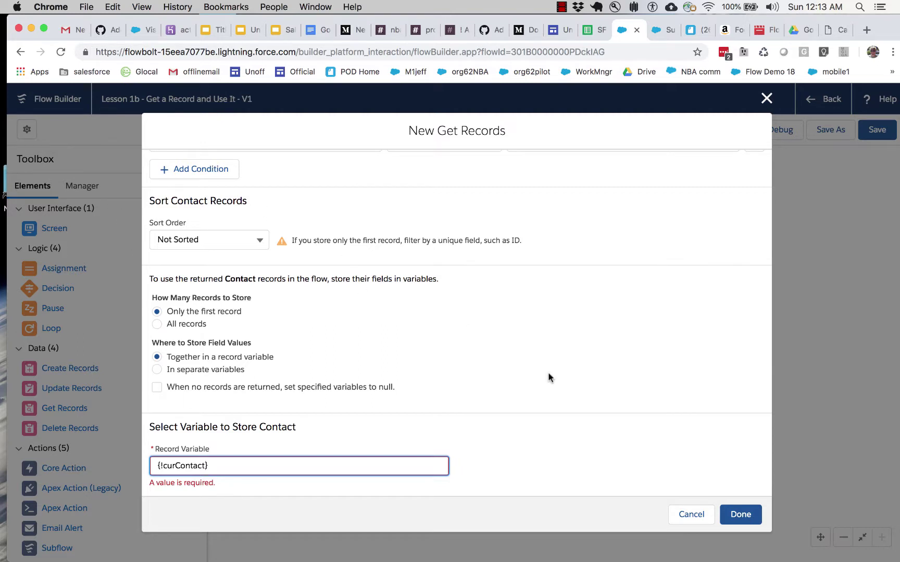
scroll(548, 377, "down", 3)
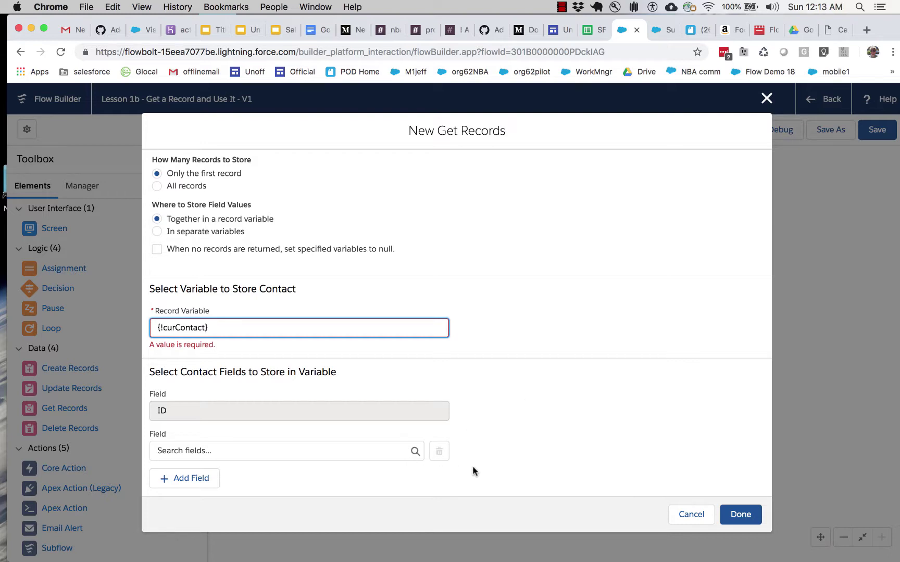
Step: Store FirstName, LastName and Email in the Get Records element
left_click(385, 453)
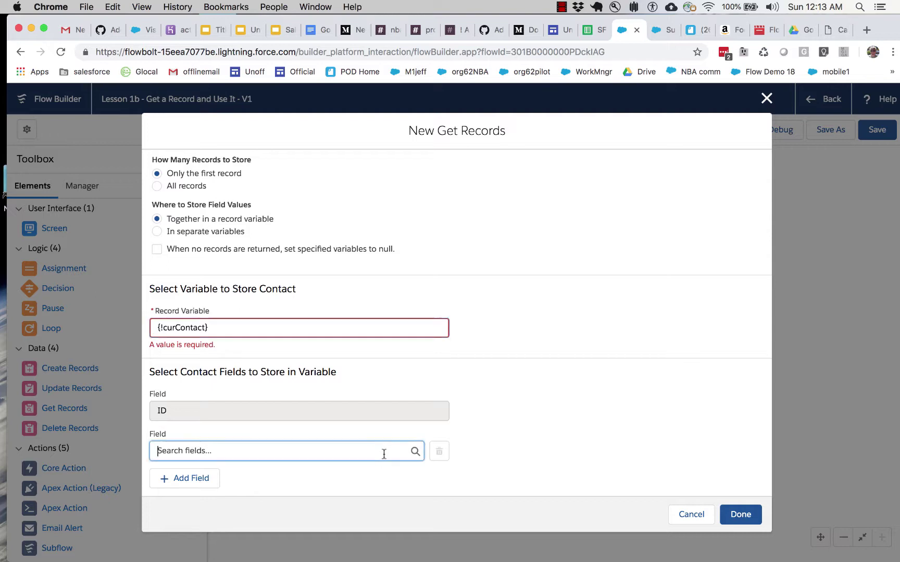
scroll(356, 411, "down", 8)
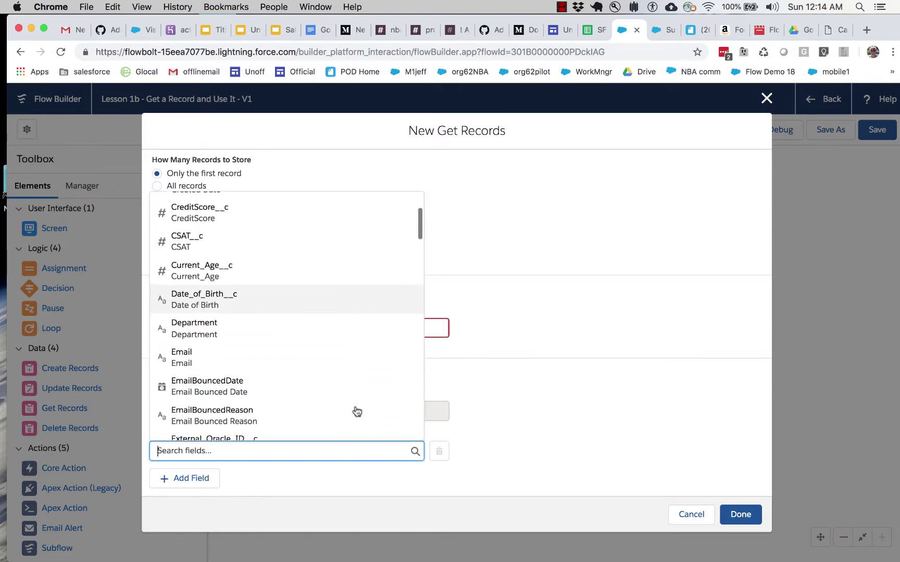
scroll(356, 412, "down", 3)
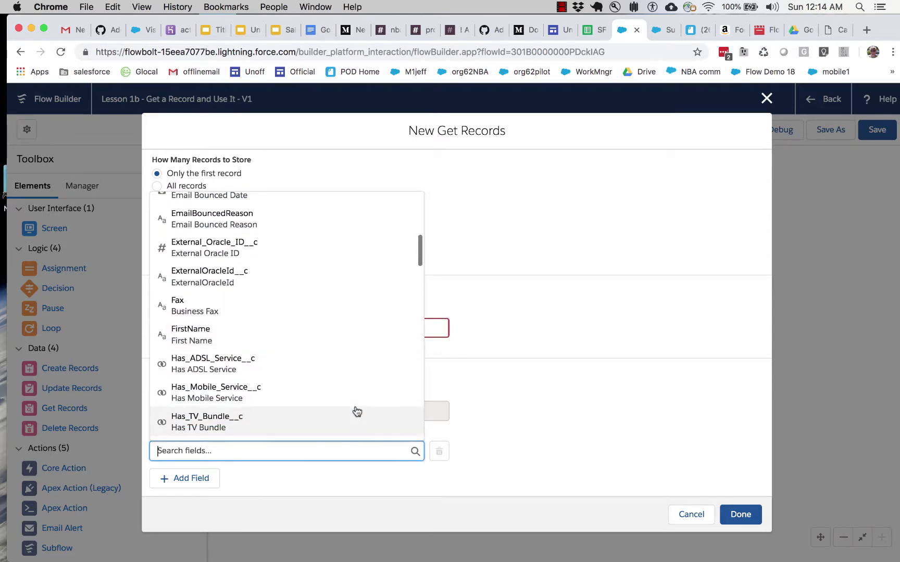
left_click(284, 344)
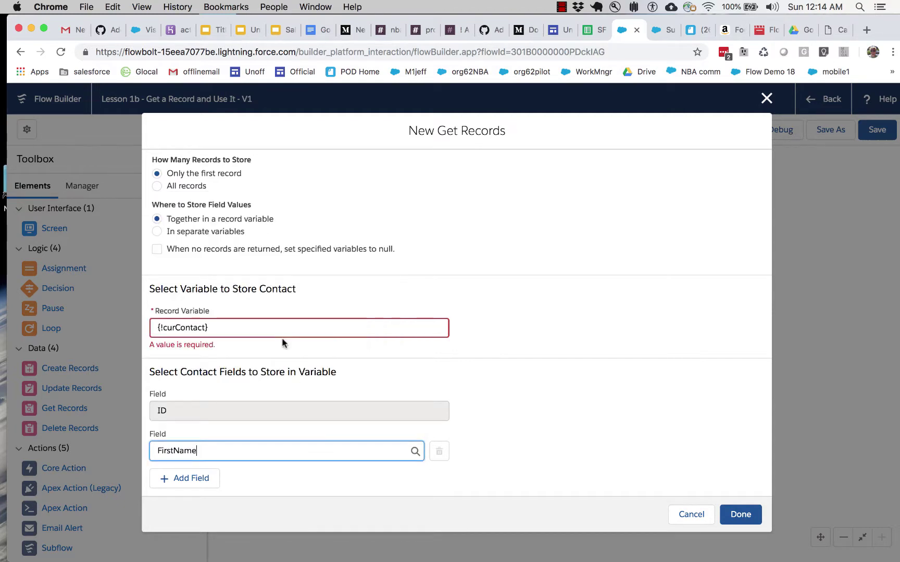
left_click(194, 480)
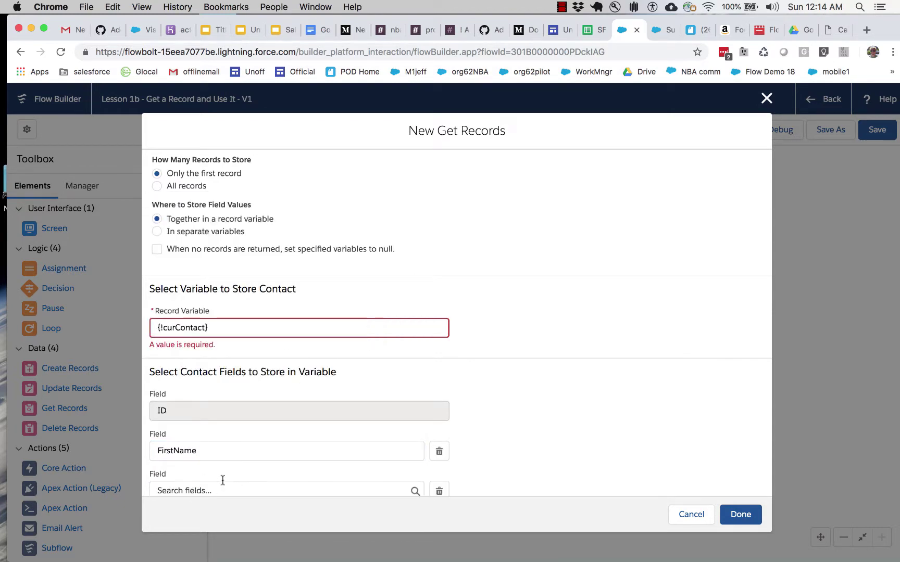
left_click(228, 489)
scroll(234, 391, "down", 5)
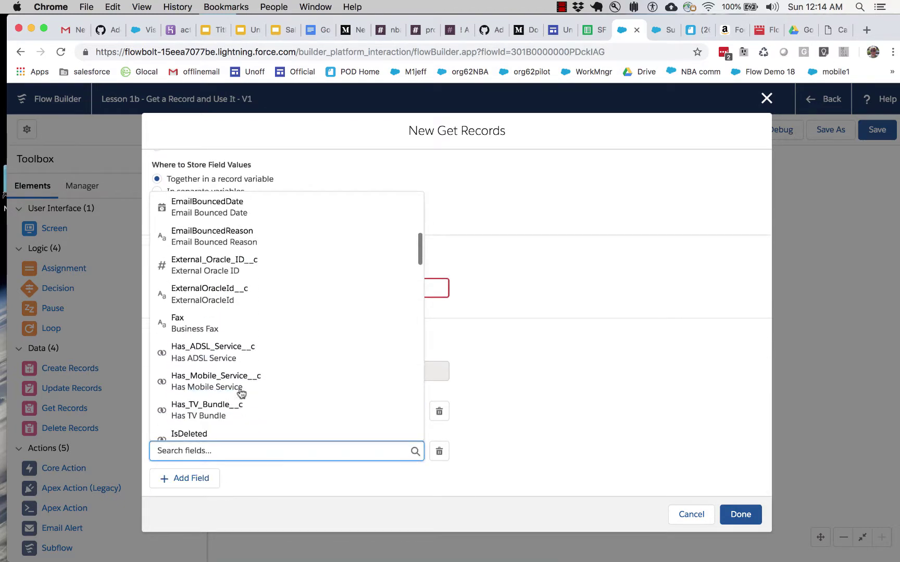
scroll(241, 393, "down", 5)
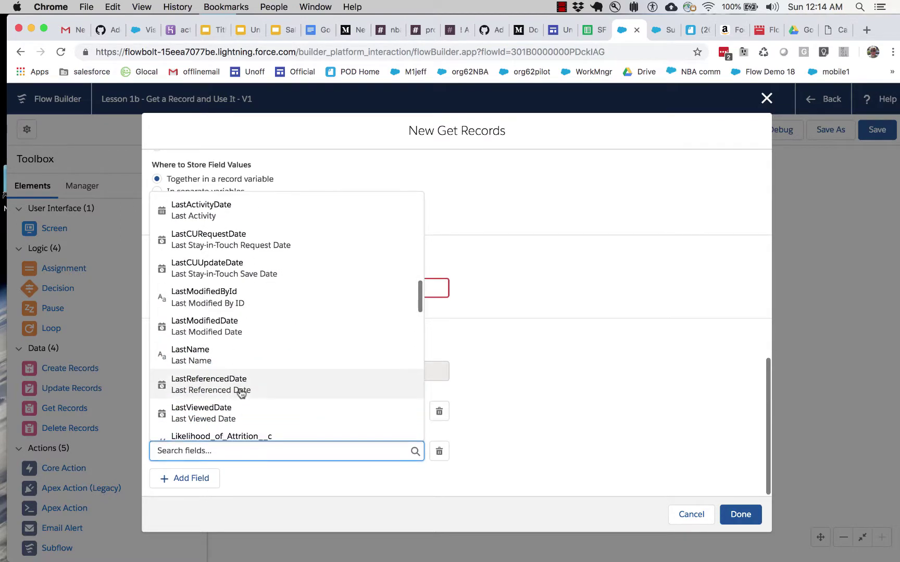
left_click(221, 359)
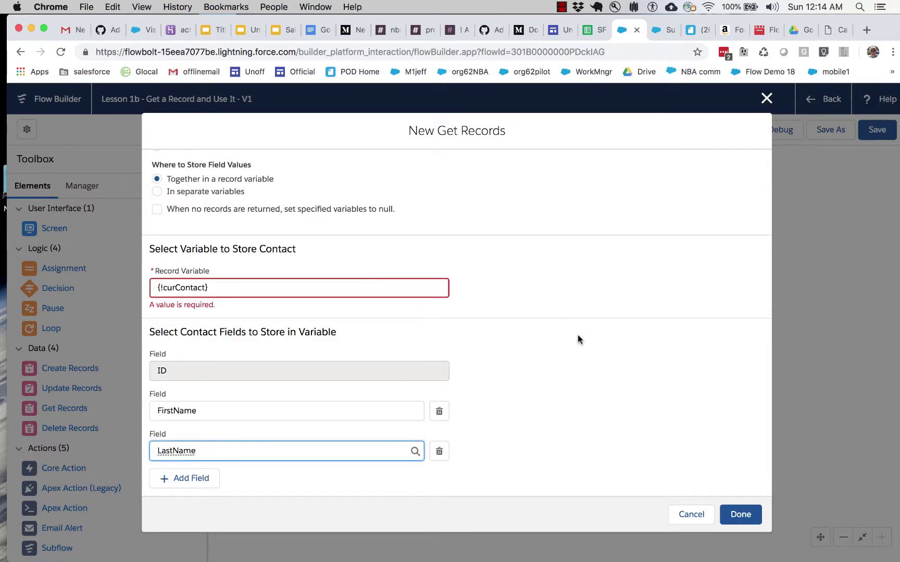
left_click(207, 479)
scroll(262, 482, "down", 2)
left_click(260, 452)
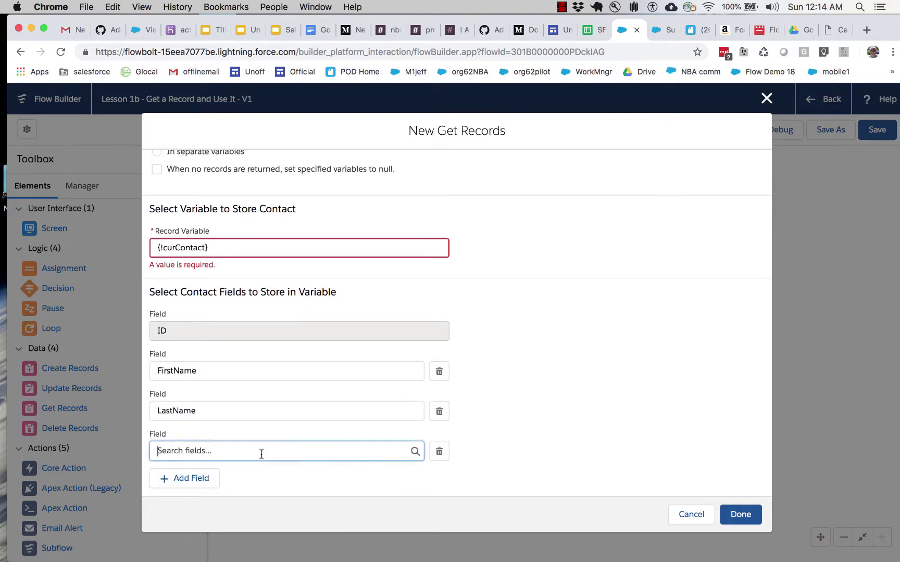
scroll(254, 409, "down", 3)
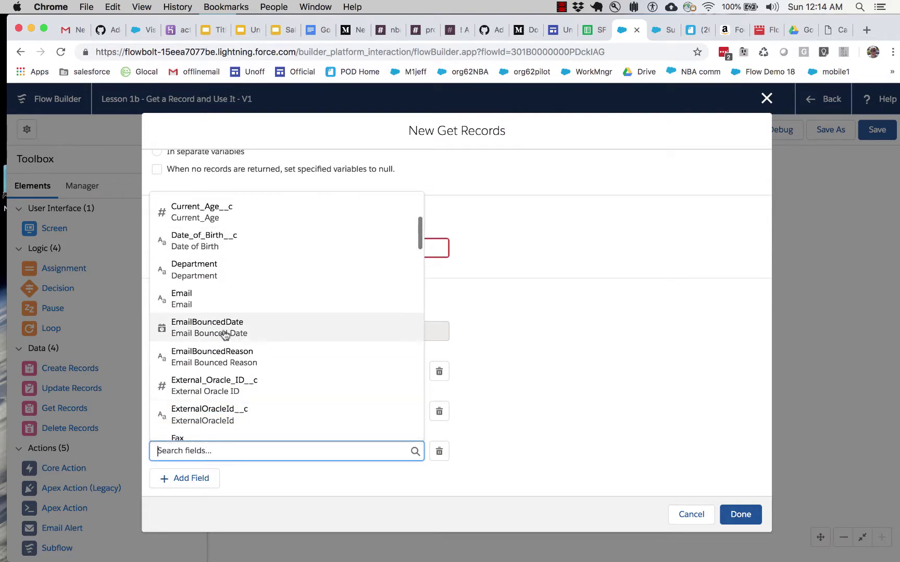
left_click(206, 306)
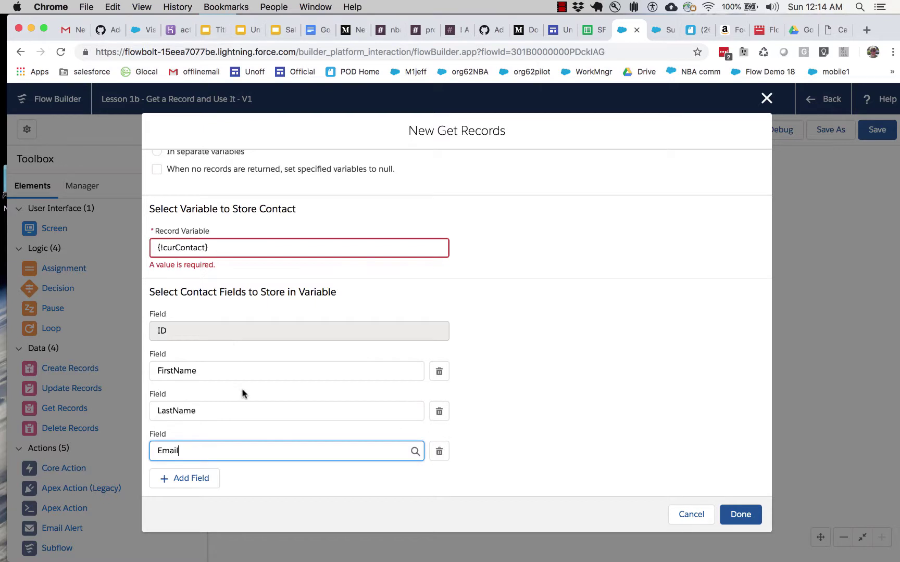
Step: Add Vote_for_Winter_20_Icon__c, On_Call_Available__c and Most_Expert_Product__c, then place the element beneath Send an Email
left_click(208, 480)
scroll(241, 474, "down", 2)
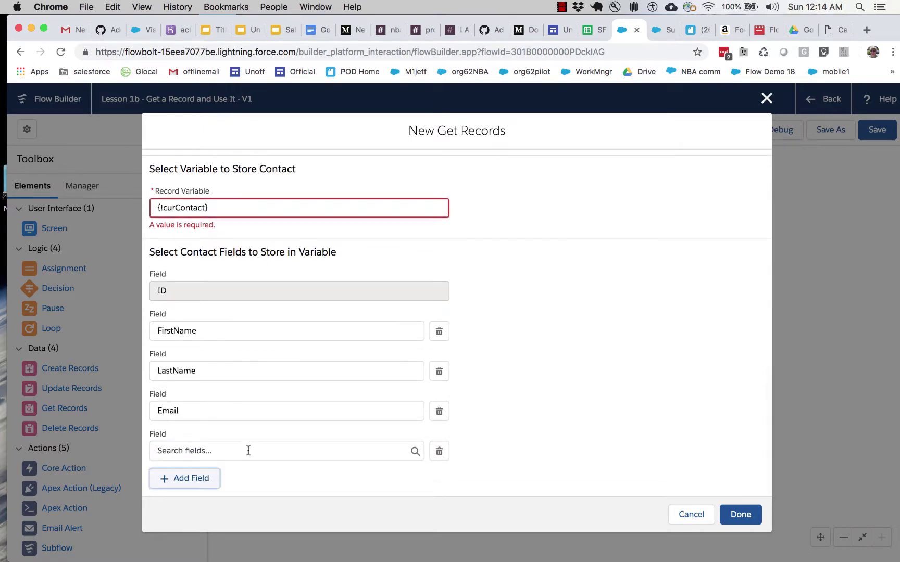
left_click(248, 450)
scroll(244, 391, "down", 10)
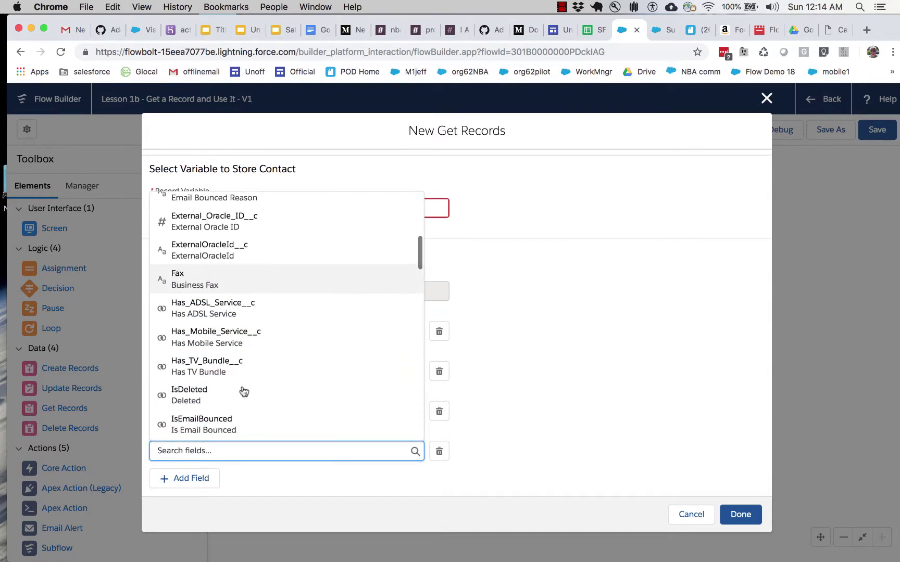
scroll(244, 392, "down", 10)
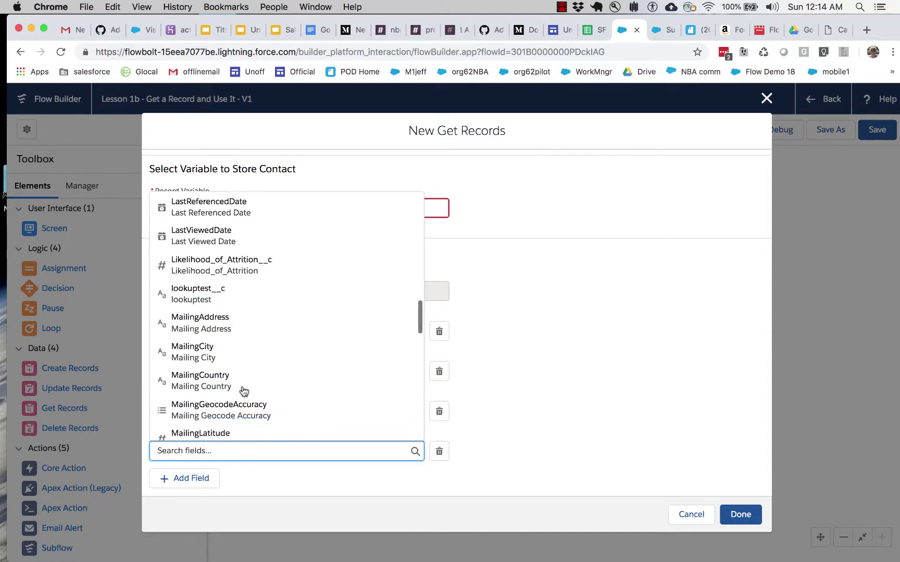
scroll(244, 391, "down", 5)
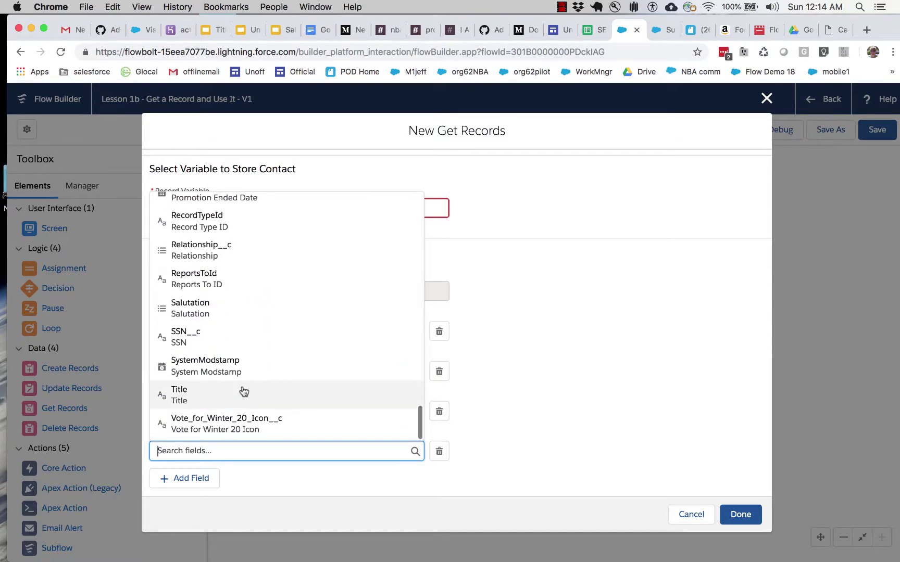
left_click(227, 425)
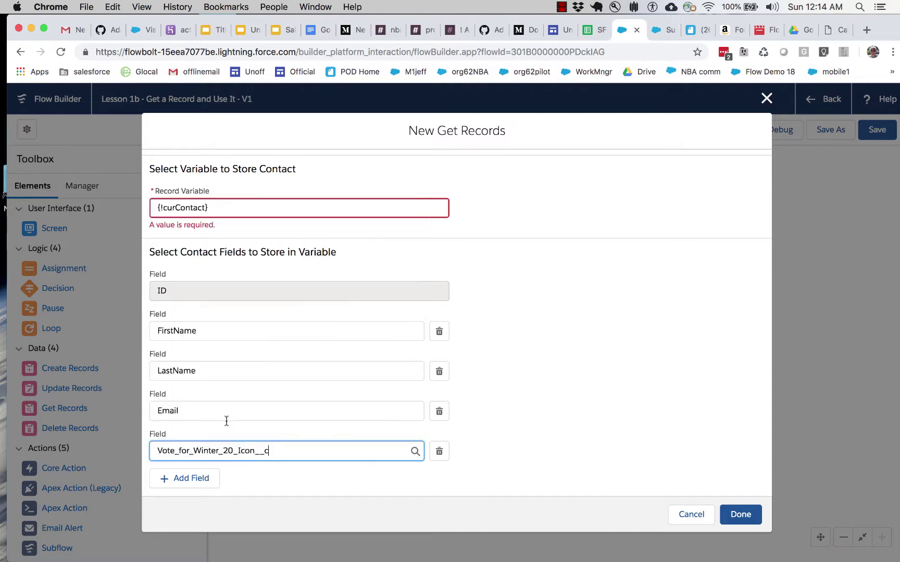
left_click(197, 482)
left_click(220, 482)
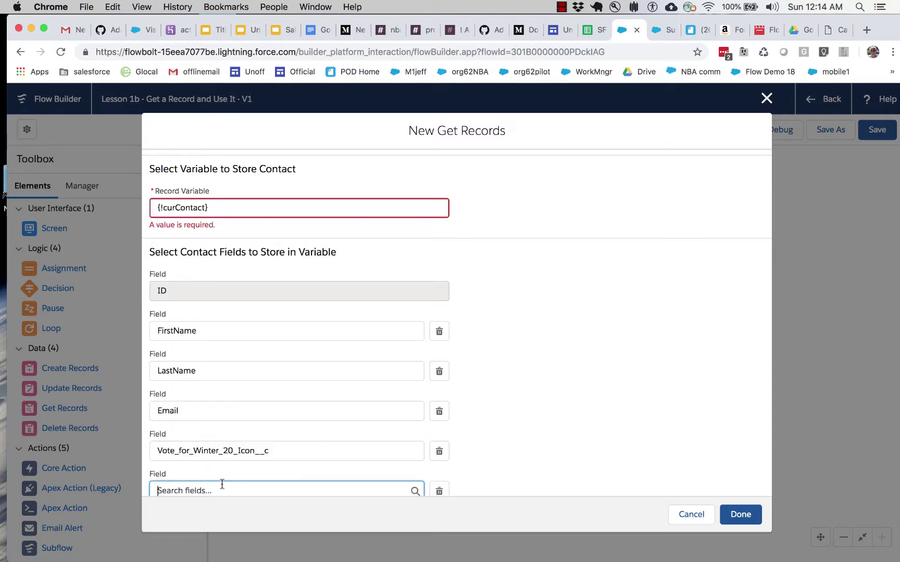
scroll(221, 484, "down", 2)
scroll(231, 414, "down", 15)
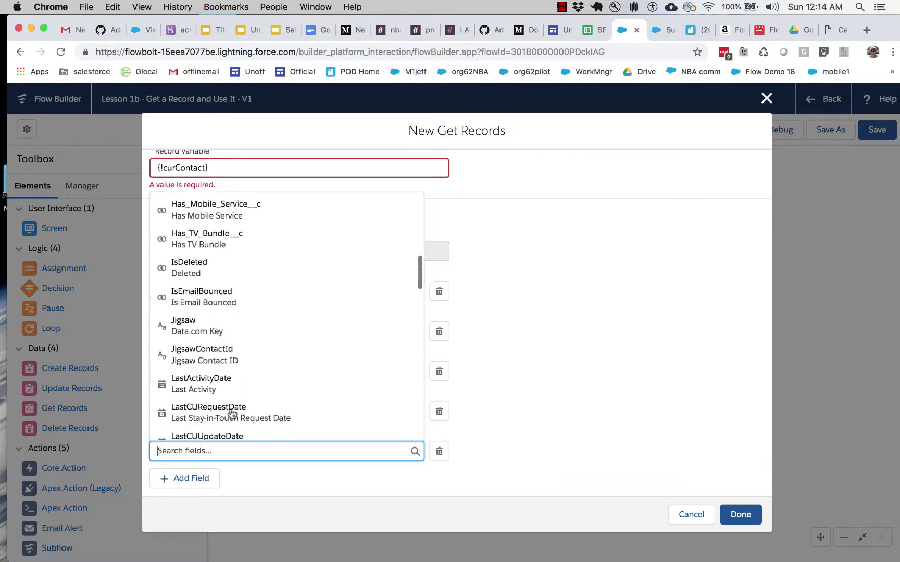
scroll(232, 414, "down", 12)
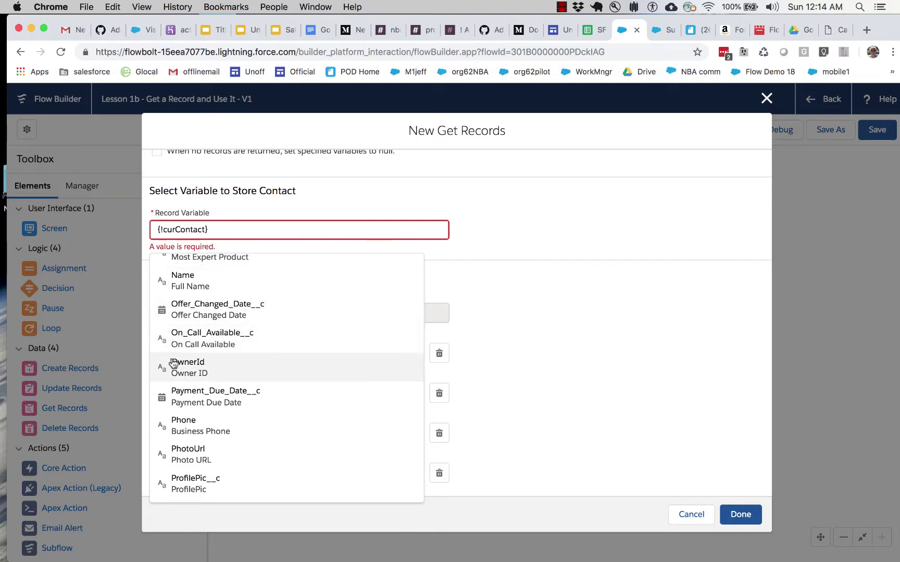
left_click(187, 341)
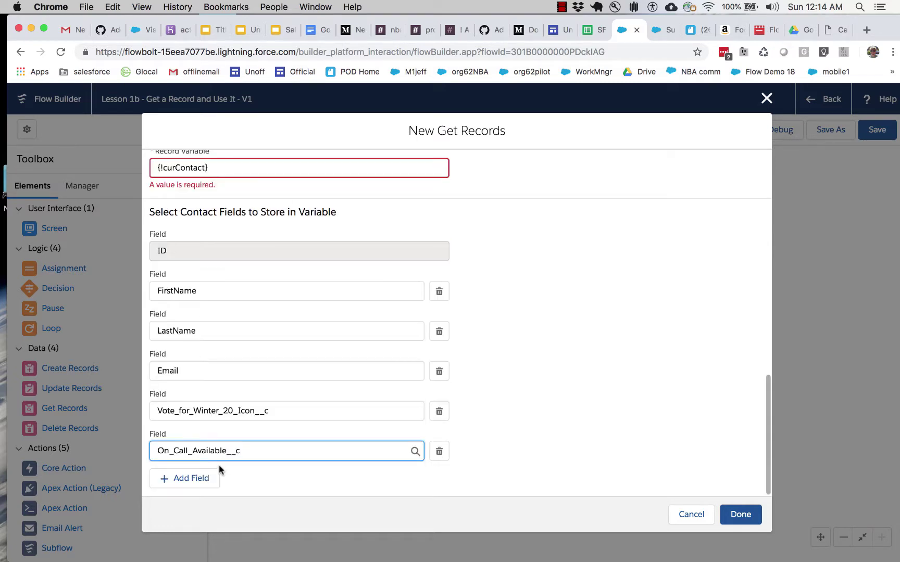
left_click(197, 477)
left_click(209, 485)
scroll(209, 488, "down", 2)
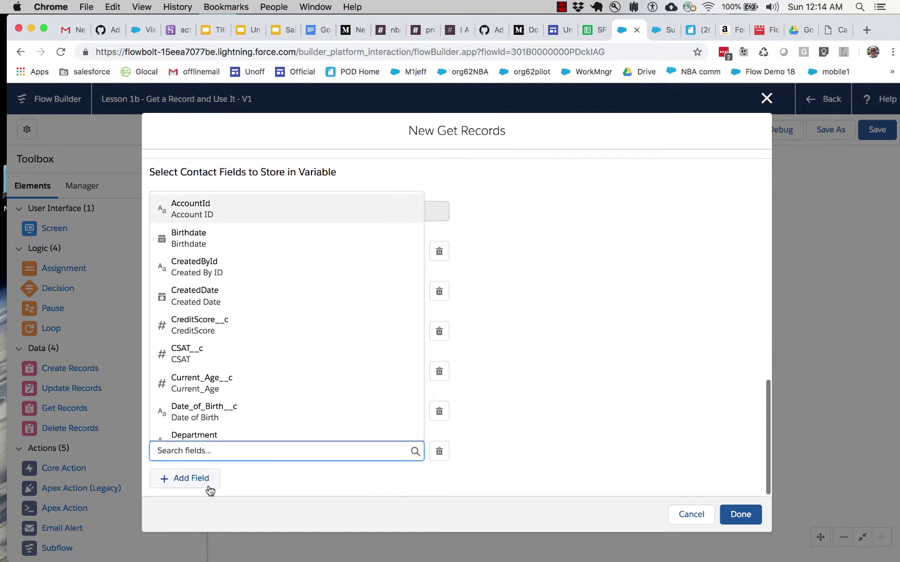
scroll(223, 380, "down", 1)
scroll(228, 343, "down", 10)
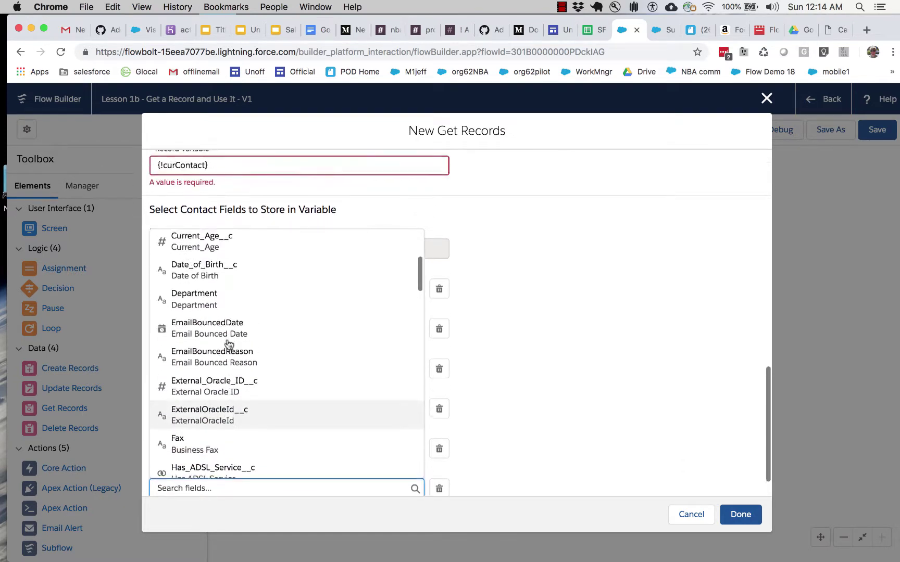
scroll(228, 344, "down", 15)
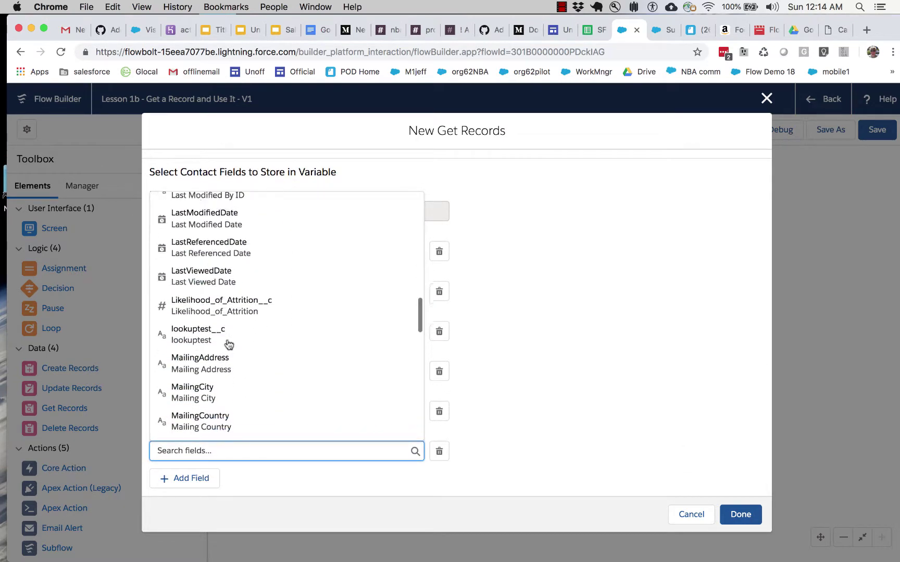
scroll(228, 343, "down", 4)
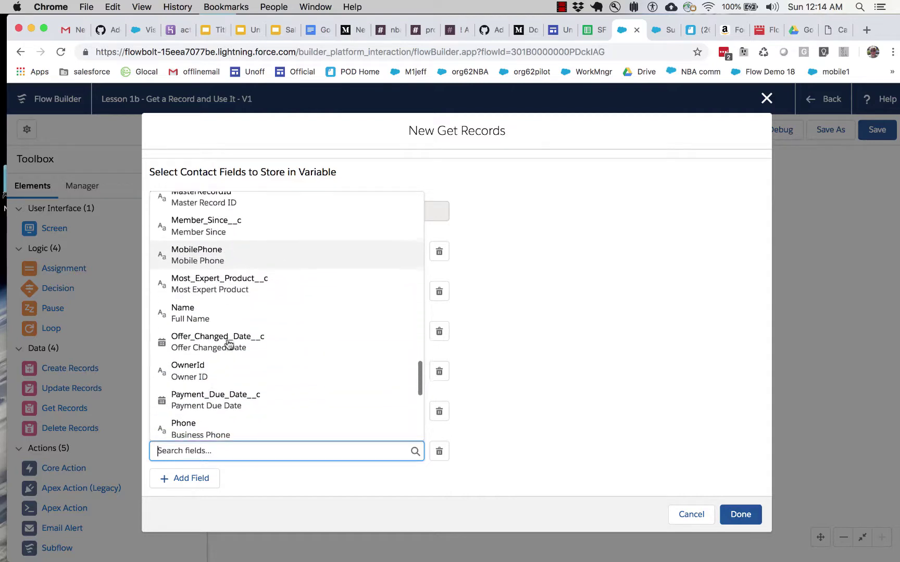
left_click(218, 280)
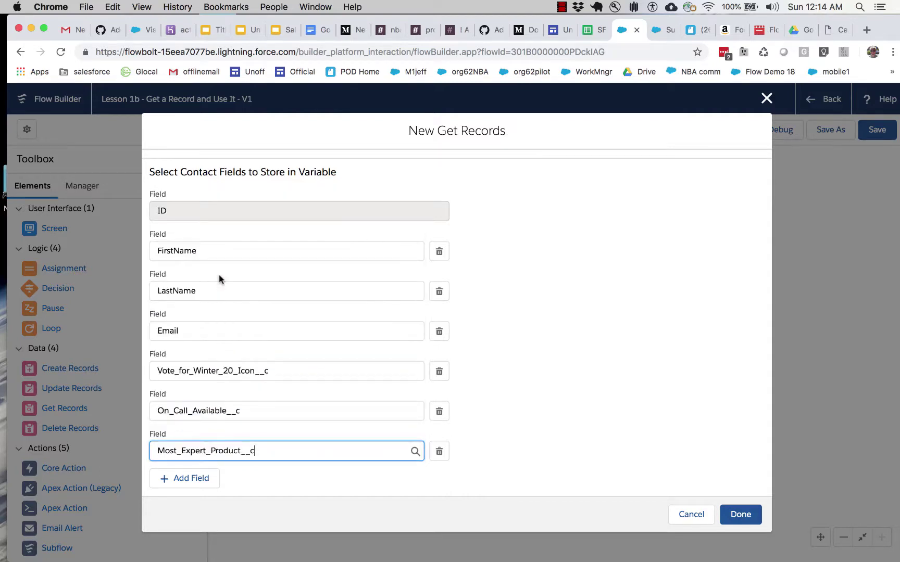
left_click(738, 515)
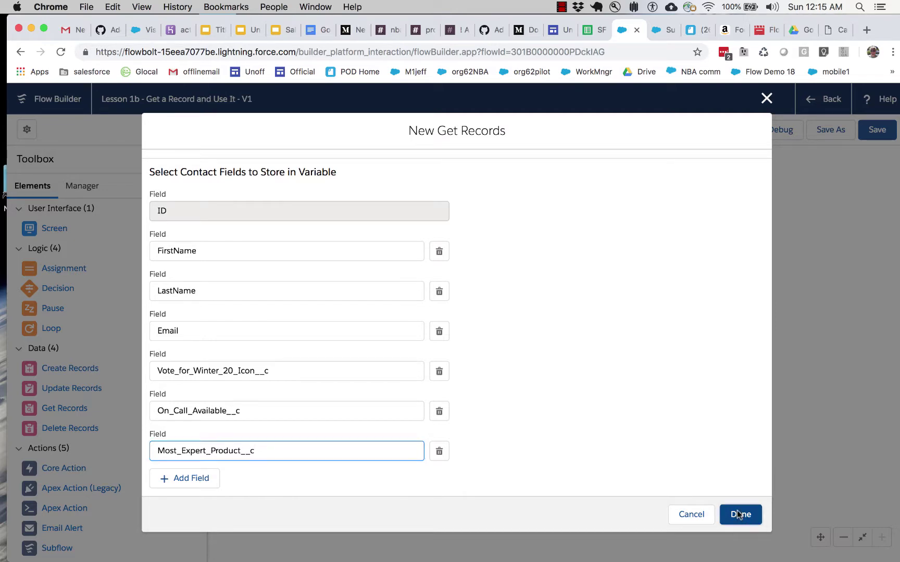
left_click_drag(311, 288, 303, 255)
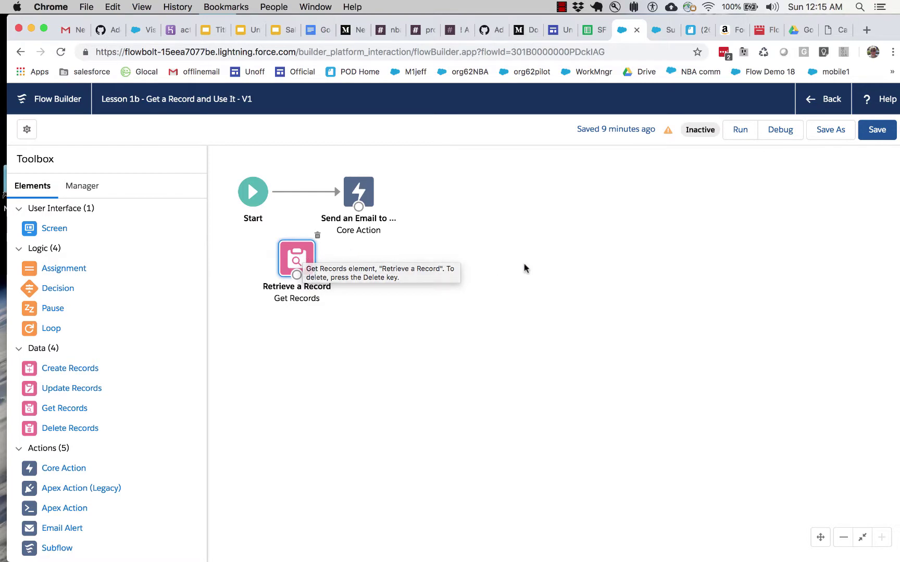
Step: Review the contact's Most Expert Product, Winter 20 Icon vote and On Call fields, then cancel back to Lesson 1b
left_click(654, 31)
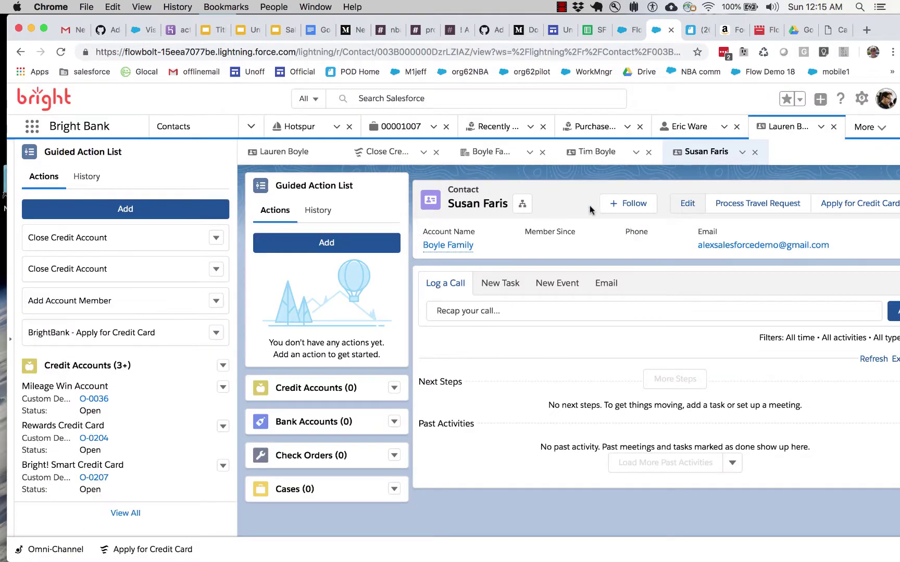
left_click(682, 208)
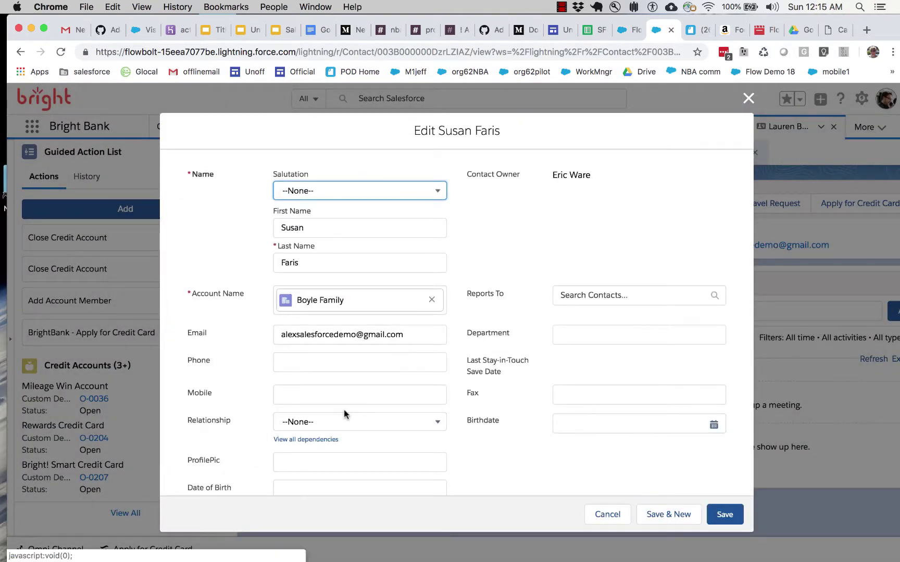
scroll(344, 412, "down", 15)
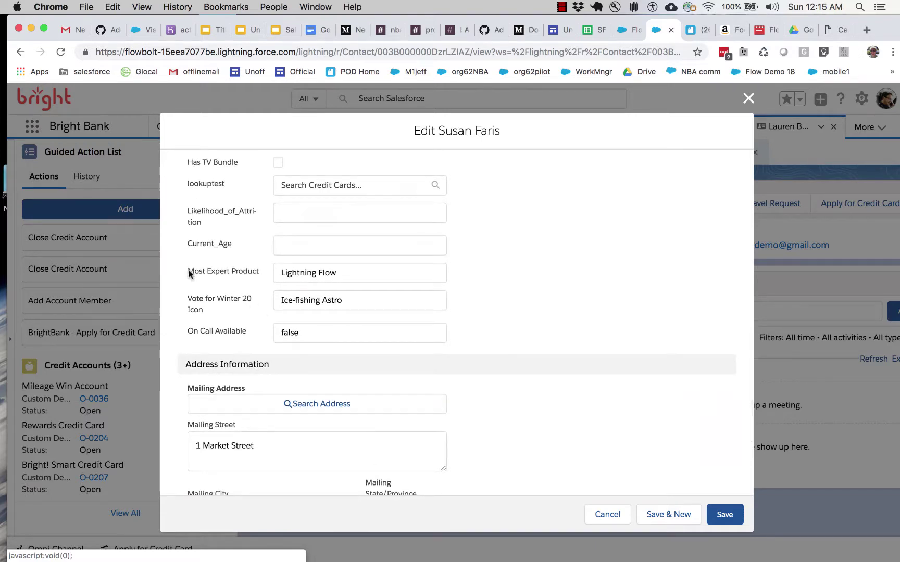
left_click_drag(188, 271, 255, 270)
left_click_drag(224, 304, 182, 295)
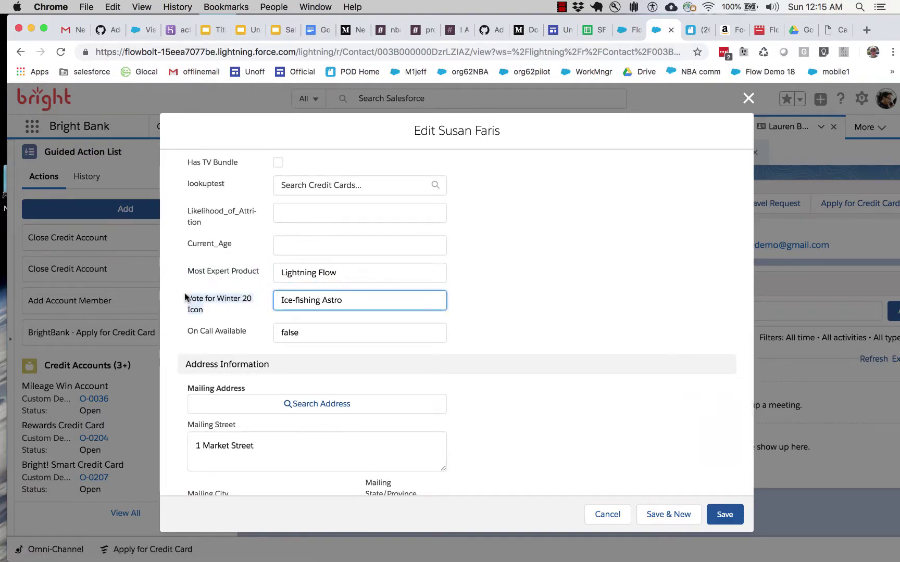
left_click(183, 296)
left_click_drag(189, 334, 249, 330)
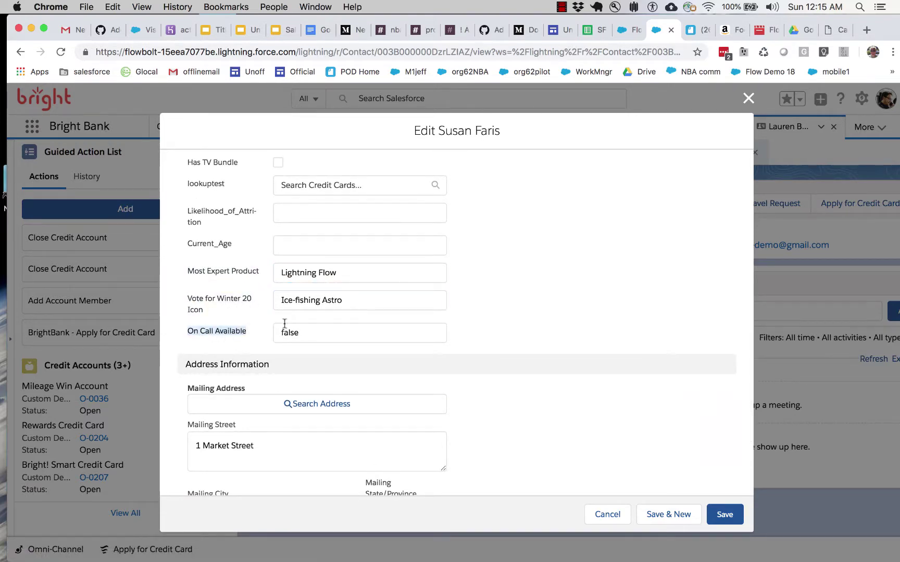
left_click(607, 514)
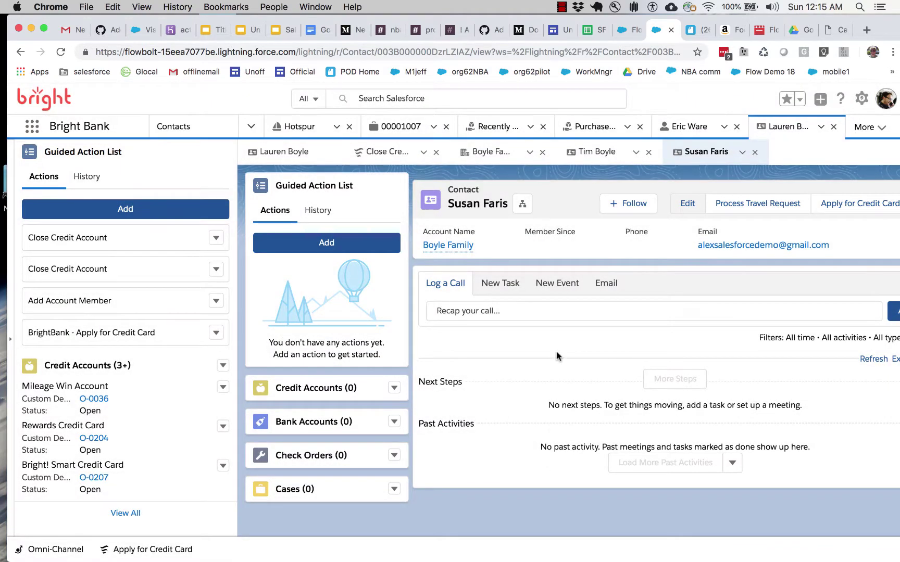
left_click(630, 30)
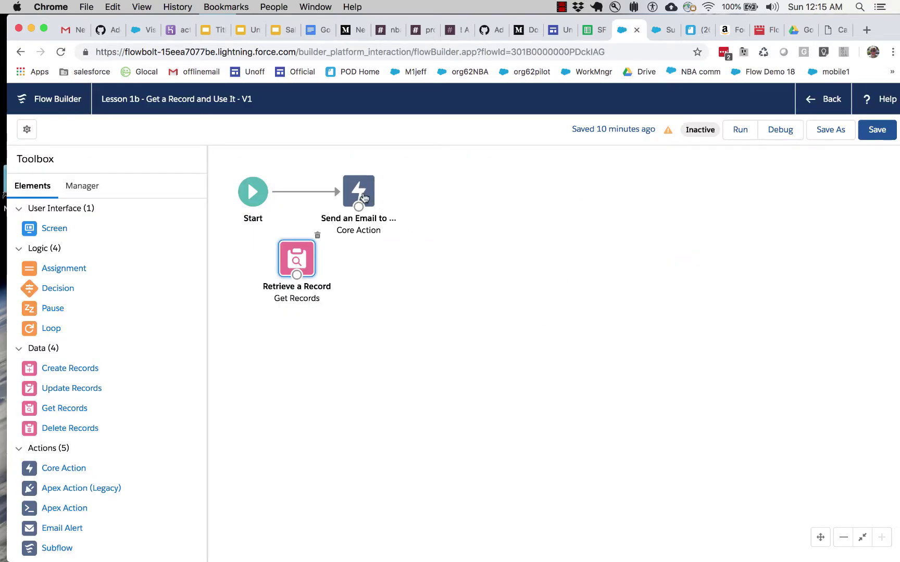
Step: Rearrange the elements, delete the Start-to-email connector and connect Start to Retrieve a Record
left_click_drag(358, 192, 401, 192)
left_click_drag(308, 252, 315, 252)
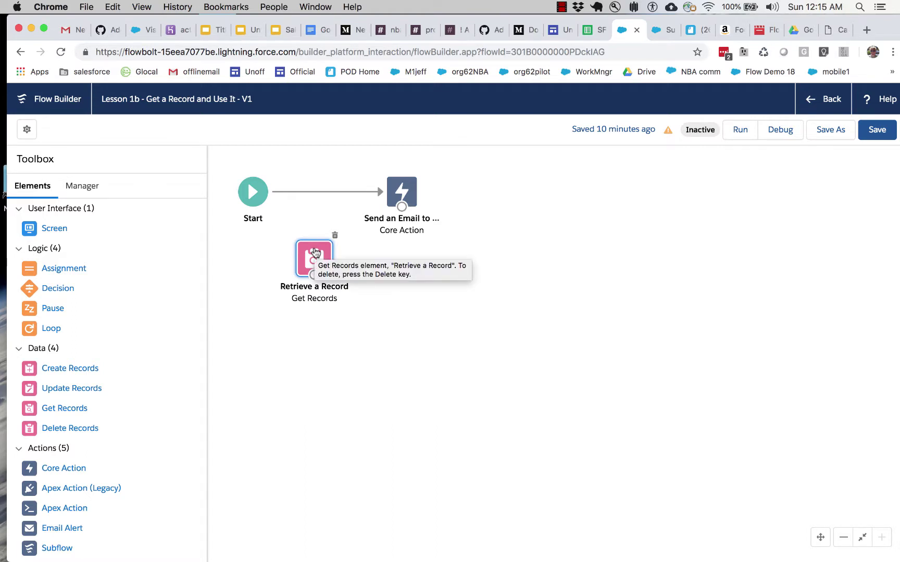
left_click(562, 7)
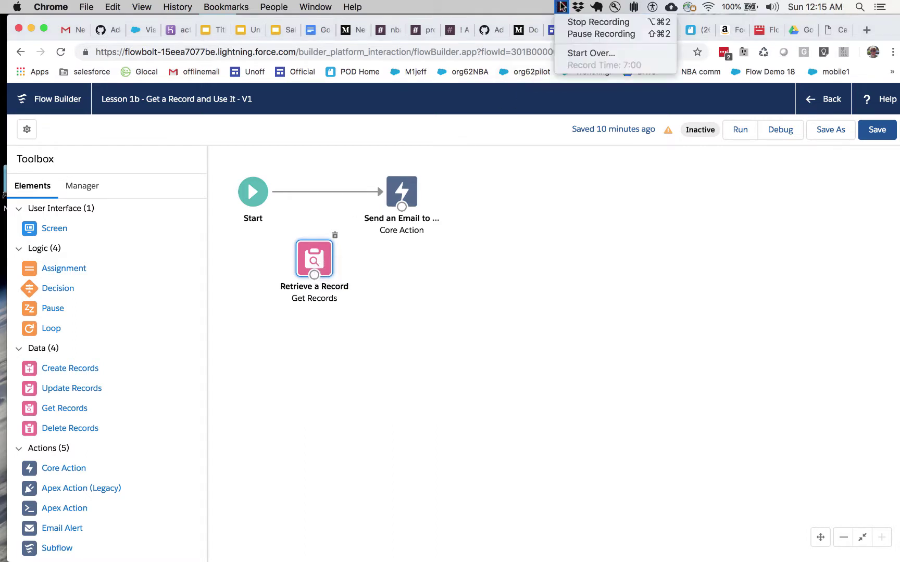
left_click(571, 34)
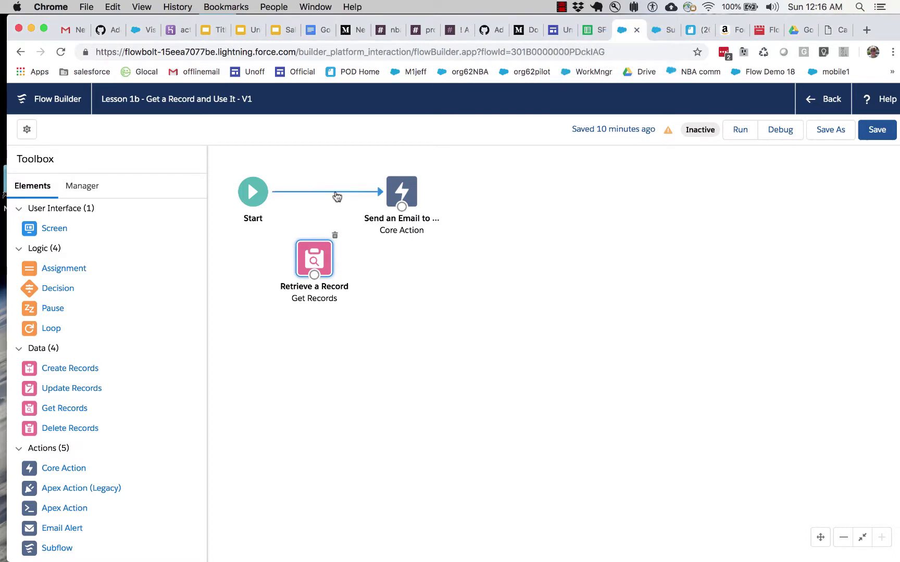
left_click(335, 192)
key("Delete")
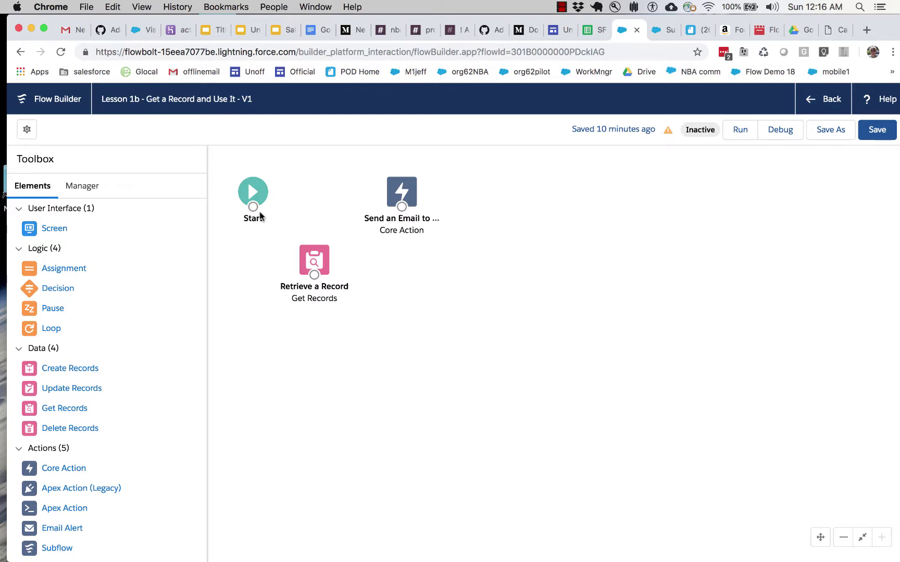
left_click_drag(272, 240, 430, 267)
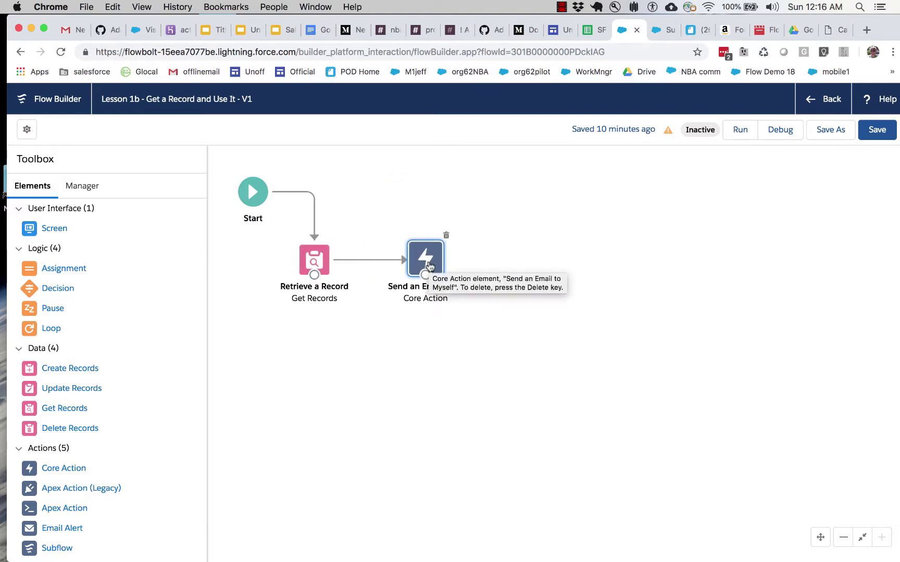
left_click(352, 353)
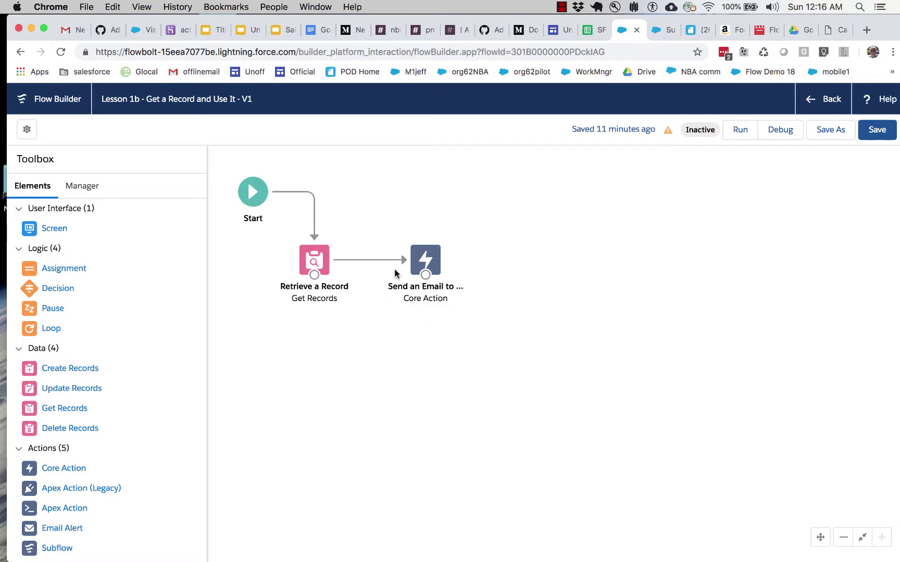
Step: Open Send an Email to Myself and clear its fixed recipient address
double_click(426, 257)
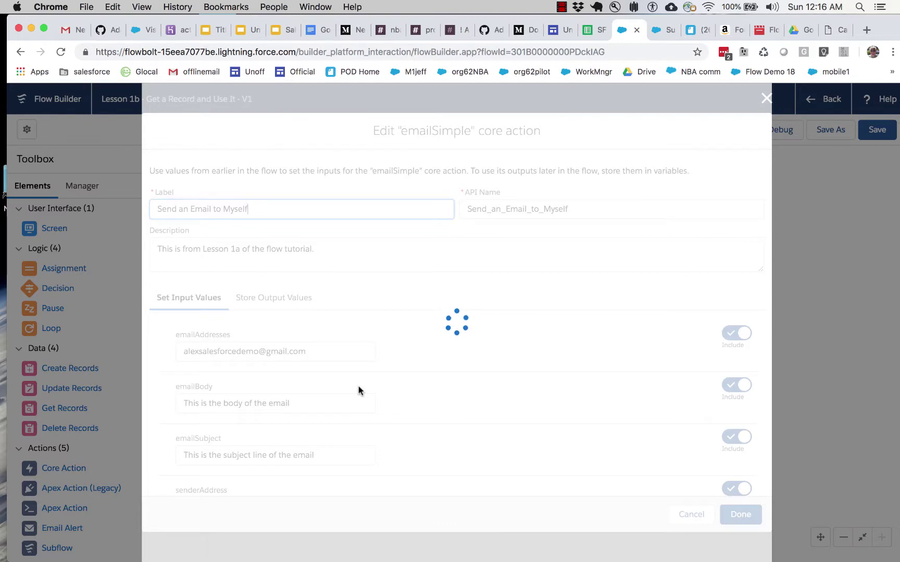
left_click_drag(345, 401, 143, 395)
left_click(177, 351)
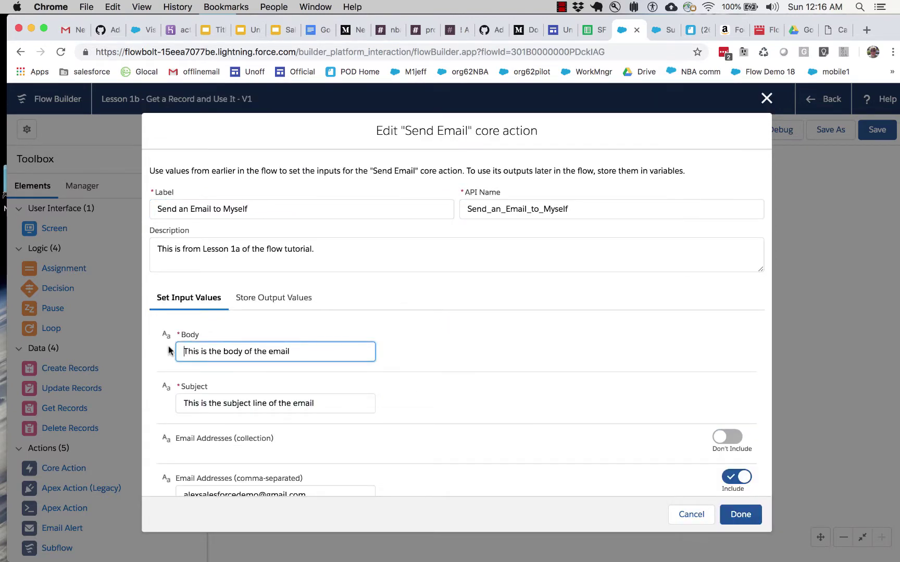
scroll(472, 366, "down", 5)
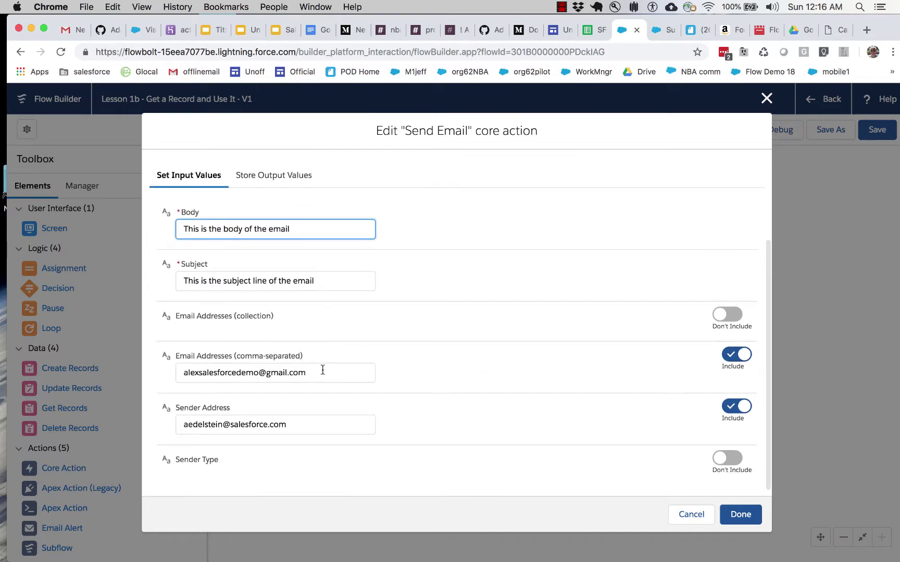
left_click_drag(321, 371, 166, 372)
key("BackSpace")
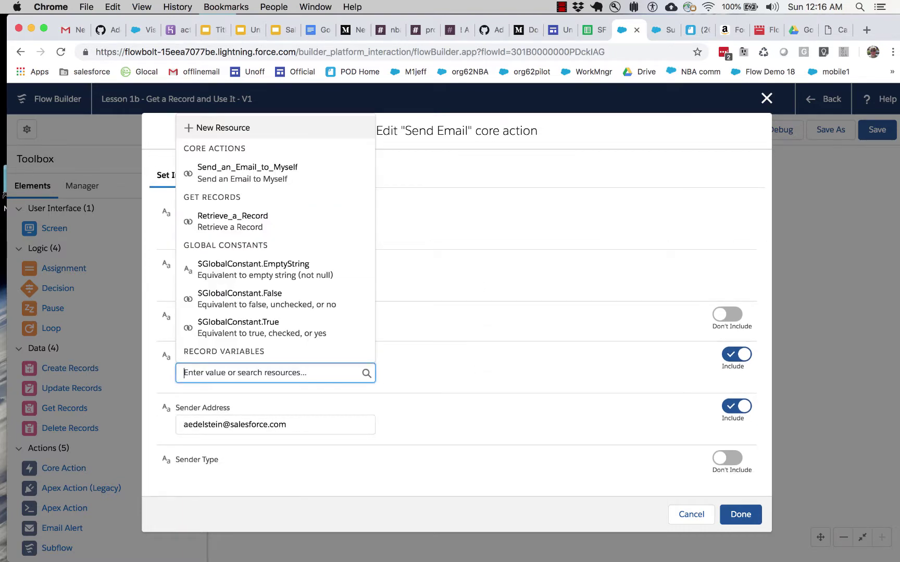
left_click(493, 342)
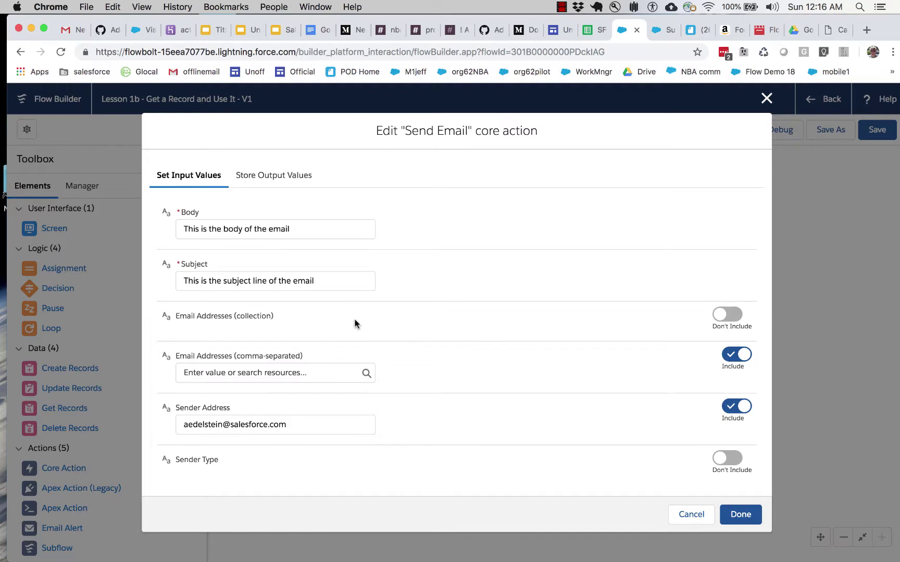
left_click(291, 373)
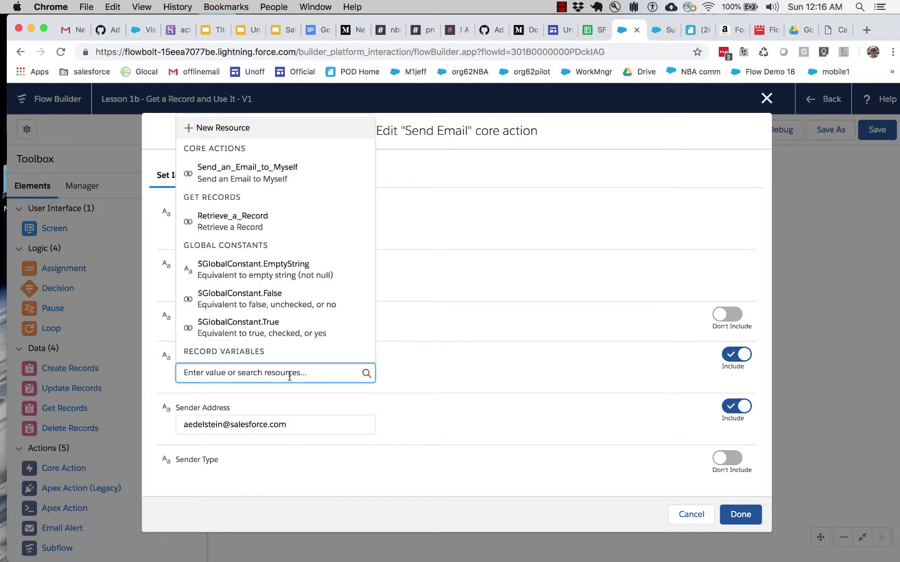
left_click(465, 354)
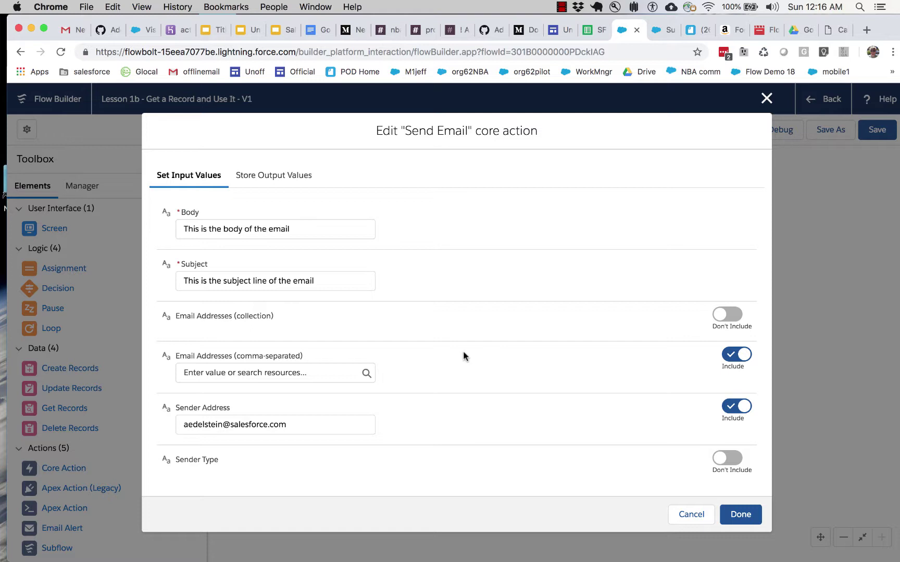
Step: Insert {!curContact.Email} into the recipient Email Addresses field
left_click(322, 372)
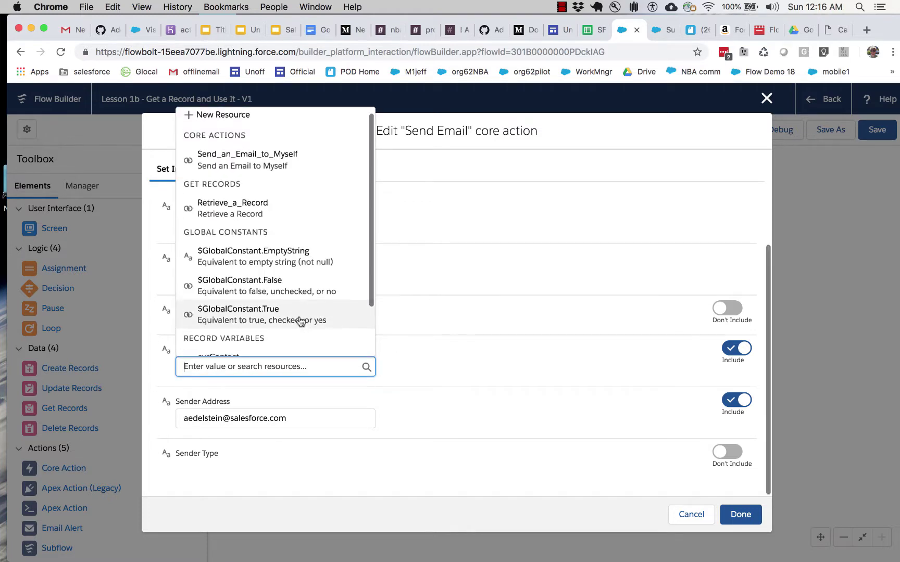
scroll(299, 317, "down", 3)
scroll(298, 319, "down", 5)
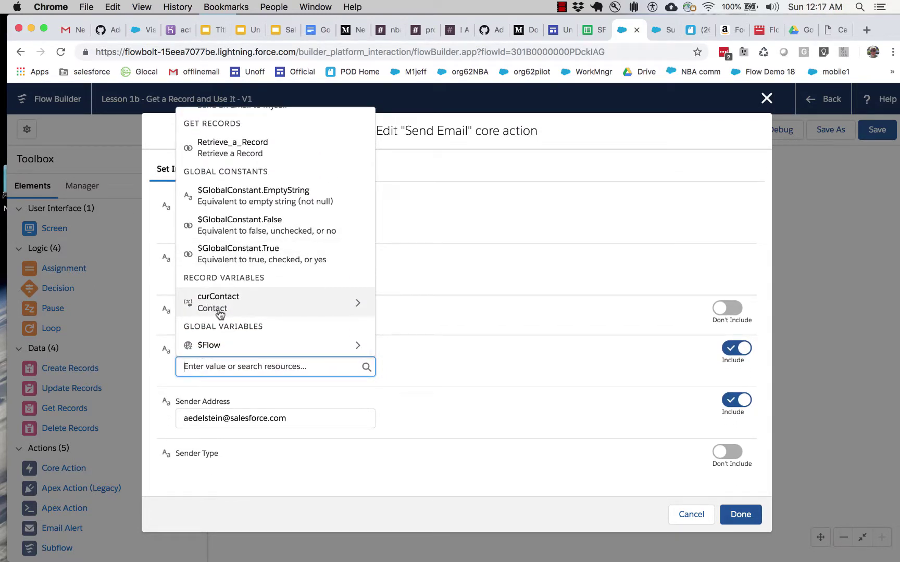
left_click(224, 306)
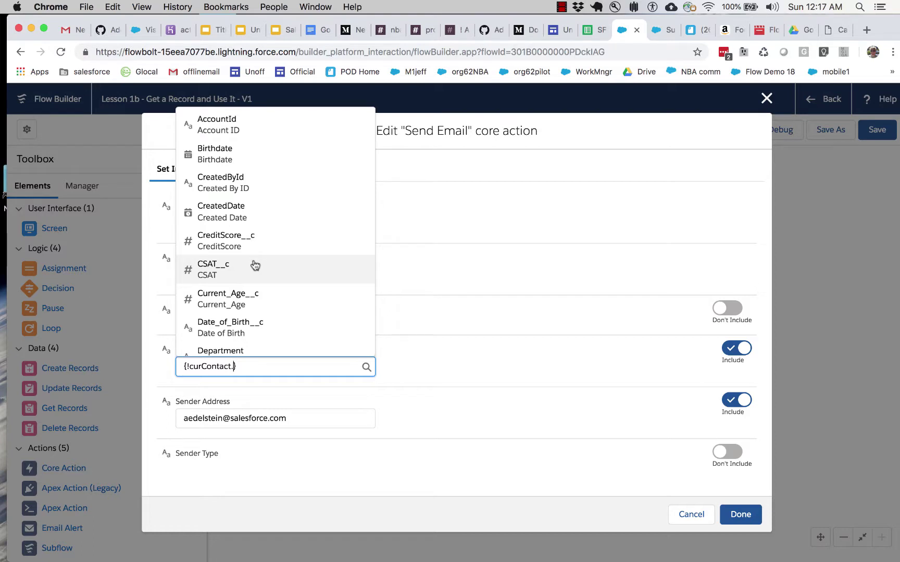
scroll(253, 263, "down", 2)
scroll(253, 263, "down", 2)
left_click(240, 272)
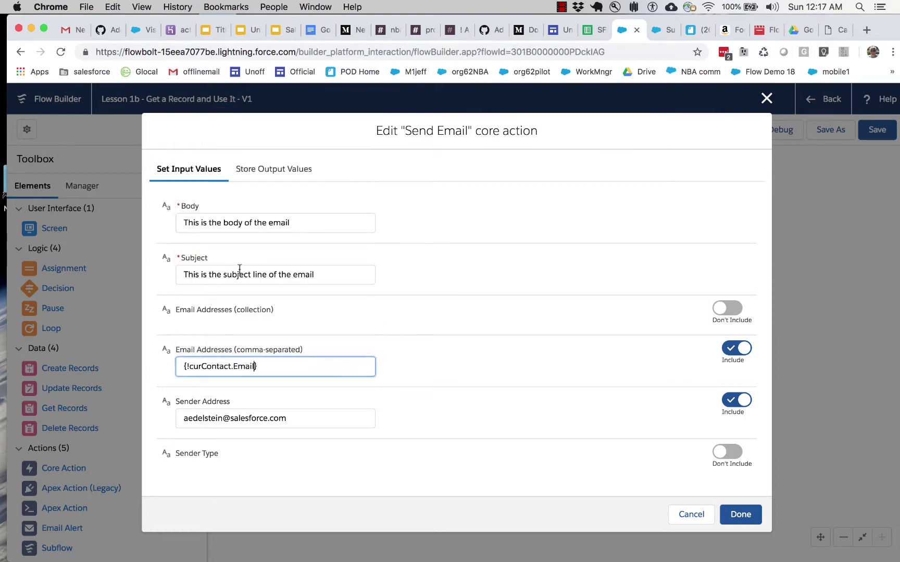
Step: Browse curContact's other fields, reselect Email as the recipient and confirm the action
left_click(261, 366)
key("BackSpace")
key("BackSpace")
key("BackSpace")
key("BackSpace")
key("BackSpace")
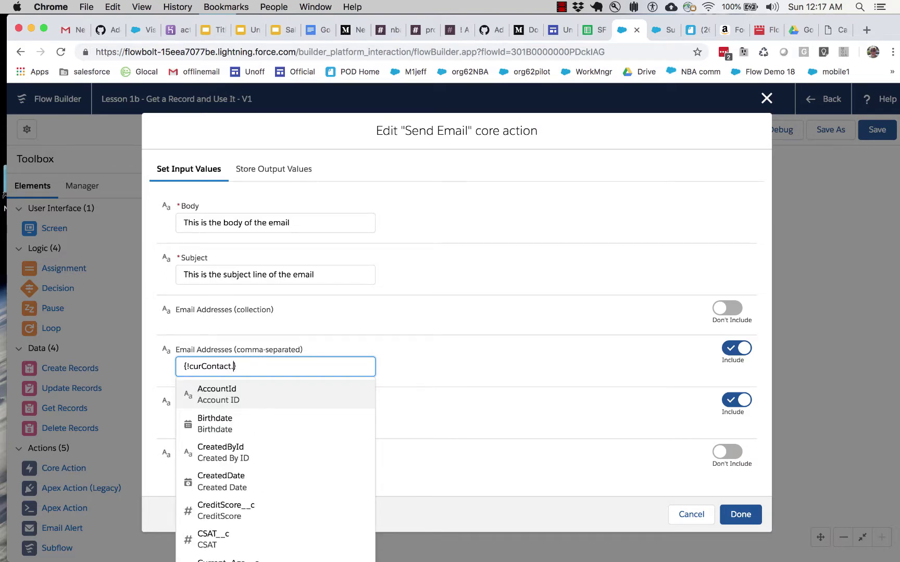
scroll(260, 500, "down", 10)
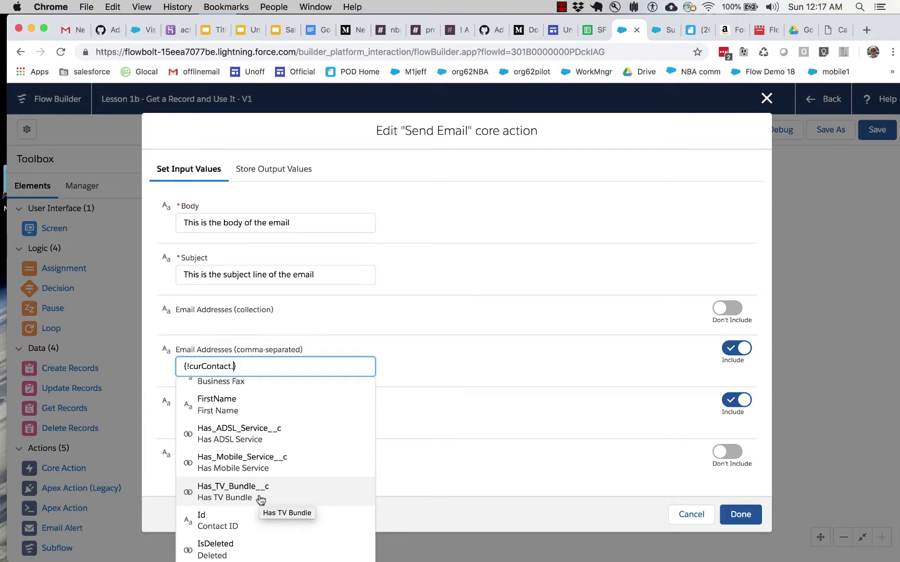
scroll(257, 501, "up", 5)
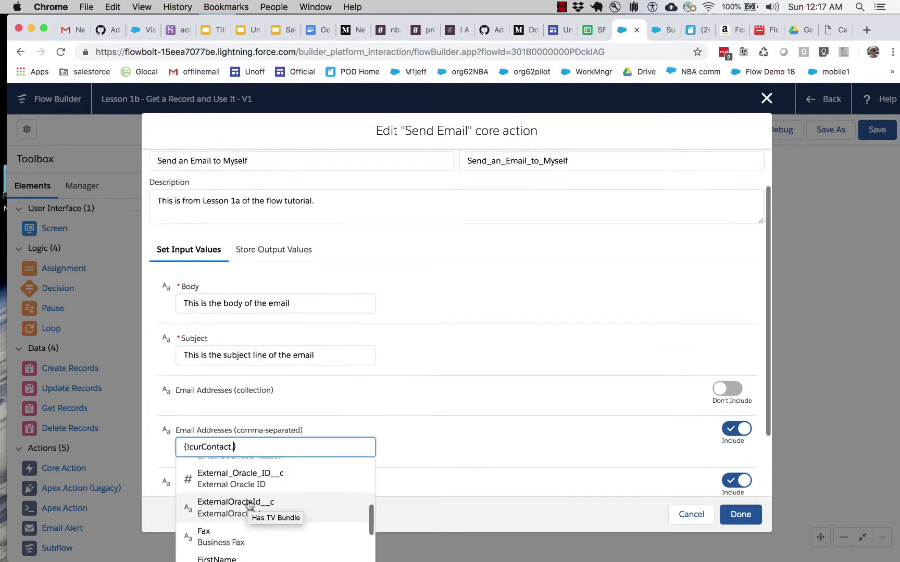
scroll(253, 504, "down", 3)
scroll(250, 505, "up", 6)
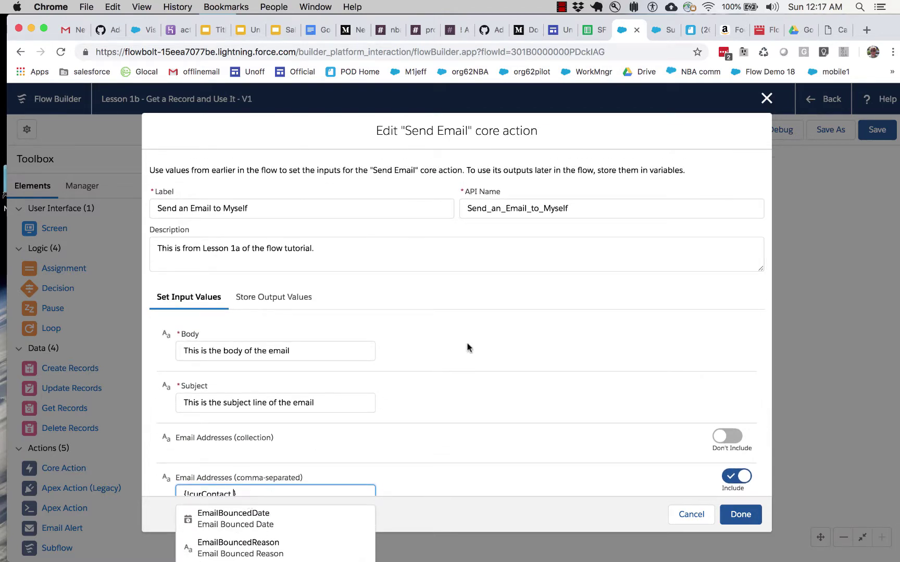
scroll(472, 342, "down", 2)
scroll(472, 343, "down", 3)
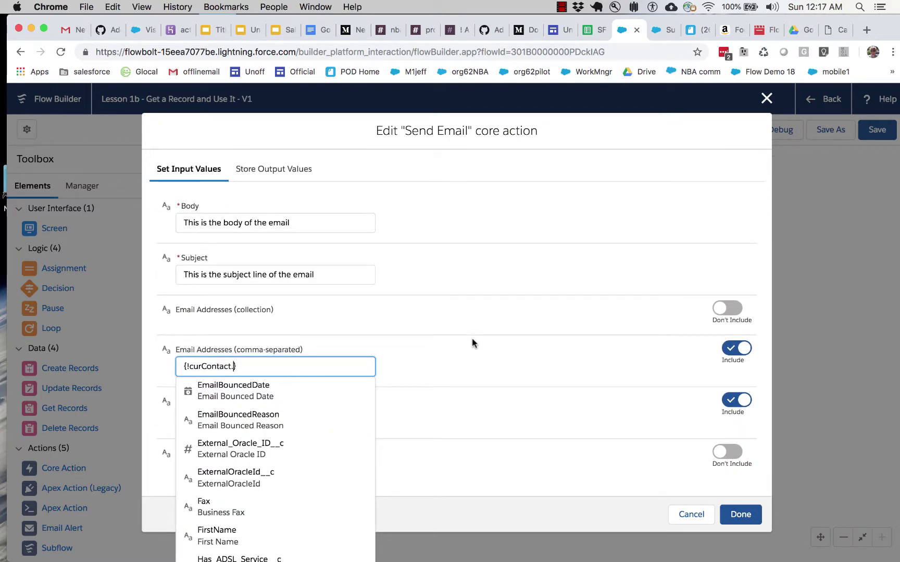
scroll(312, 419, "up", 2)
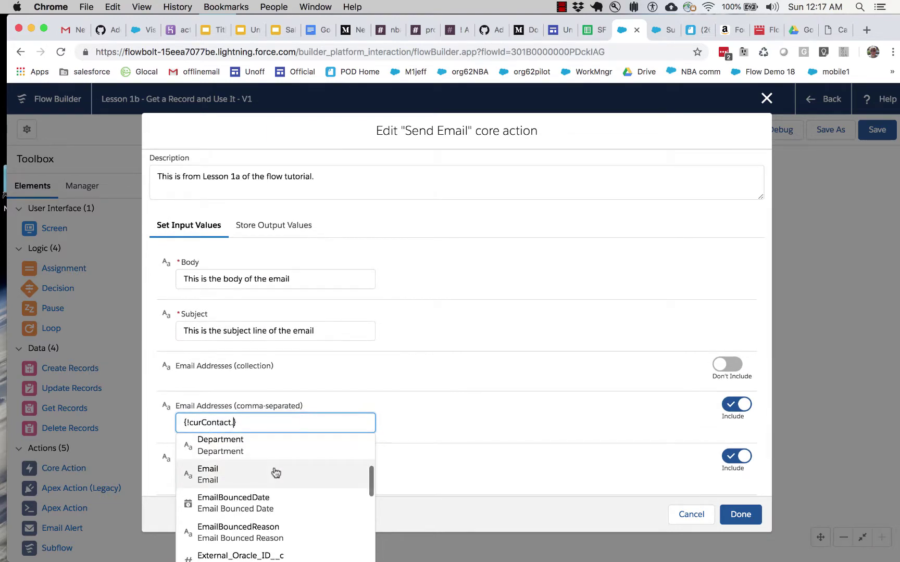
left_click(275, 469)
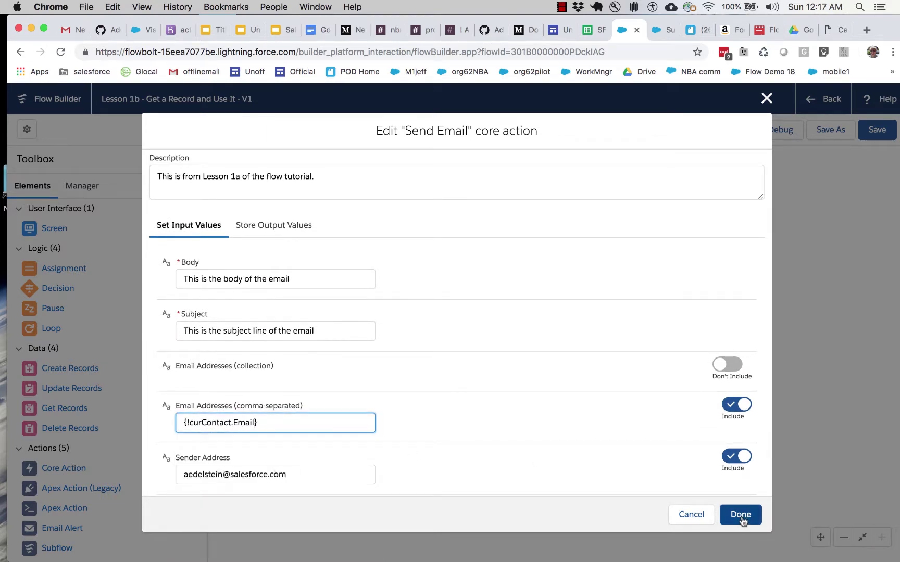
left_click(741, 523)
double_click(322, 252)
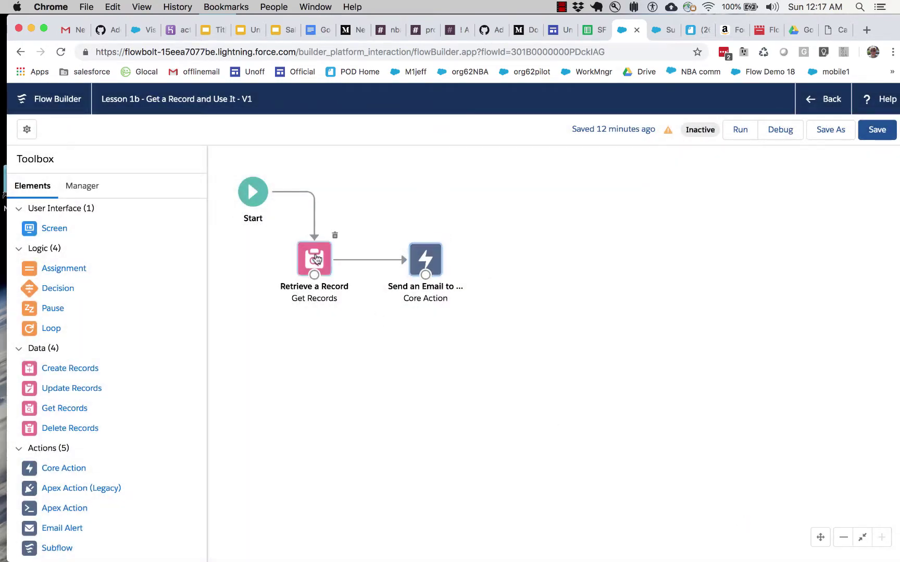
Step: Add and then remove an empty field row in Retrieve a Record, and cancel the edit
scroll(297, 358, "down", 10)
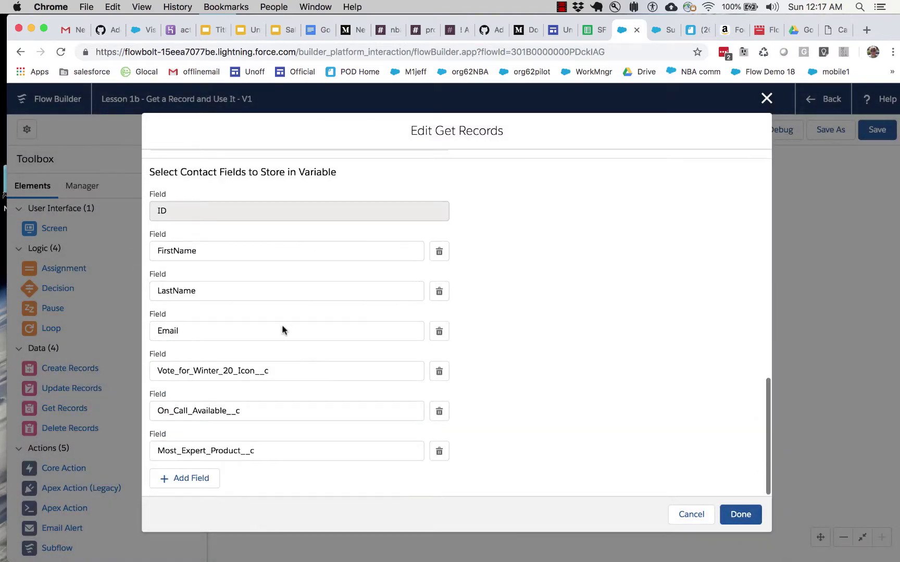
double_click(150, 174)
left_click_drag(150, 173, 363, 189)
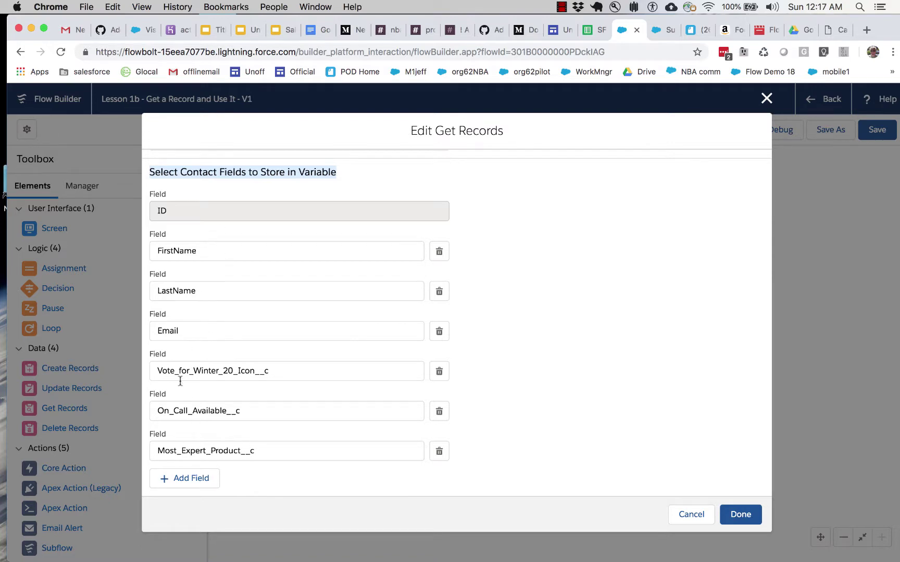
left_click(185, 478)
left_click(200, 489)
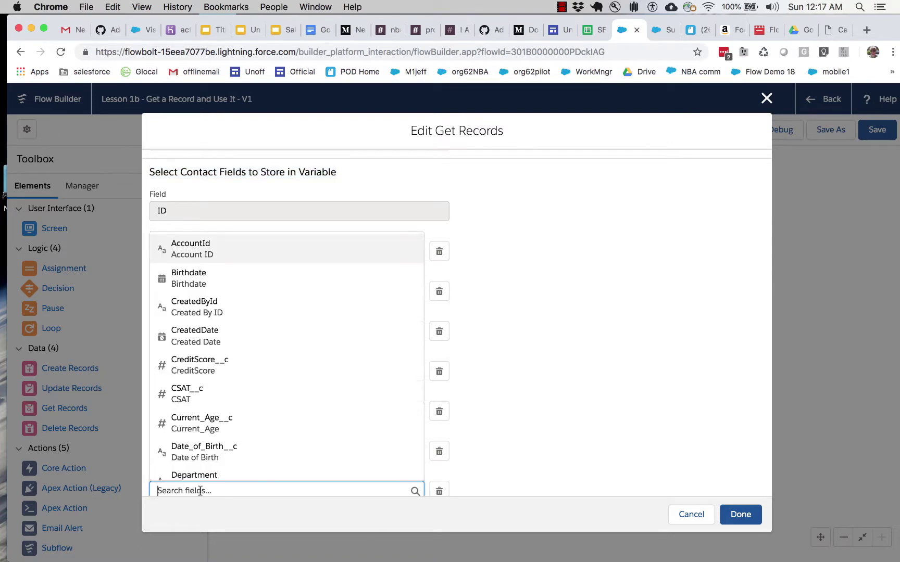
scroll(424, 492, "down", 1)
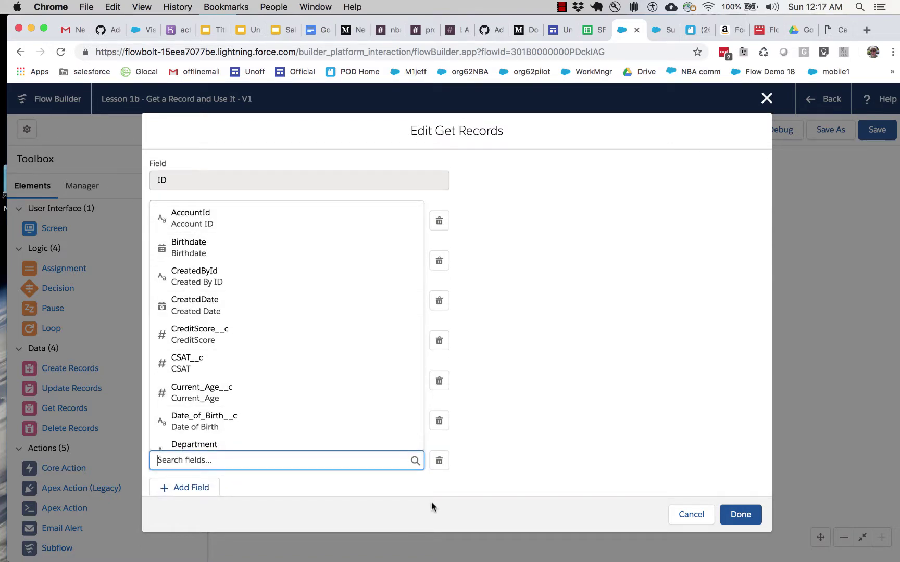
left_click(439, 460)
left_click(682, 515)
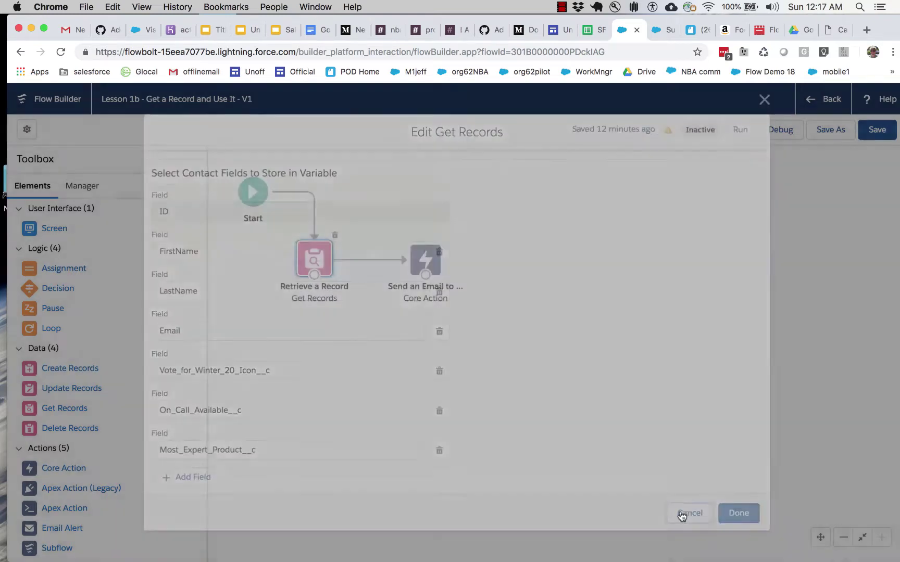
Step: Replace the Send Email subject with "Here's the data we have on you"
double_click(423, 263)
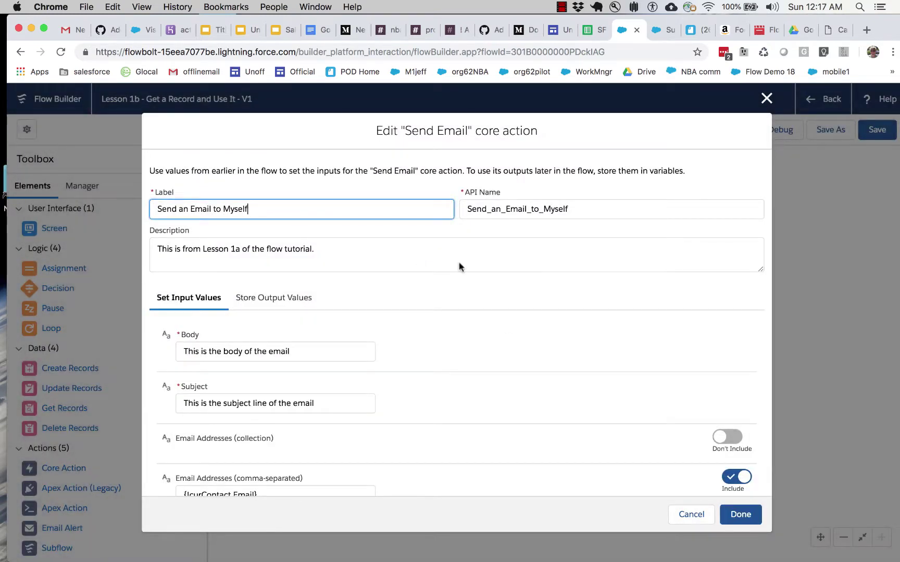
scroll(314, 383, "down", 4)
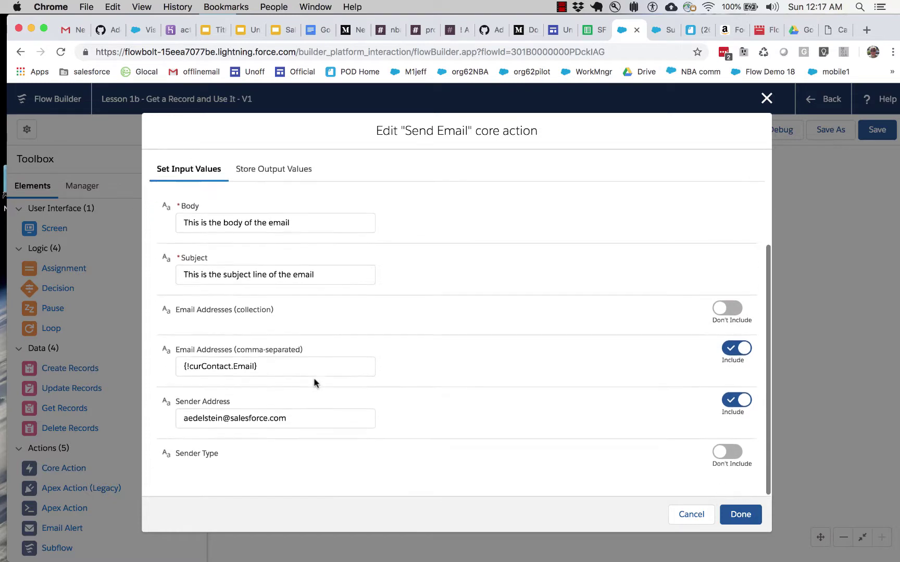
left_click(287, 364)
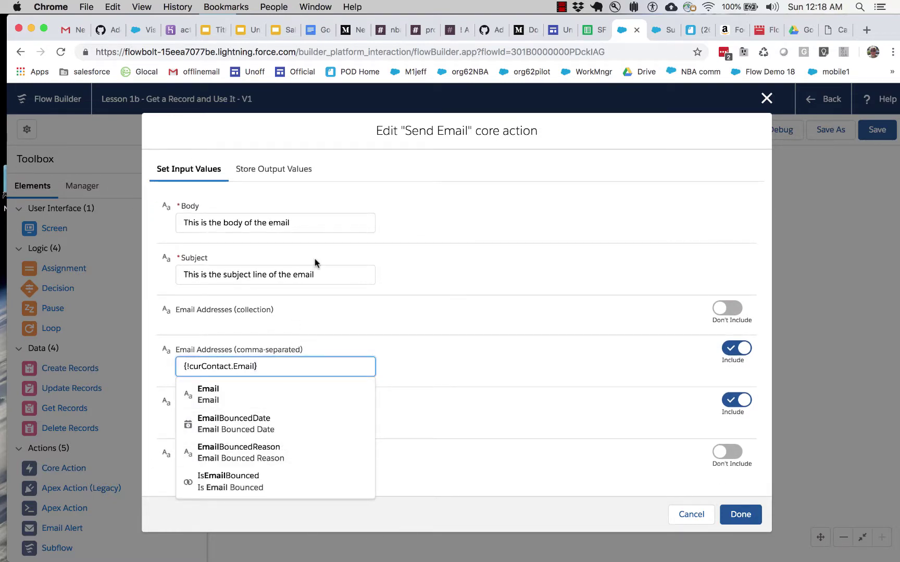
left_click(322, 277)
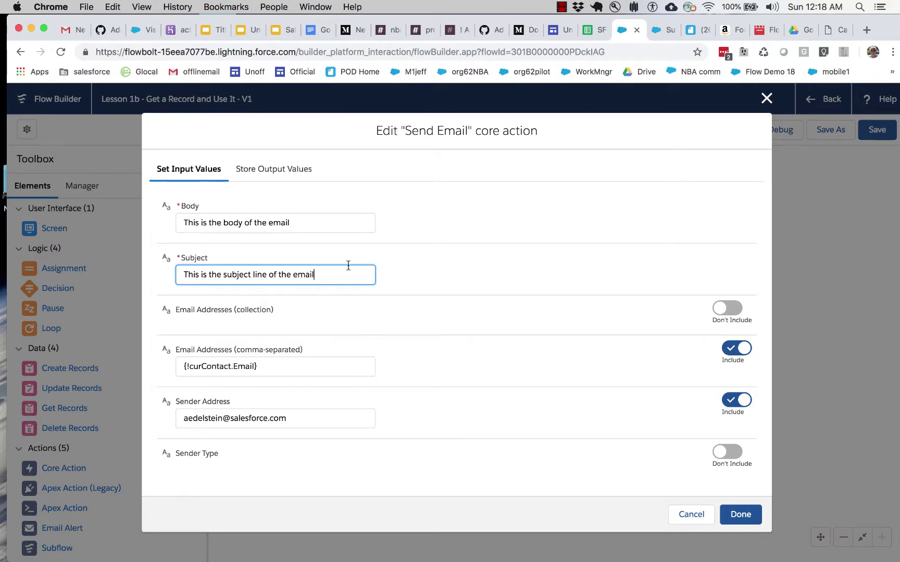
scroll(352, 272, "up", 2)
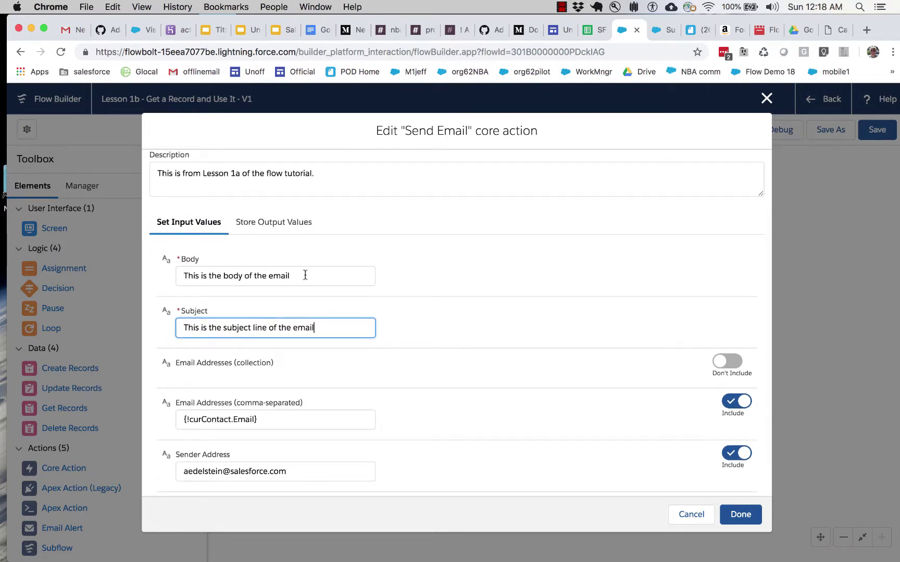
left_click_drag(321, 328, 149, 327)
type("Here;s")
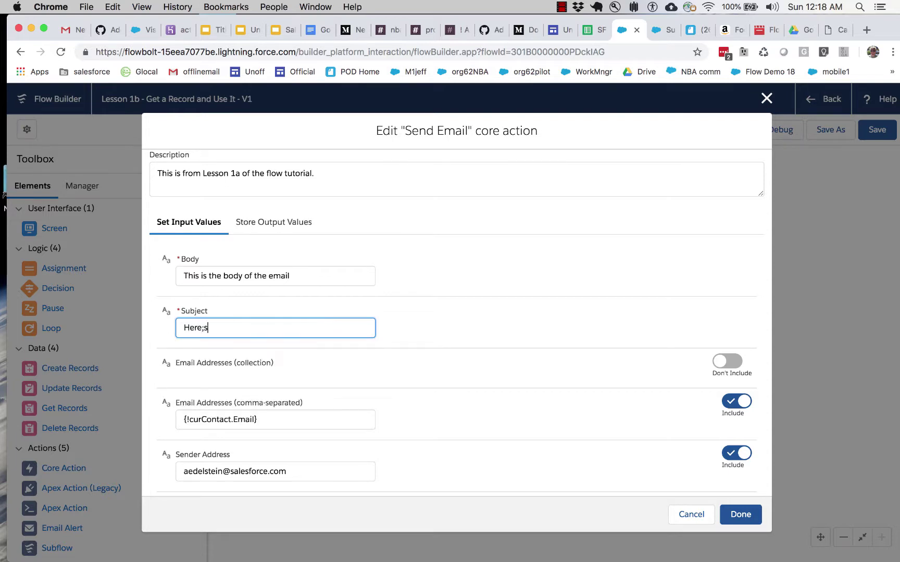
key("BackSpace")
key("BackSpace")
type("'s the data we have on you")
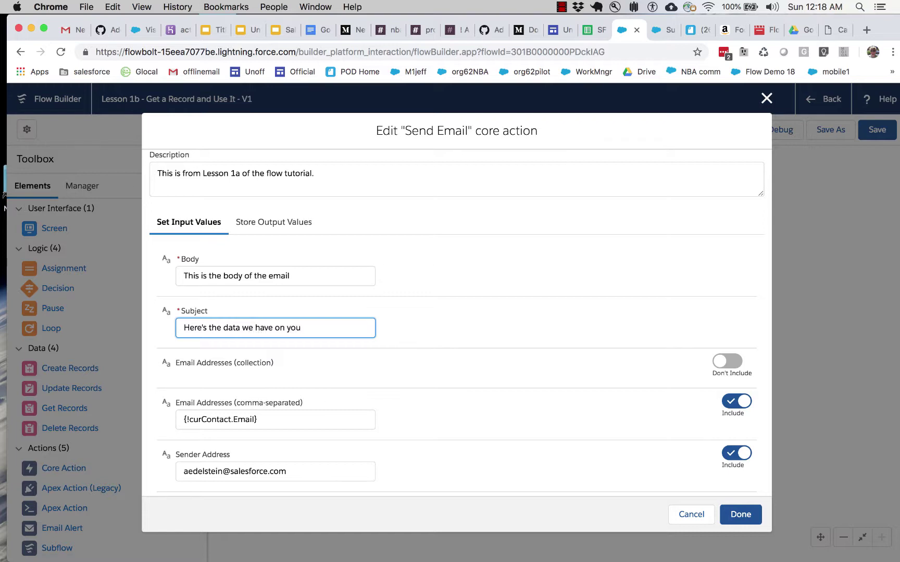
left_click(274, 268)
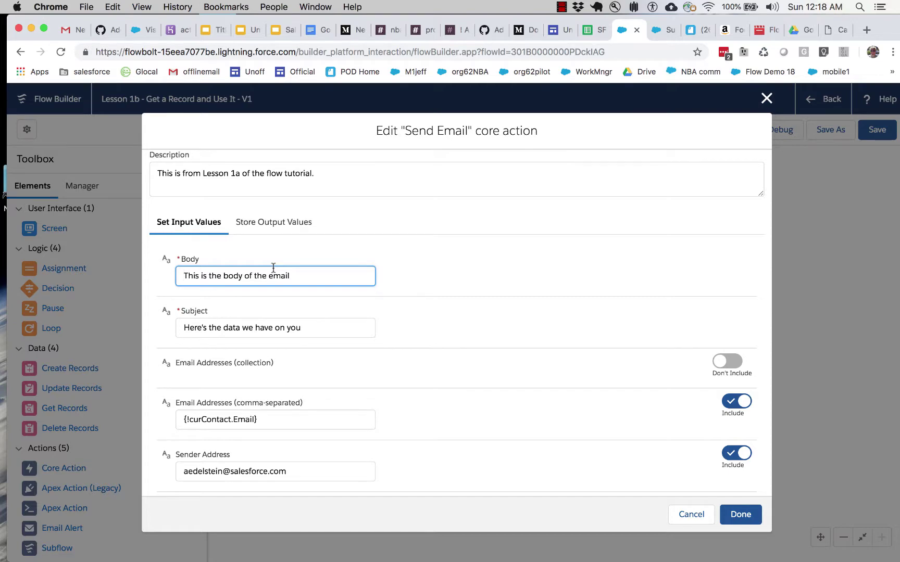
left_click(664, 30)
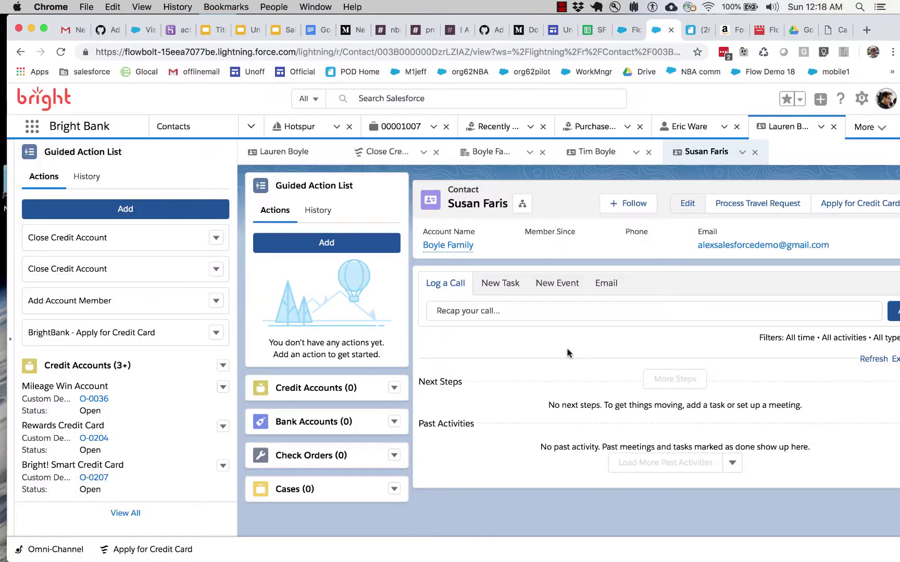
left_click(686, 204)
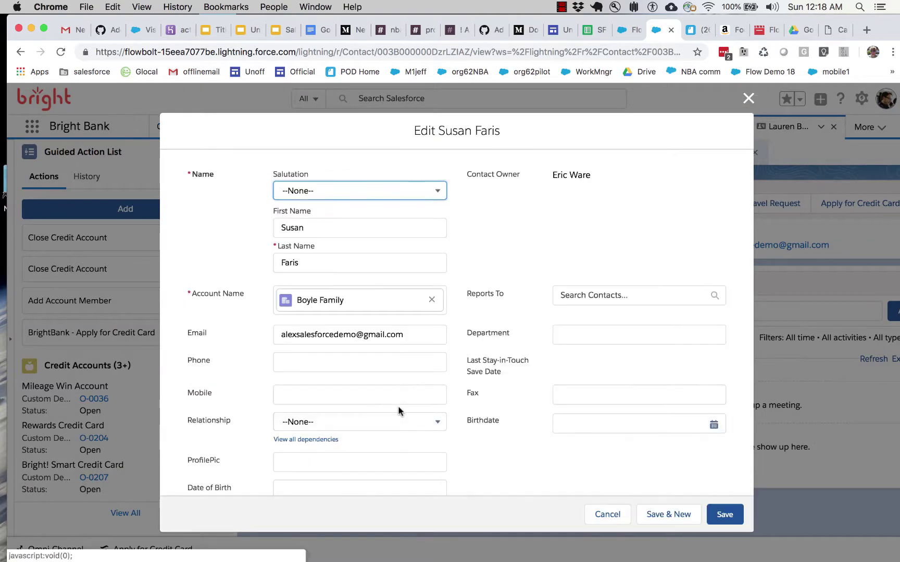
scroll(399, 411, "down", 15)
scroll(399, 411, "up", 8)
left_click_drag(188, 306, 267, 305)
left_click(215, 345)
left_click_drag(189, 333, 188, 366)
left_click(183, 366)
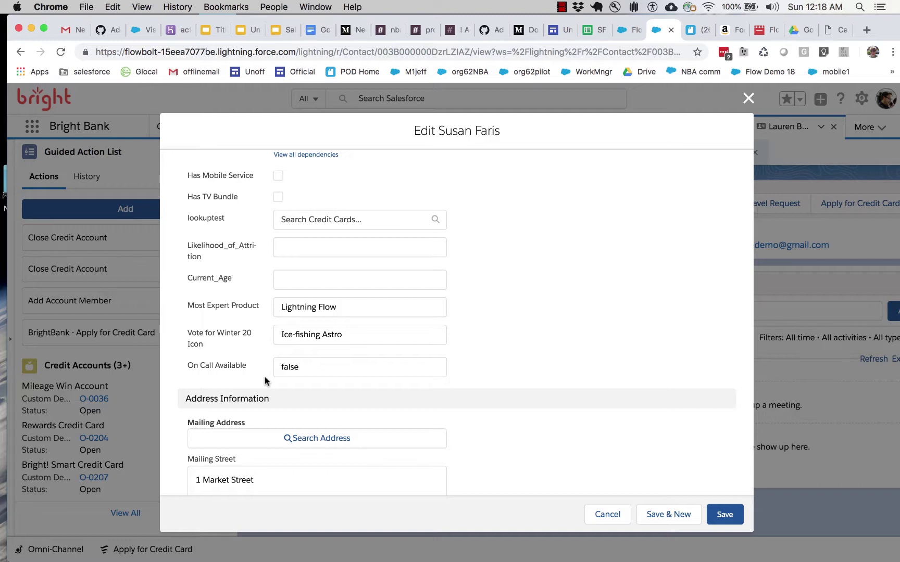
left_click(337, 308)
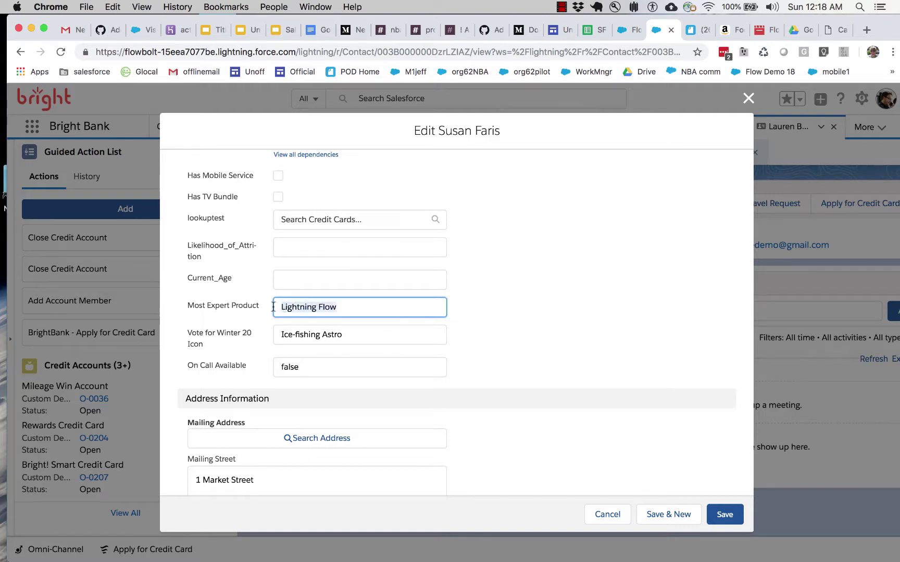
key("Tab")
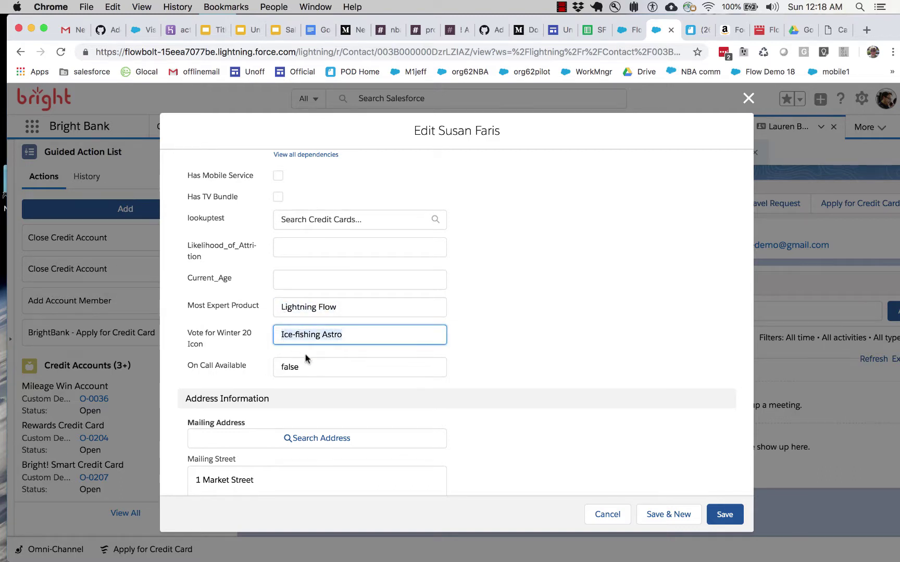
key("Tab")
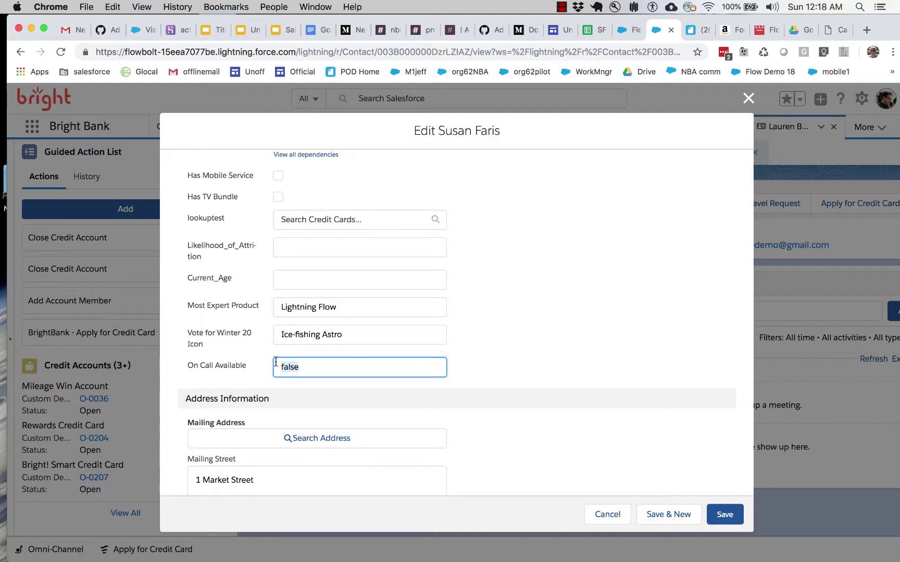
left_click(322, 367)
double_click(291, 367)
left_click_drag(351, 337, 276, 332)
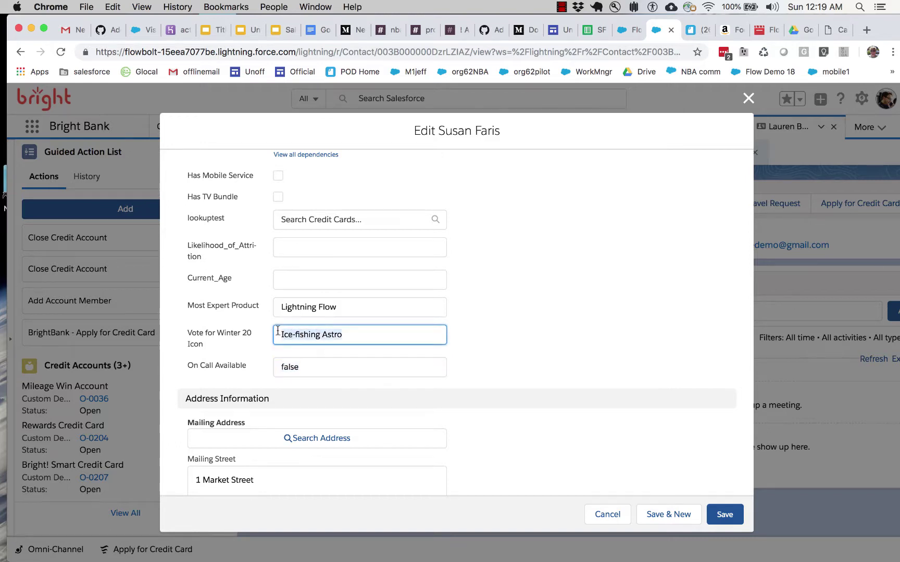
left_click_drag(342, 308, 257, 311)
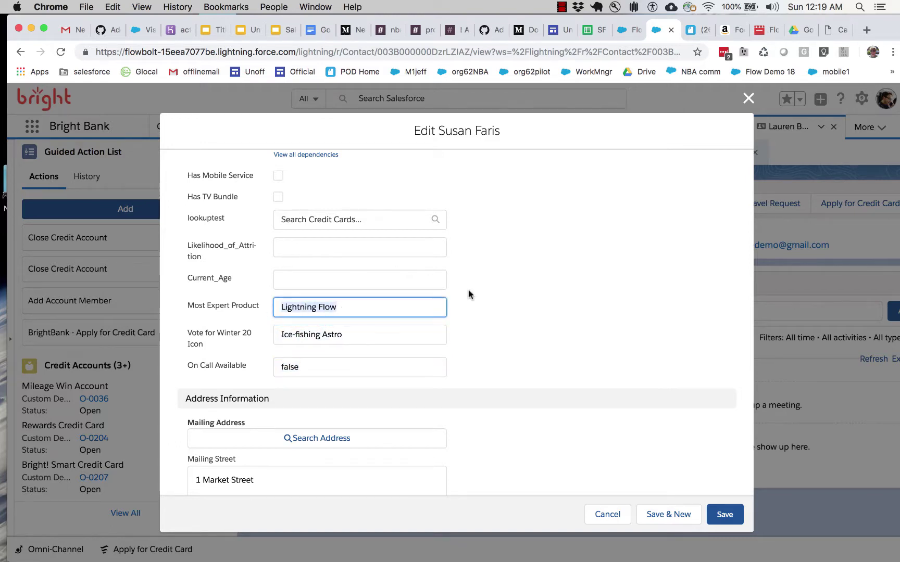
left_click(749, 98)
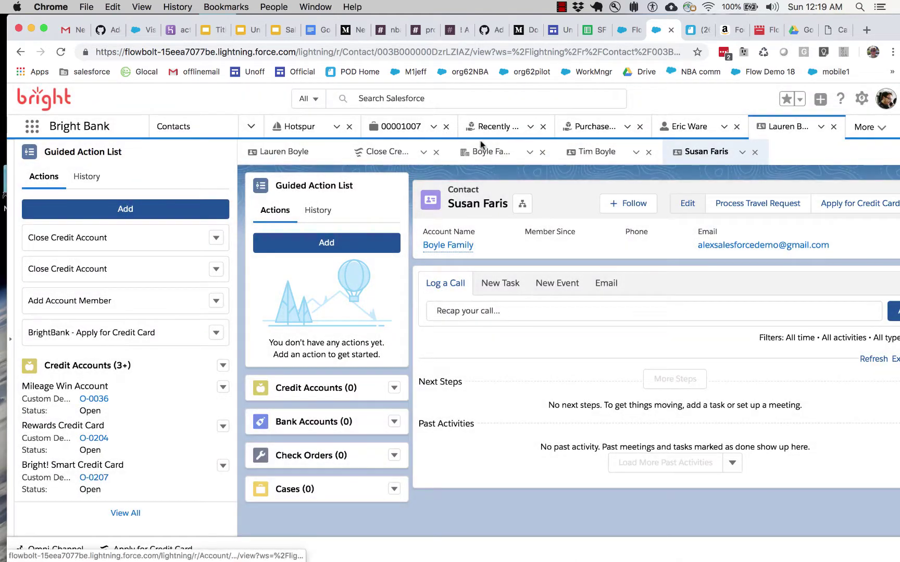
left_click(315, 152)
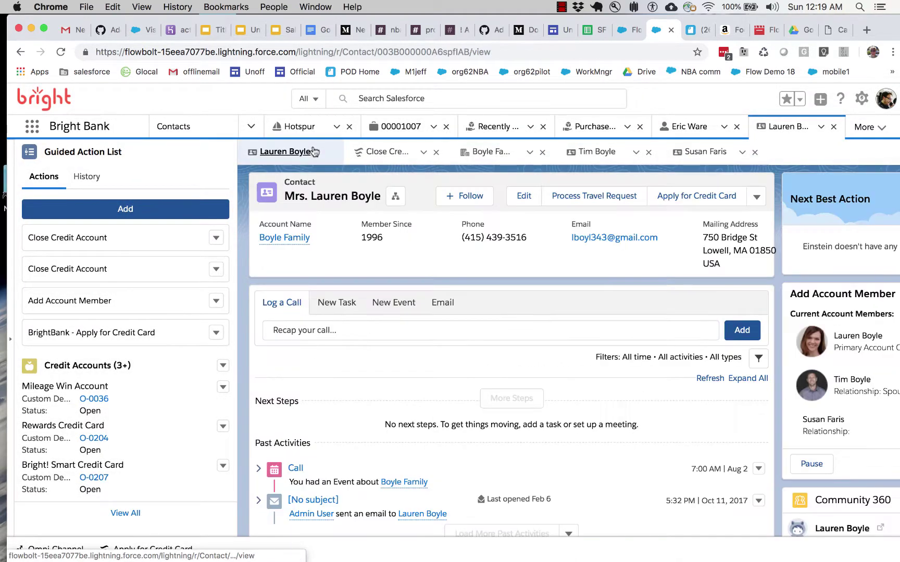
left_click(523, 196)
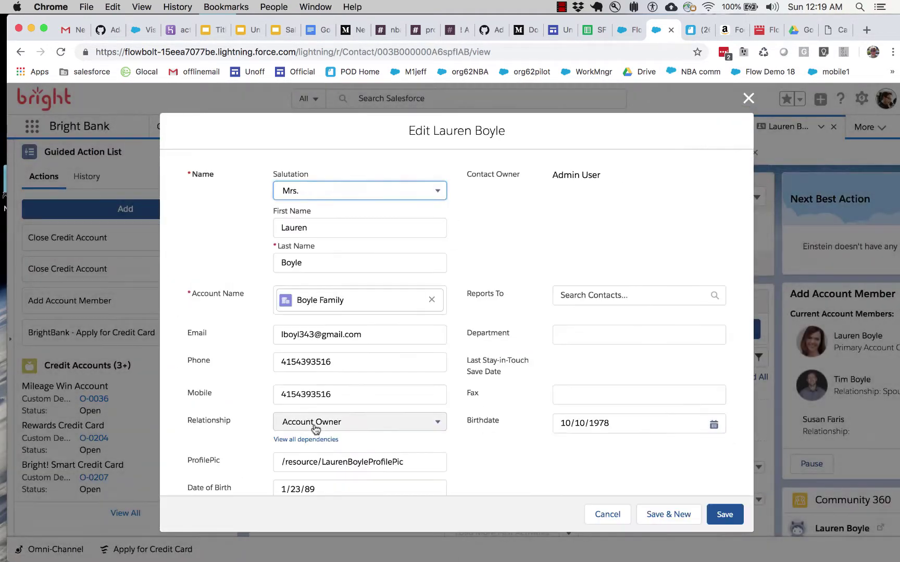
scroll(314, 428, "down", 10)
scroll(314, 428, "up", 5)
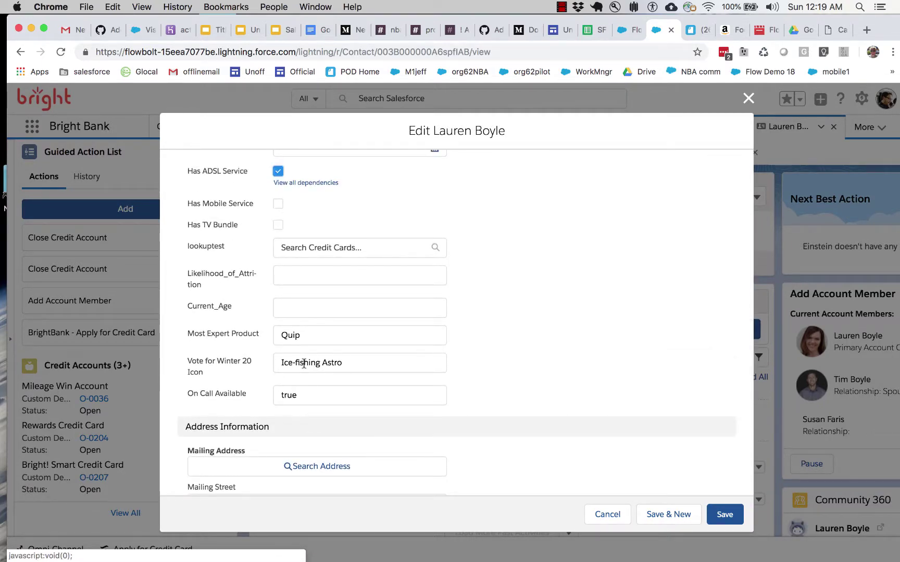
left_click(610, 514)
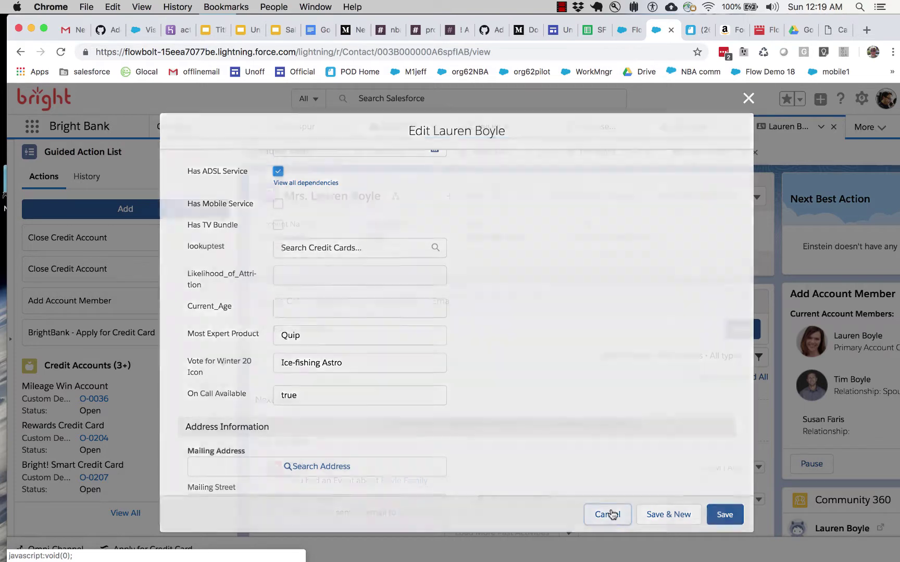
key("ctrl+shift+Tab")
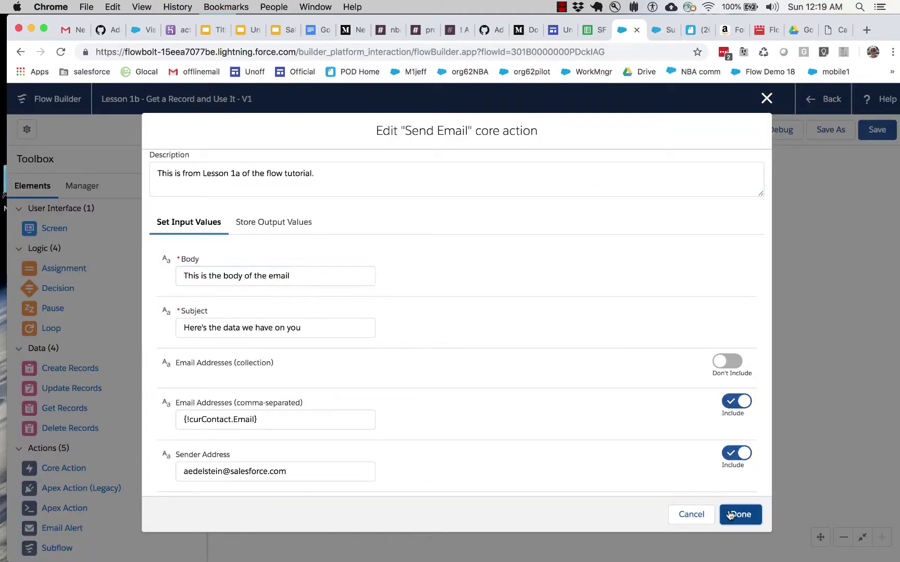
Step: Apply the Send Email changes and check curContact's usage in the Manager tab
left_click(730, 514)
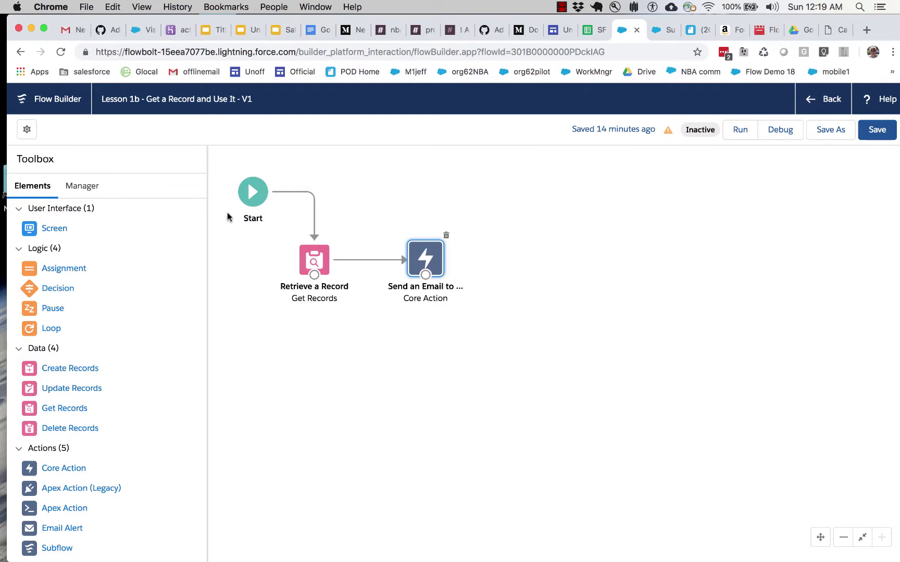
left_click(88, 188)
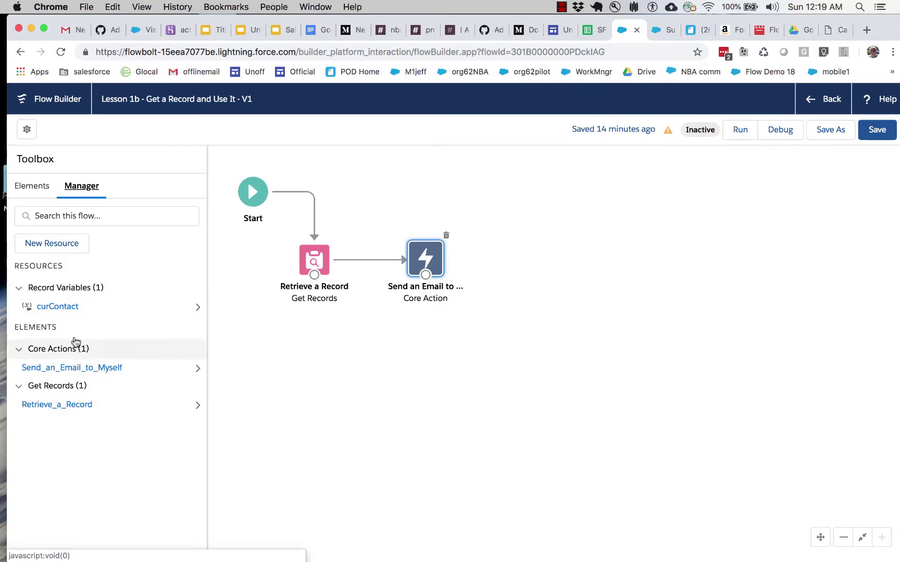
left_click(195, 307)
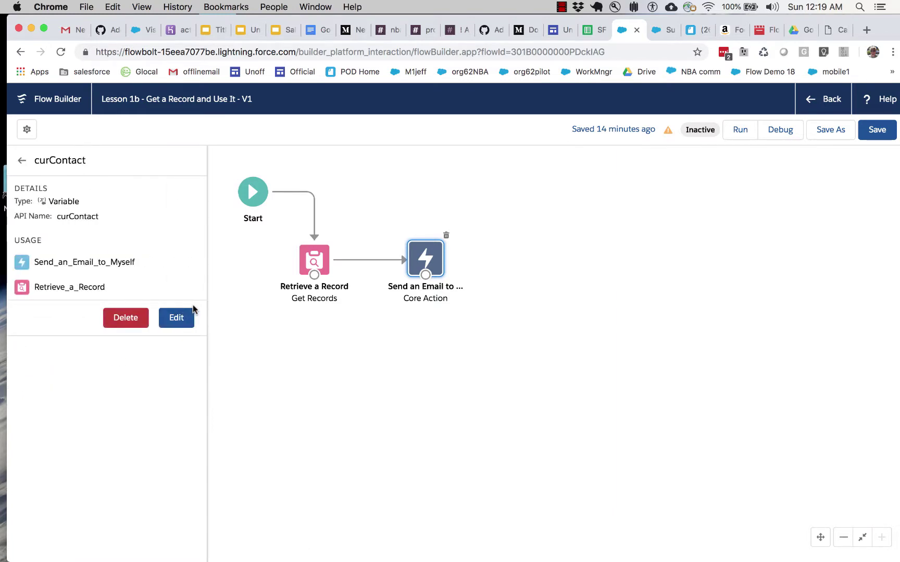
left_click(21, 161)
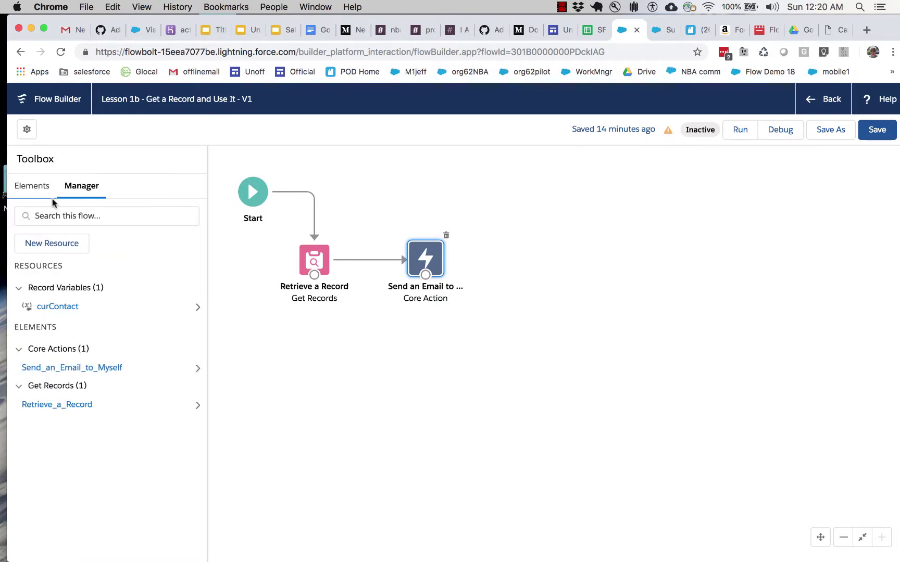
Step: Create a new Text Template resource named EmailBody
left_click(57, 243)
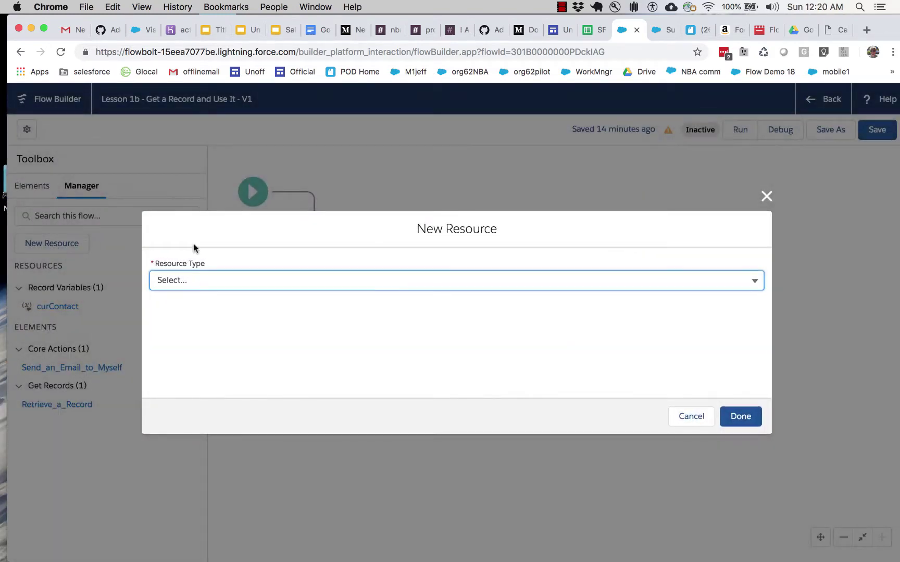
left_click(220, 284)
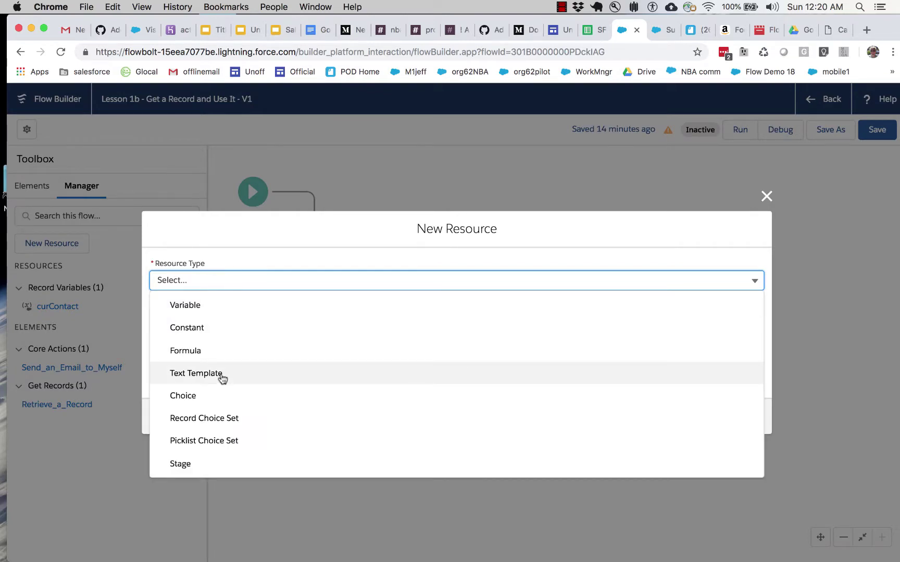
left_click(222, 374)
left_click(212, 281)
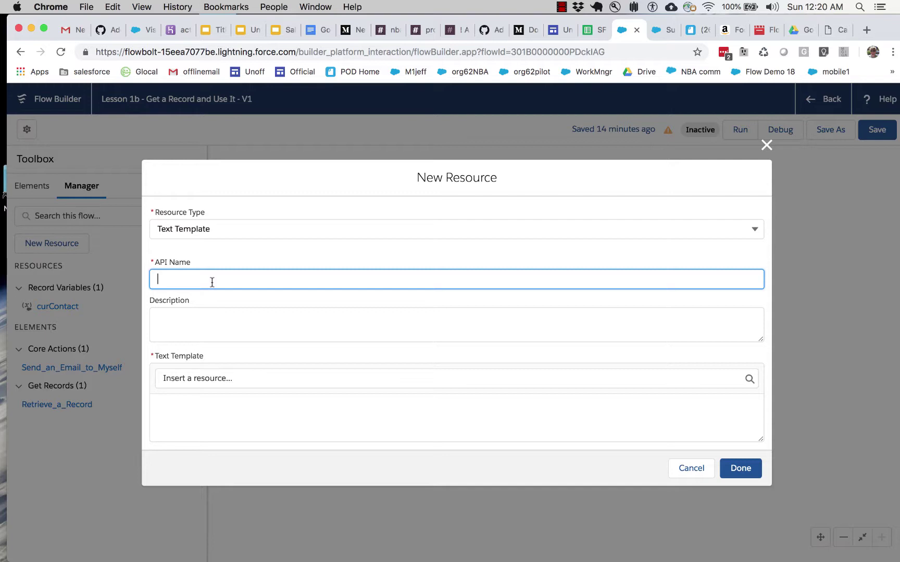
type("EmailBody")
Step: Describe it as the template for merging contact data and start the body "Here's what we know about you:"
left_click(239, 323)
type("This")
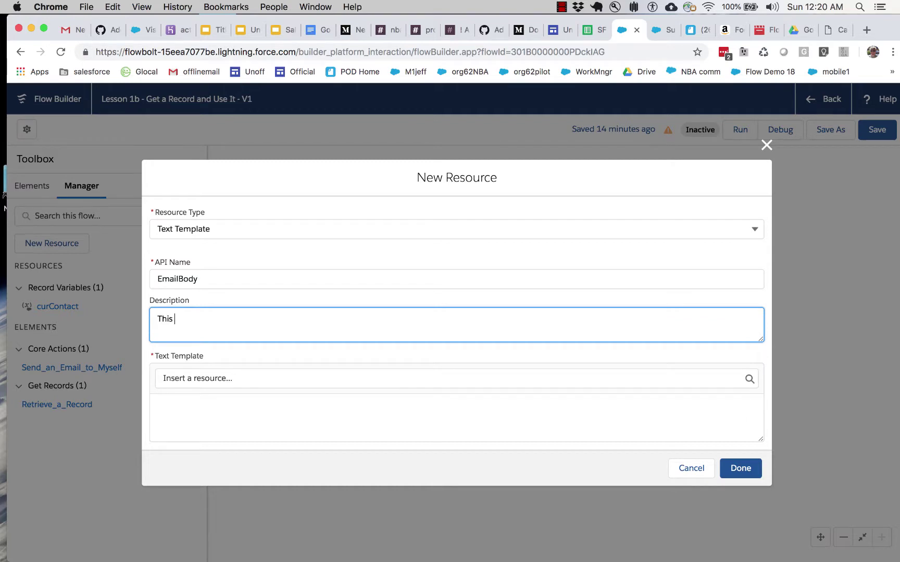
type(" is the text m")
type("emplate used for merging in")
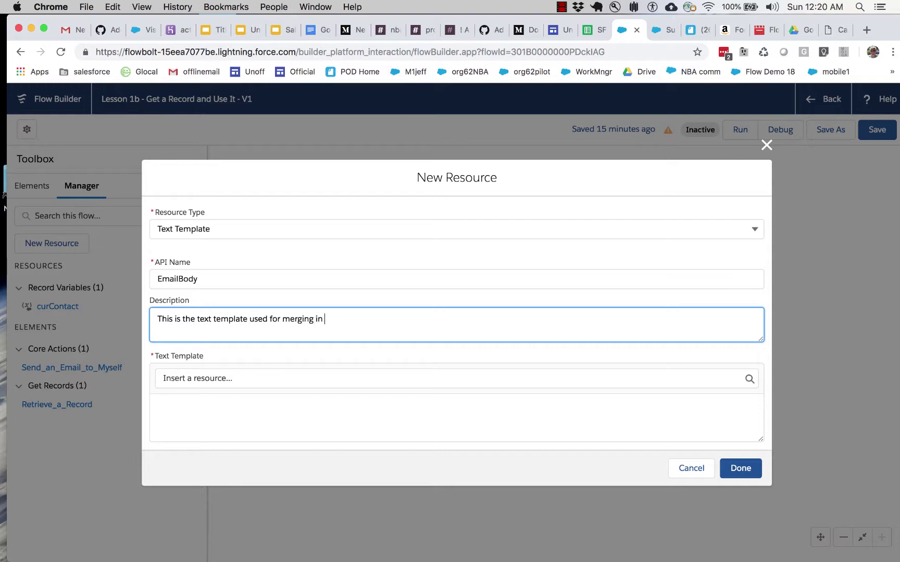
type(" contact data.")
left_click(206, 418)
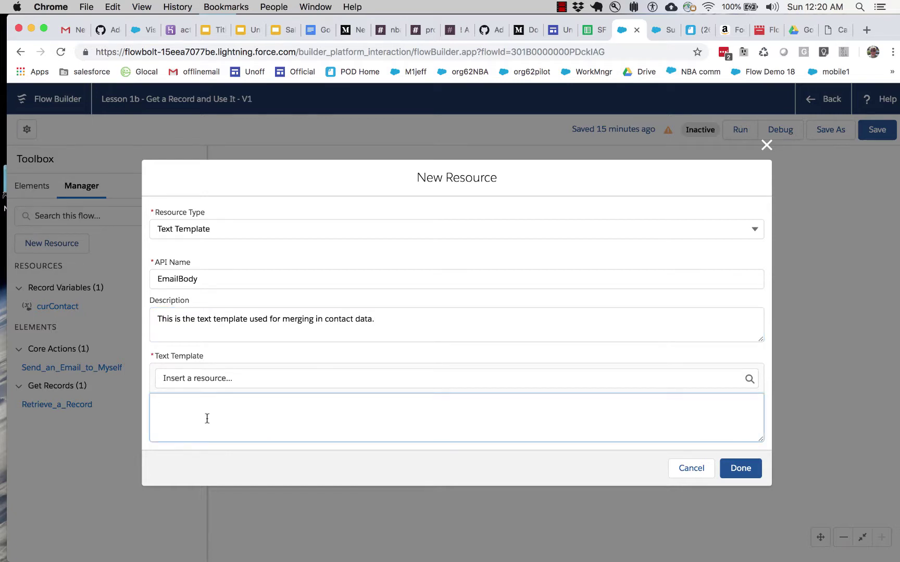
type("Here's what we know about you:")
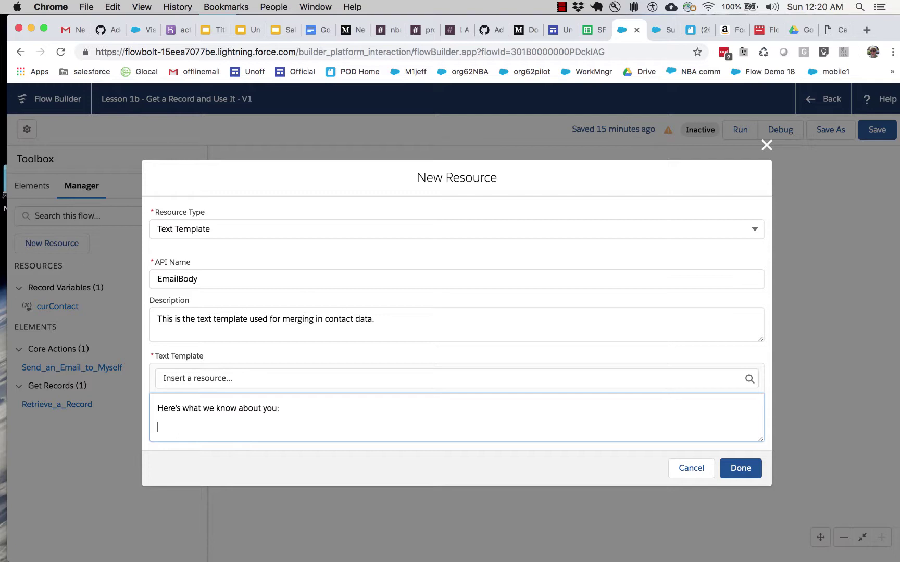
type("  You voted in the following way for th")
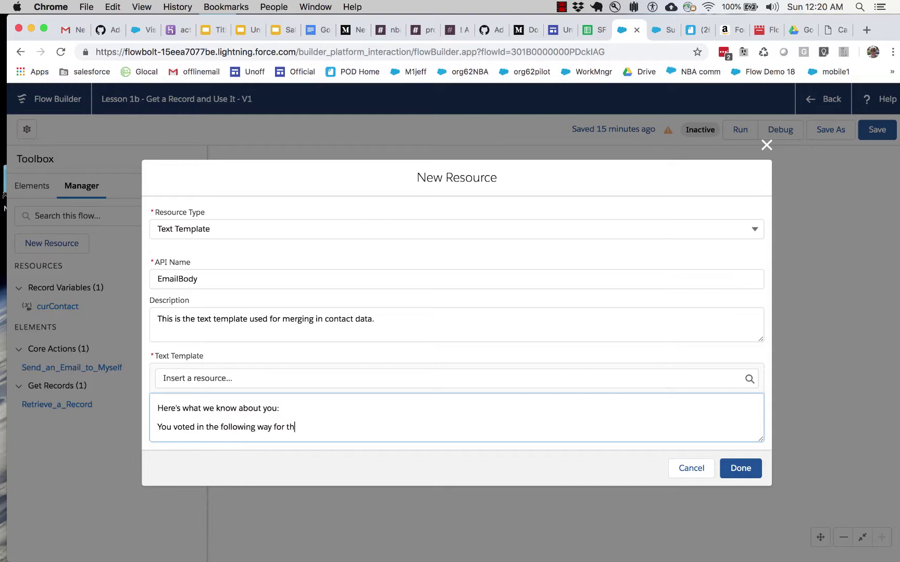
type("e Winter 20 Salesforce Editio")
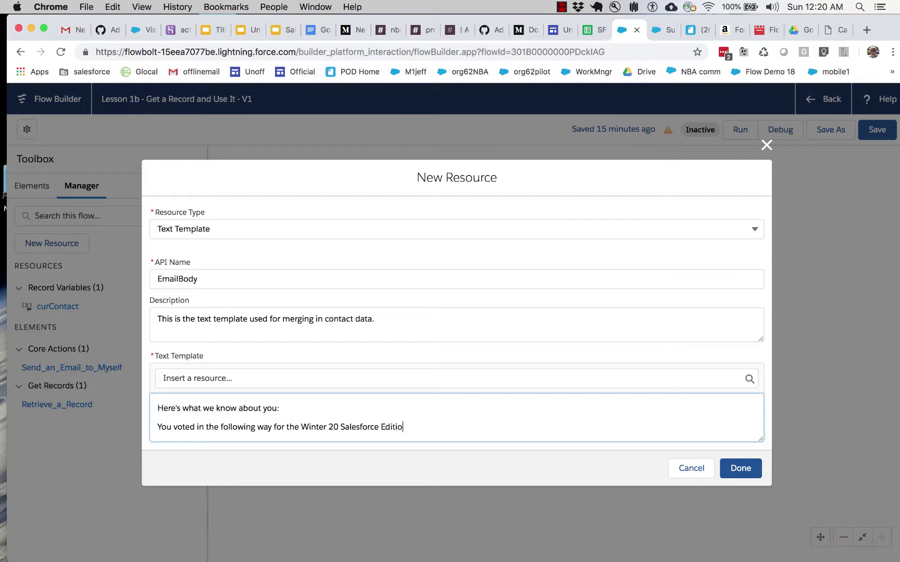
type("n Icon:")
Step: Insert the Vote_for_Winter_20_Icon__c merge field and begin the most-expert-product line
left_click(373, 379)
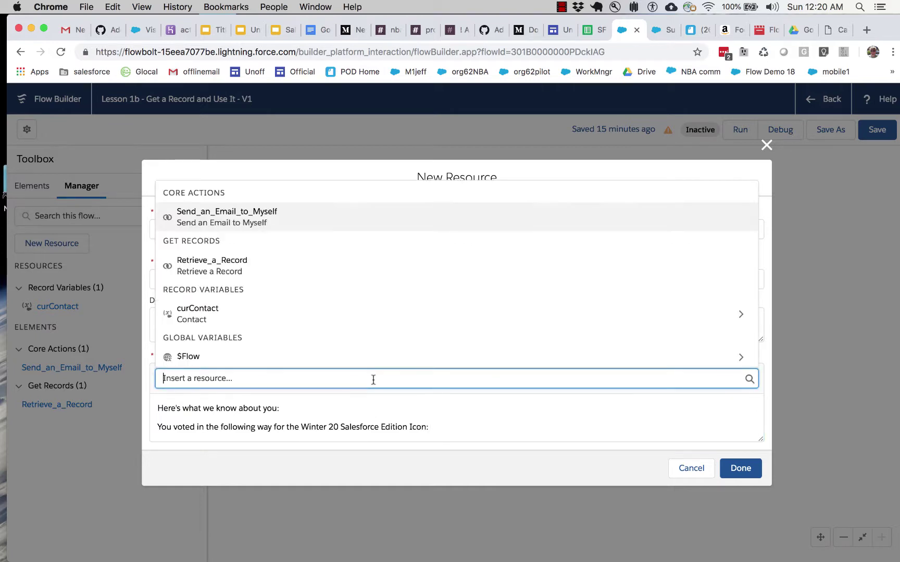
left_click(317, 314)
scroll(316, 321, "down", 15)
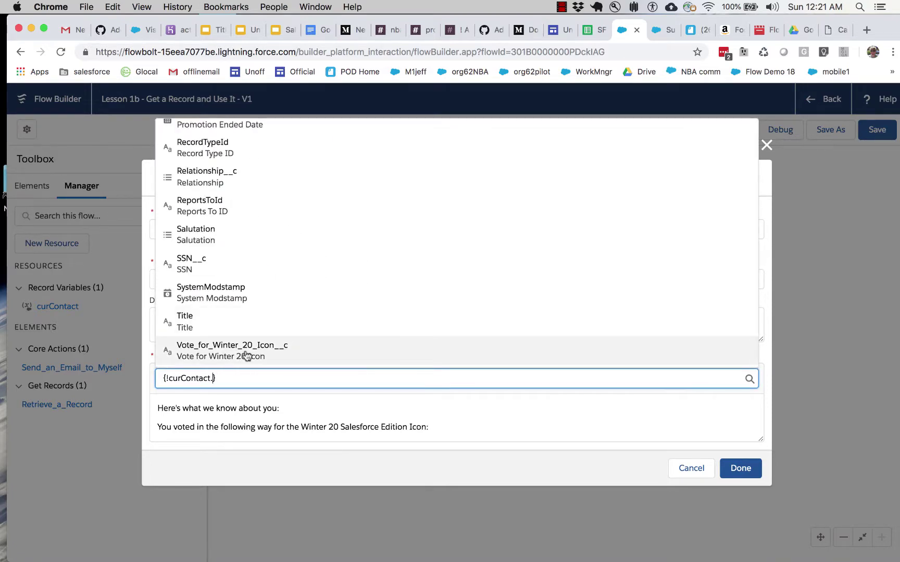
left_click(248, 355)
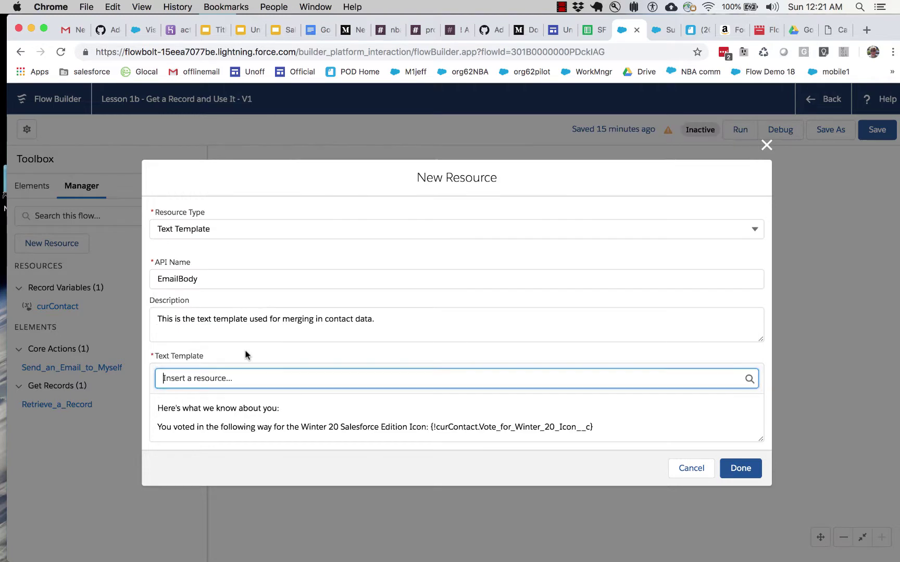
left_click(612, 426)
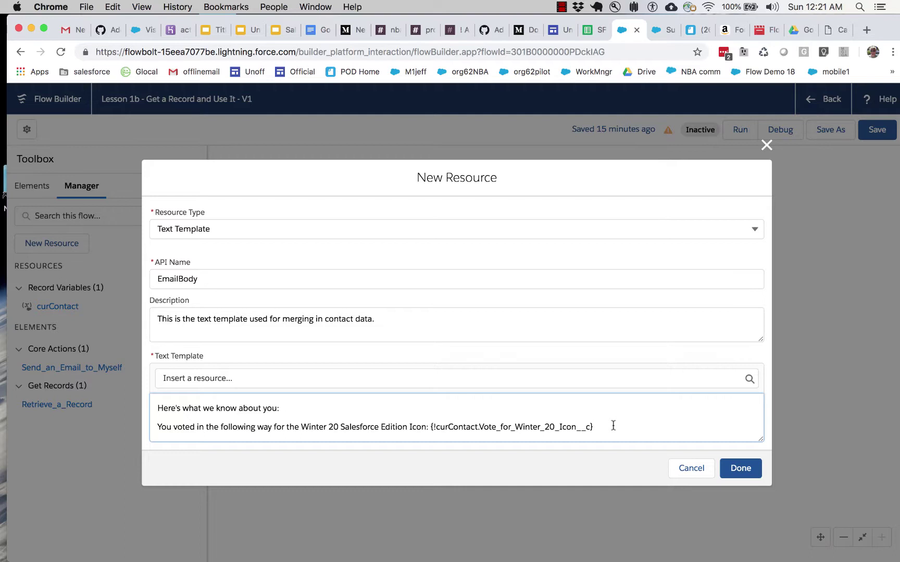
key("Return")
key("Return")
type("Y")
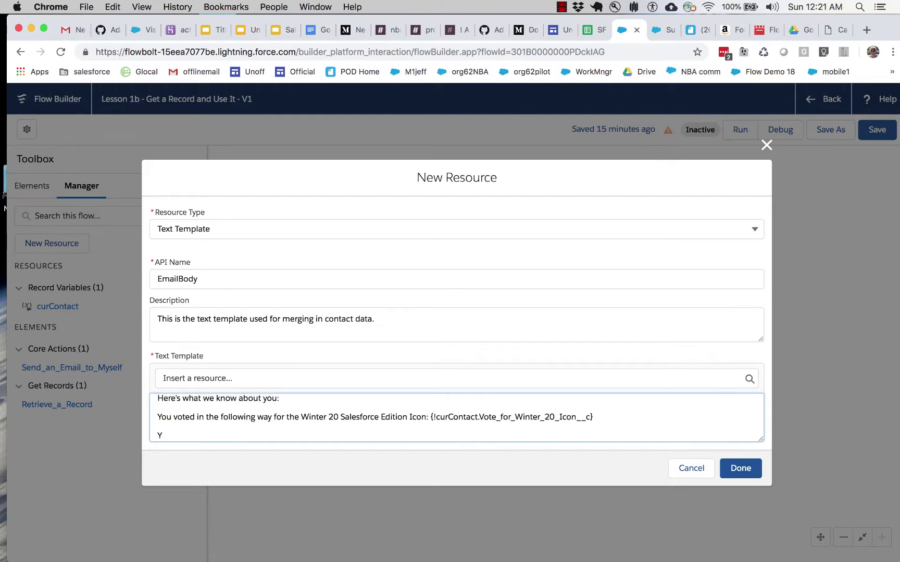
type("ou are most expert in the following Sal")
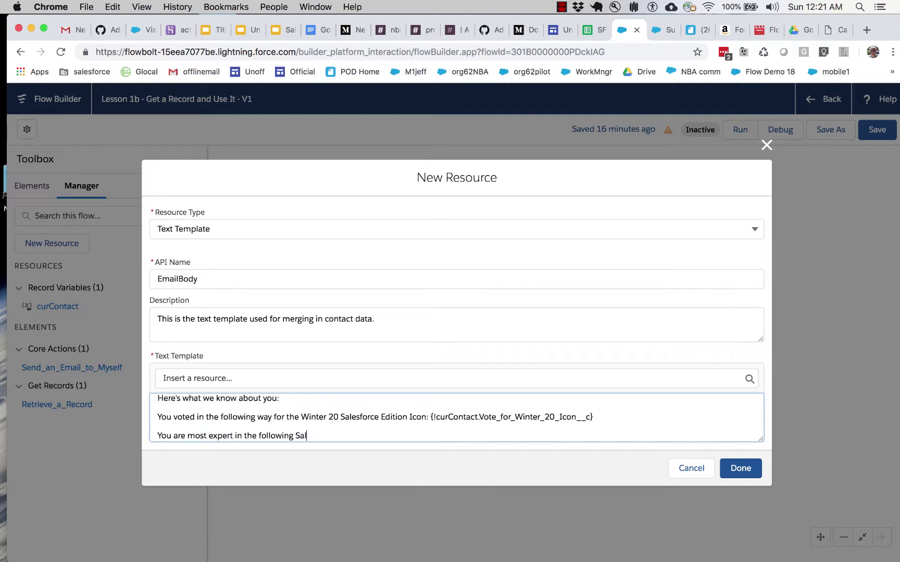
type("esforce product:")
Step: Insert Most_Expert_Product__c and add the line "Your current on call status is"
left_click(668, 375)
left_click(403, 314)
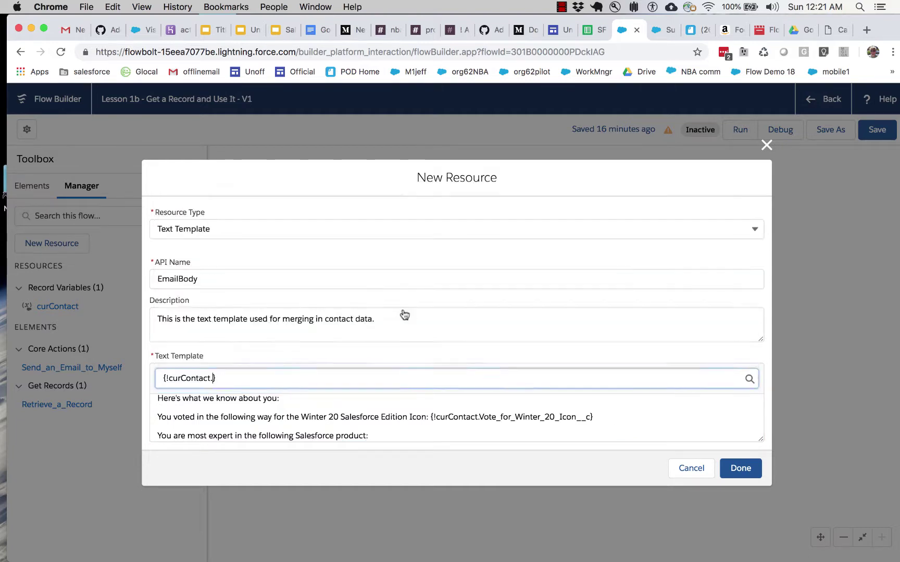
scroll(361, 327, "down", 1)
scroll(358, 328, "down", 15)
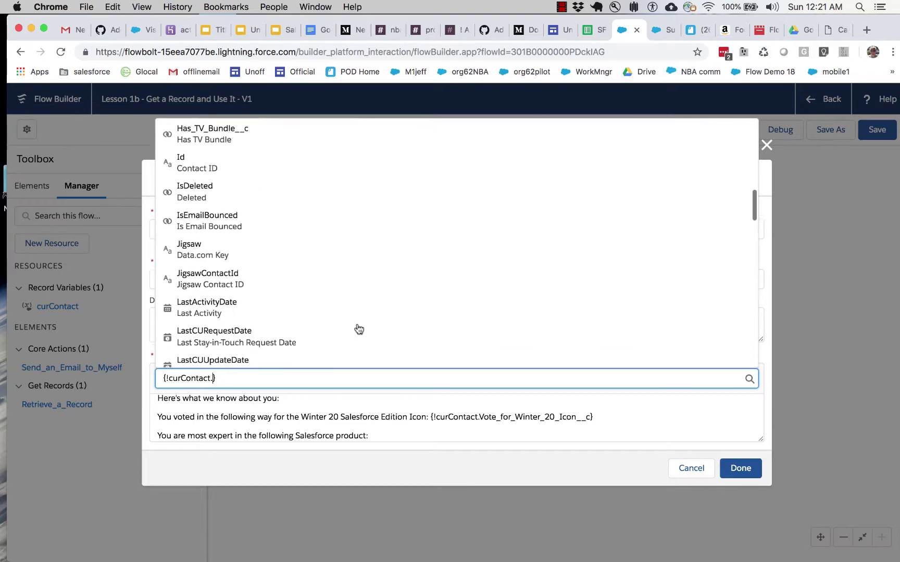
scroll(358, 328, "down", 12)
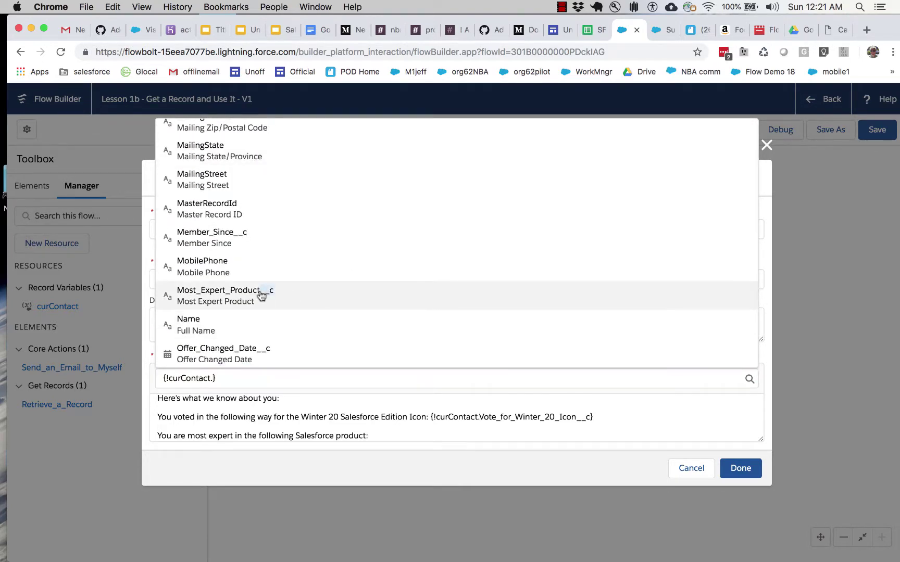
left_click(258, 294)
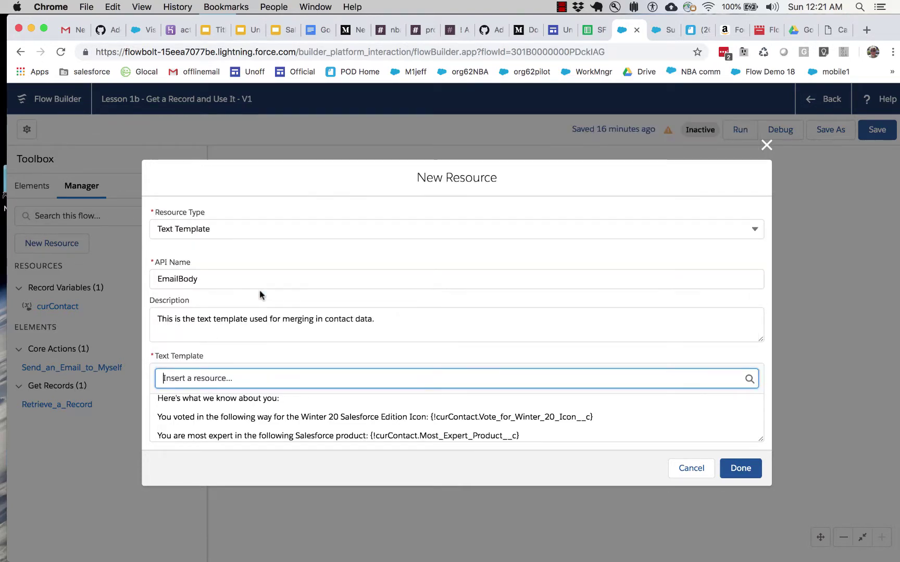
left_click(515, 436)
scroll(549, 431, "down", 1)
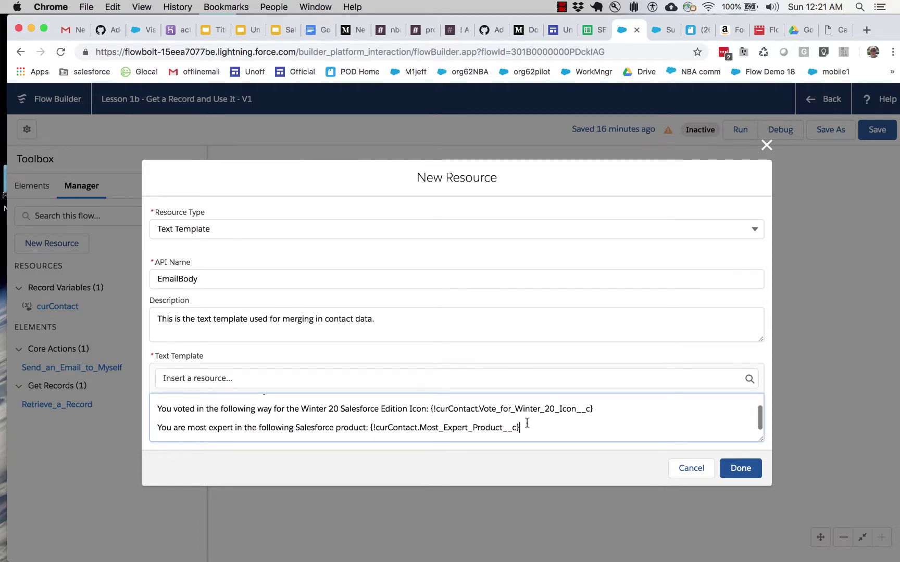
key("BackSpace")
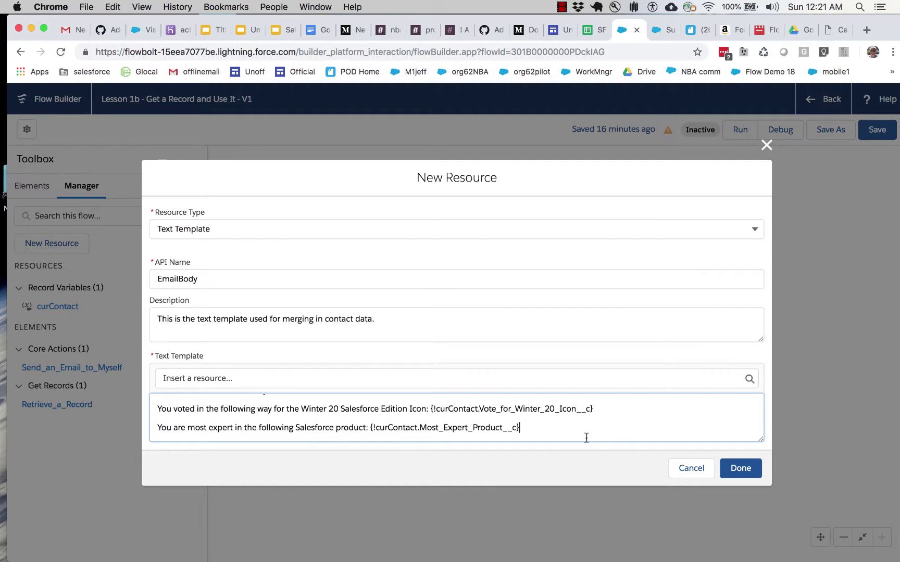
key("Return")
type("Yo")
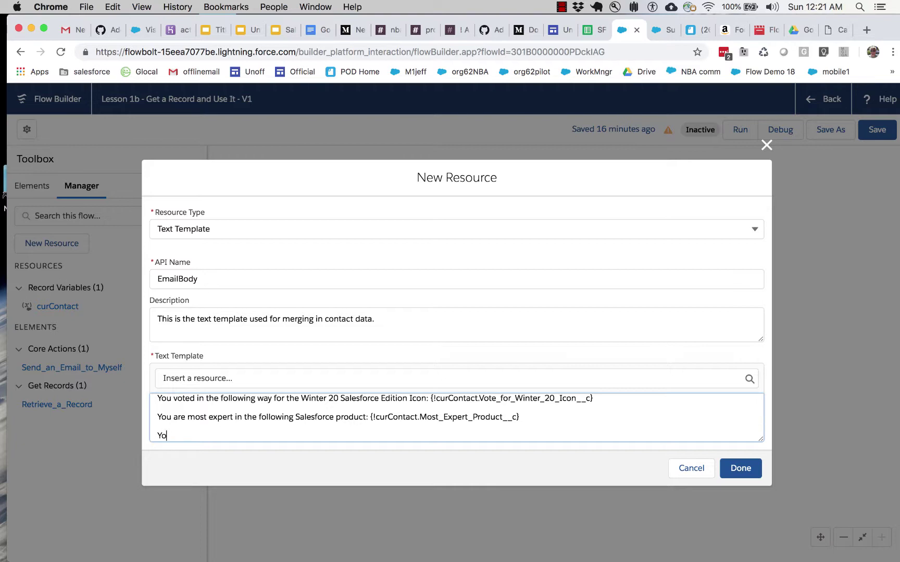
type("ur current on call status is")
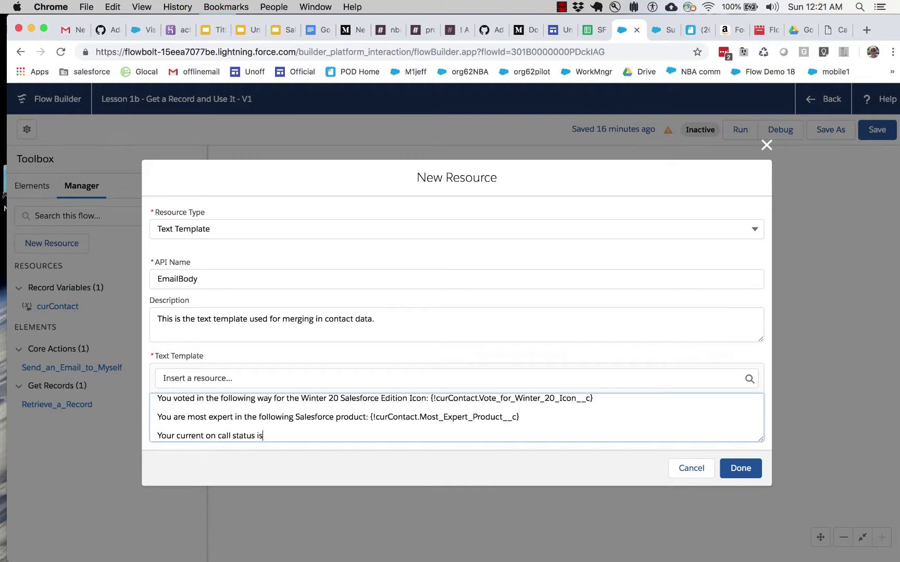
Step: Insert the On_Call_Available__c merge field and save the EmailBody template
left_click(577, 379)
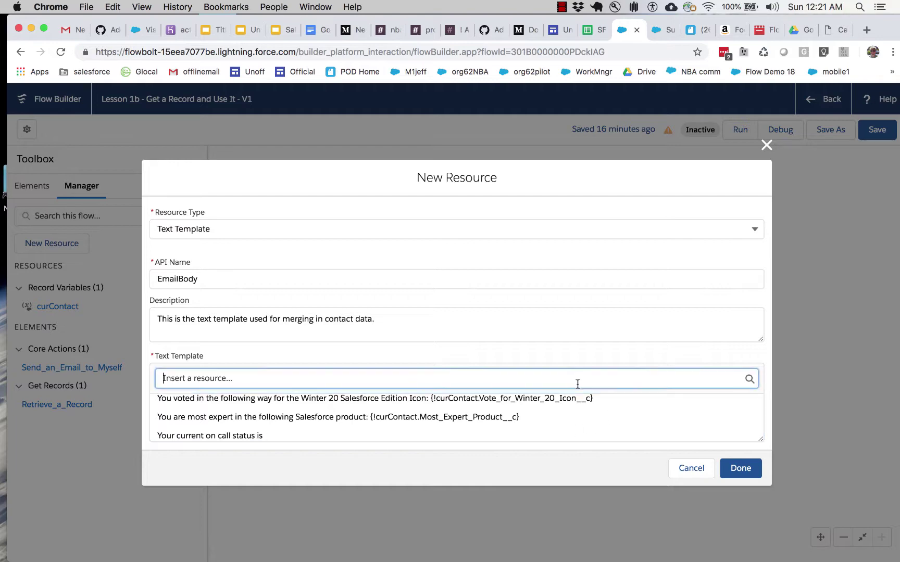
left_click(359, 305)
scroll(357, 313, "down", 10)
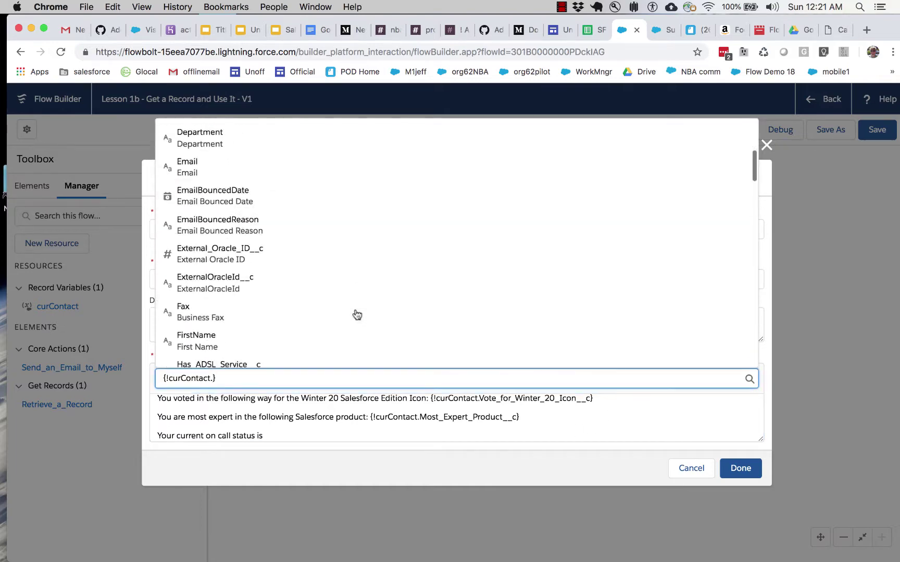
scroll(356, 313, "down", 12)
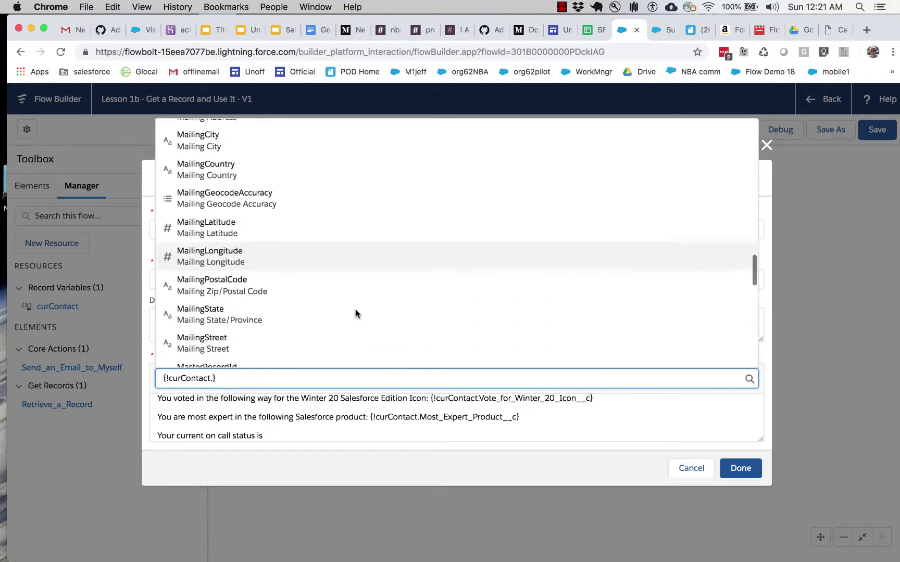
left_click(272, 269)
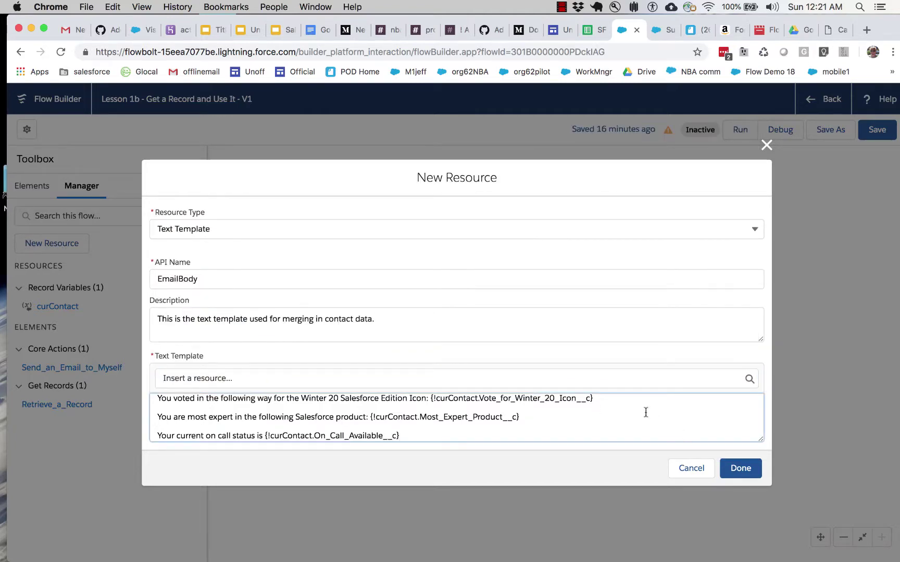
left_click(733, 463)
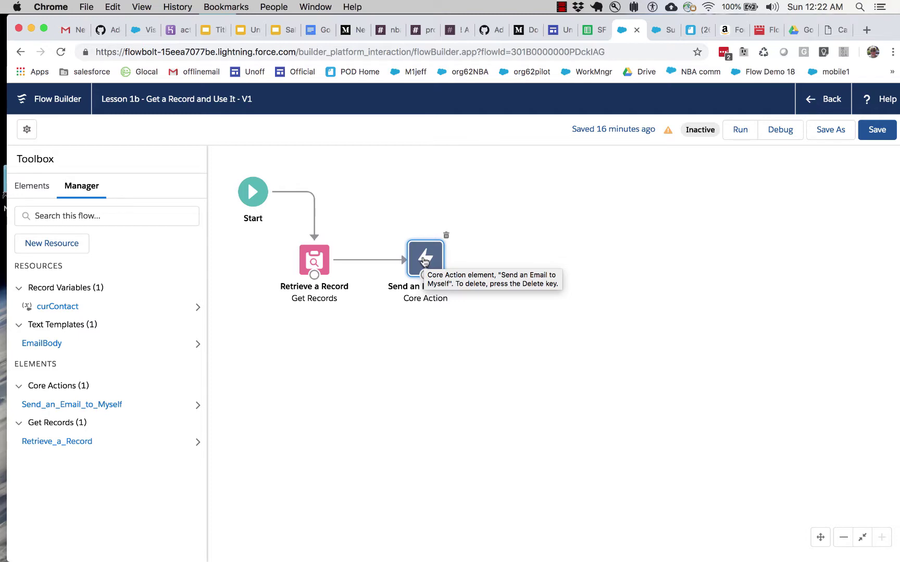
Step: Open the Send an Email to Myself action and clear its old subject text
double_click(424, 261)
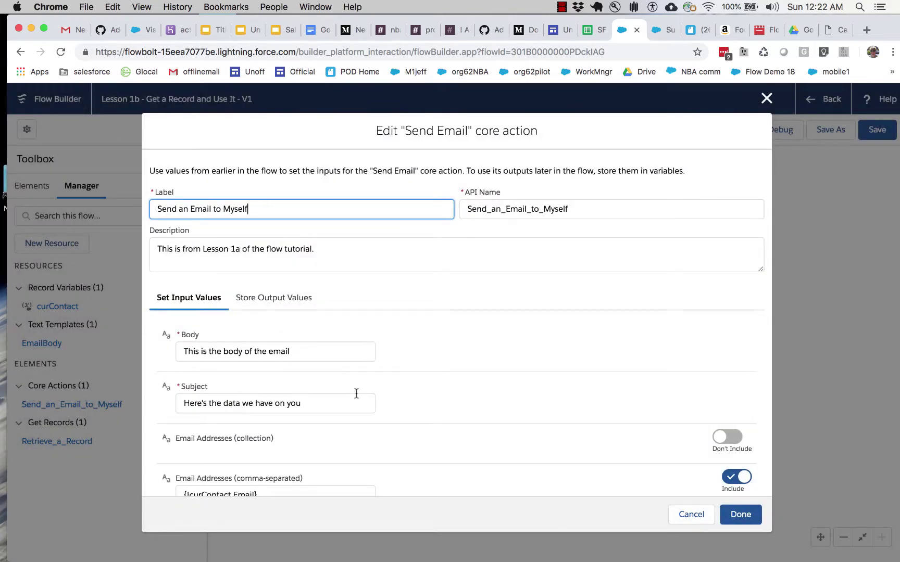
left_click_drag(347, 404, 182, 404)
key("BackSpace")
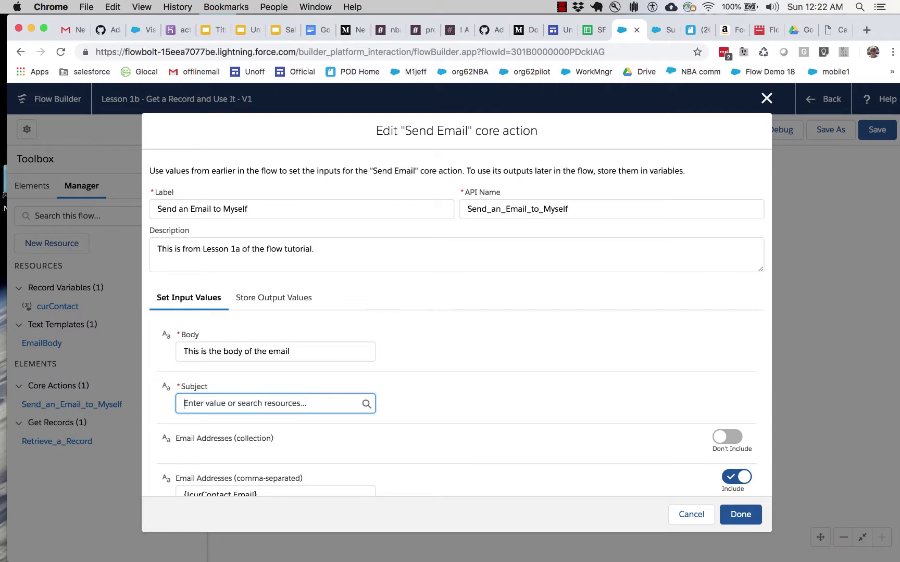
scroll(223, 368, "down", 3)
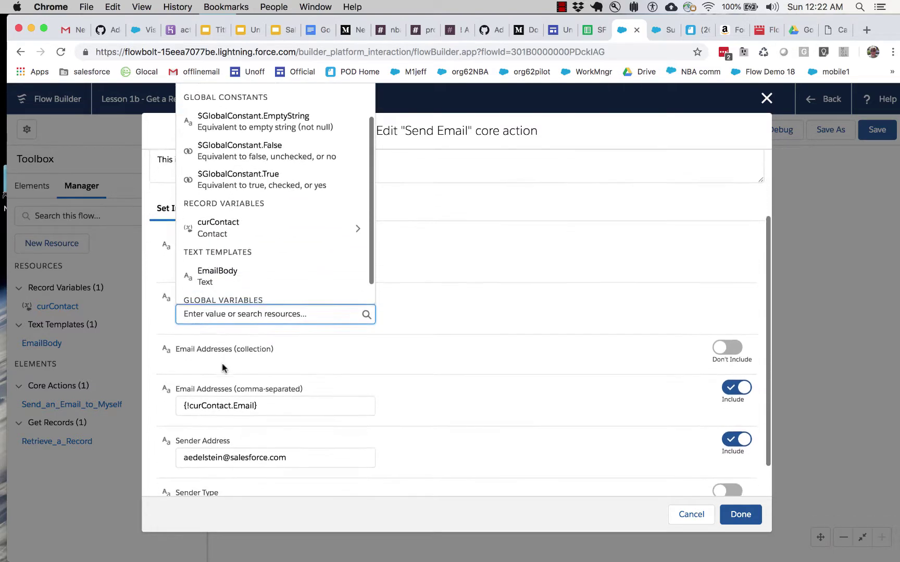
scroll(223, 281, "down", 1)
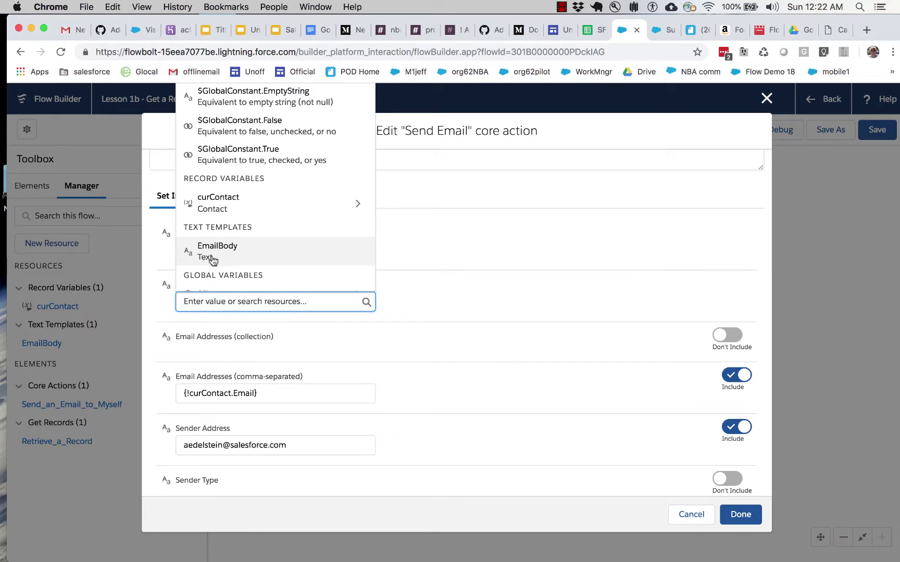
Step: Set the Subject to the {!EmailBody} template and confirm the action
left_click(211, 259)
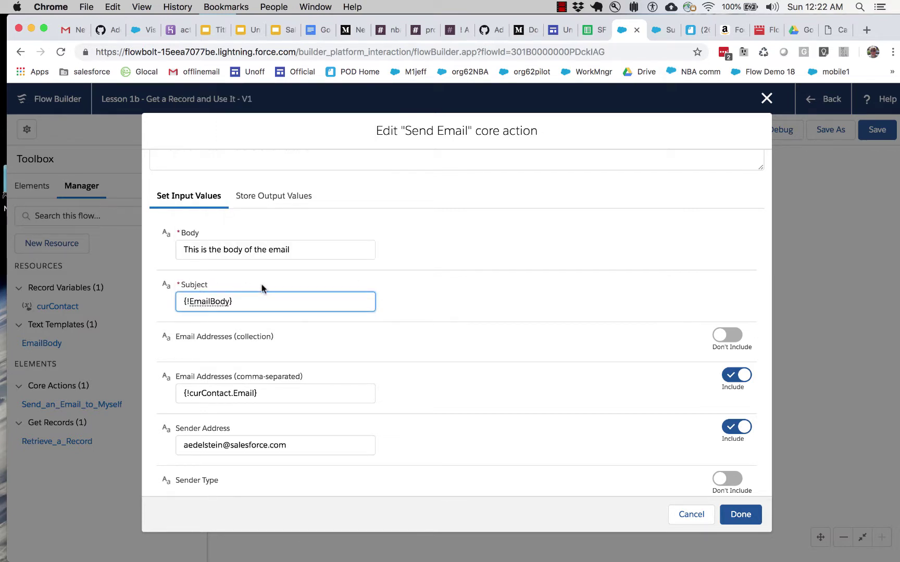
left_click(181, 300)
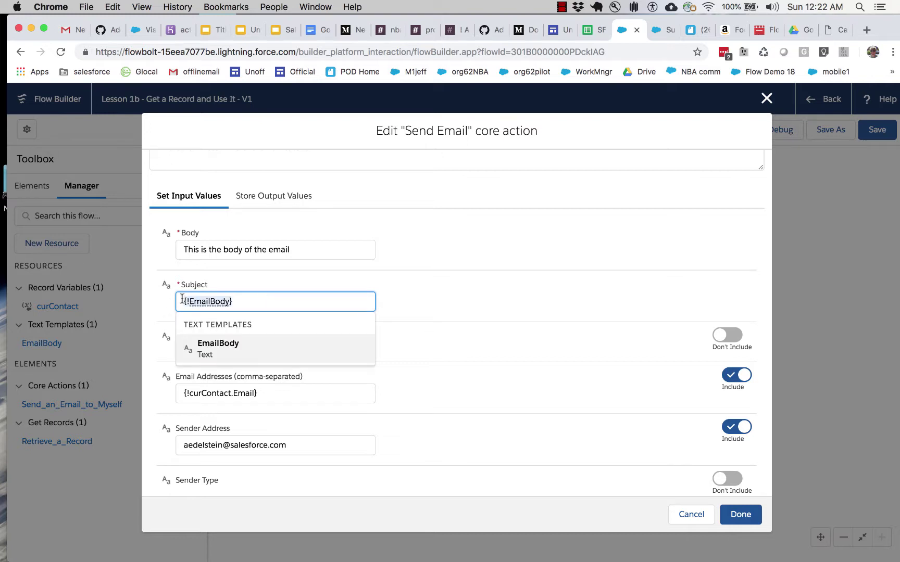
type("{")
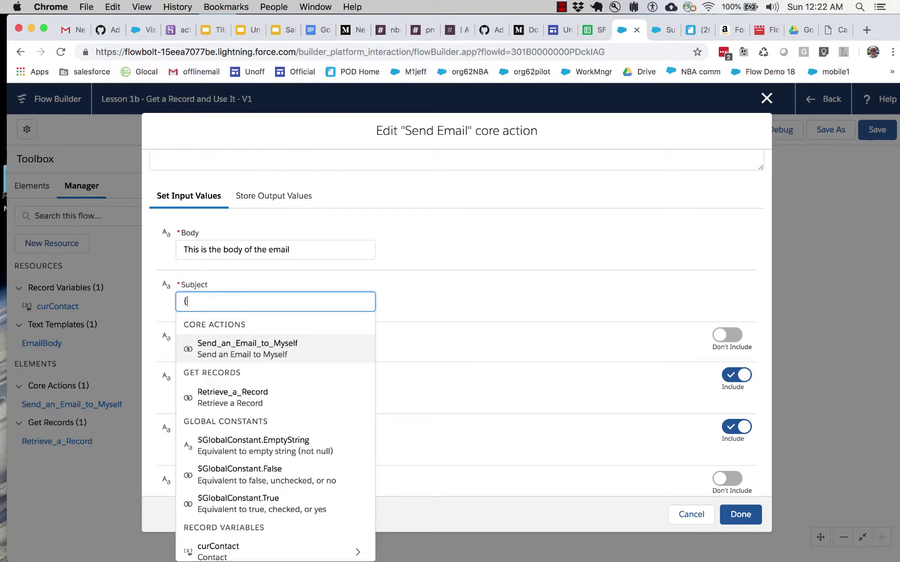
type("!EmailBpd")
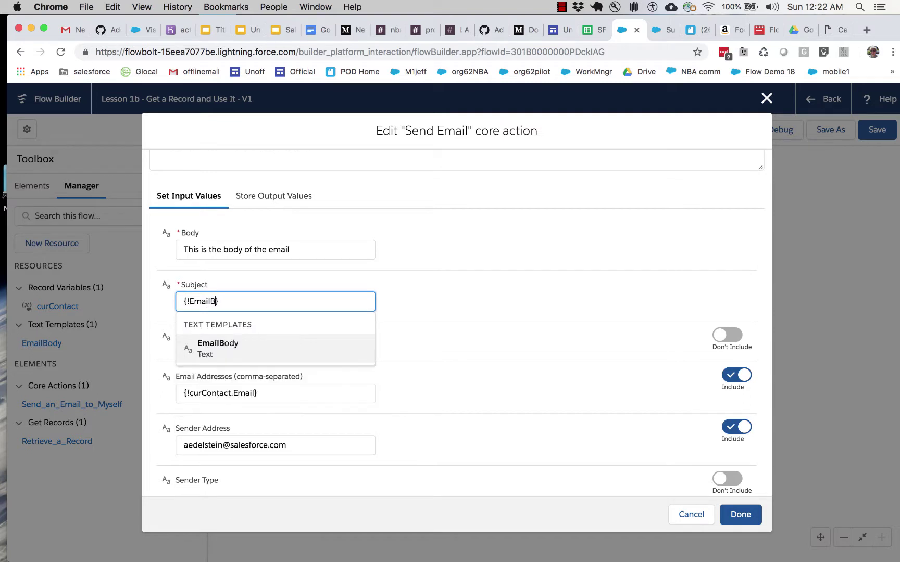
key("BackSpace")
key("BackSpace")
type("ody")
left_click(417, 295)
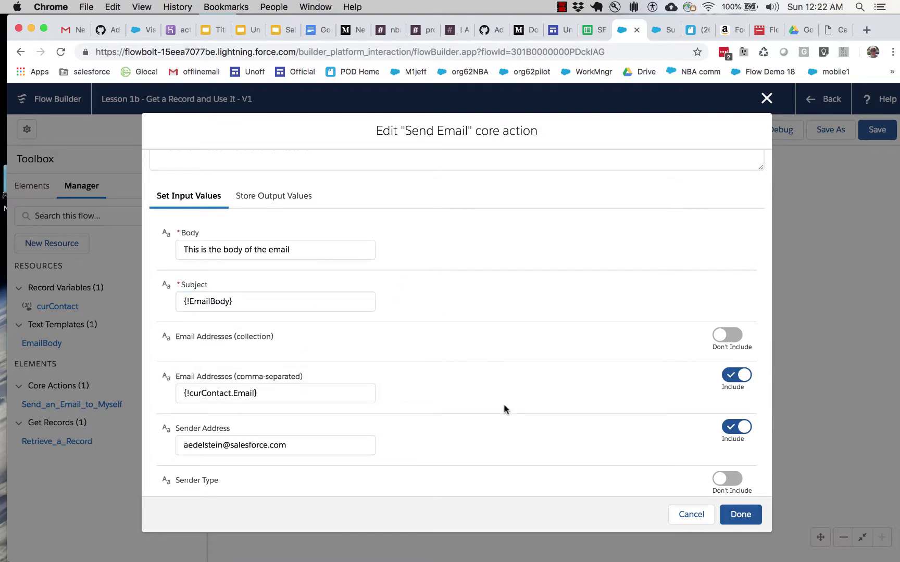
left_click(740, 515)
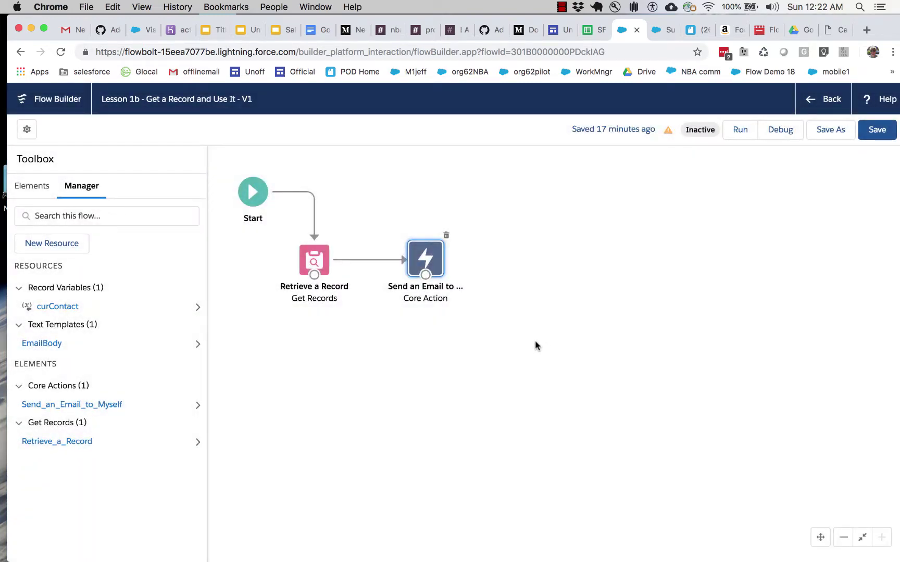
Step: Save and run the flow until it reports finished, then switch to Gmail
left_click(867, 129)
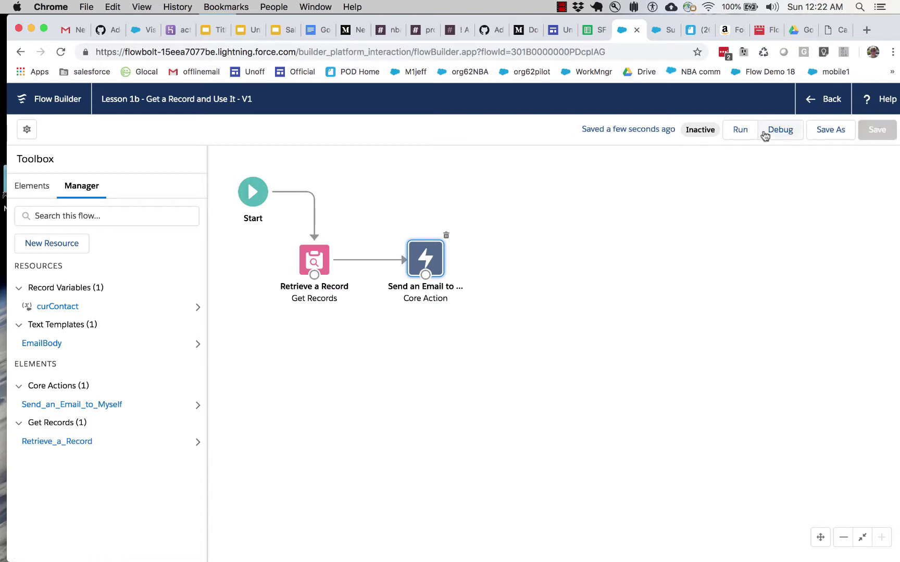
left_click(737, 129)
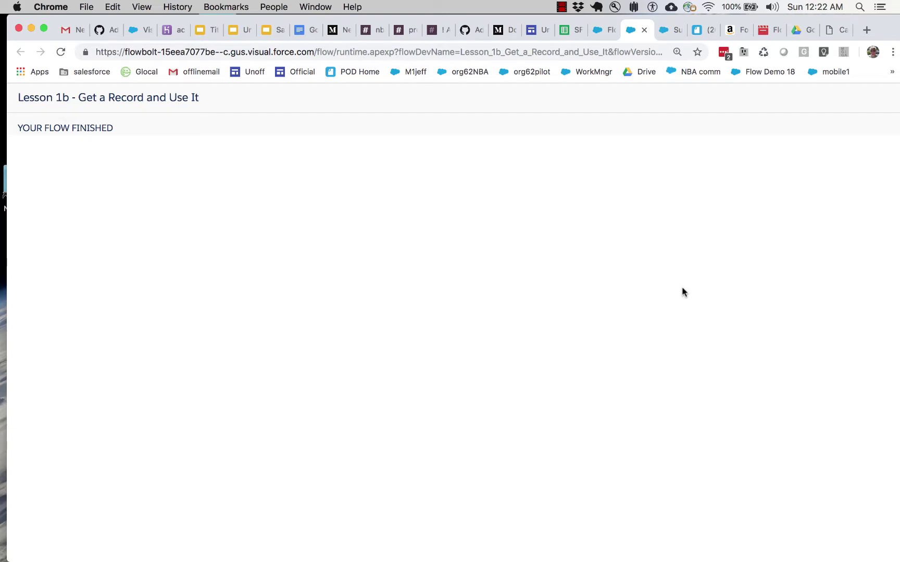
key("ctrl+Right")
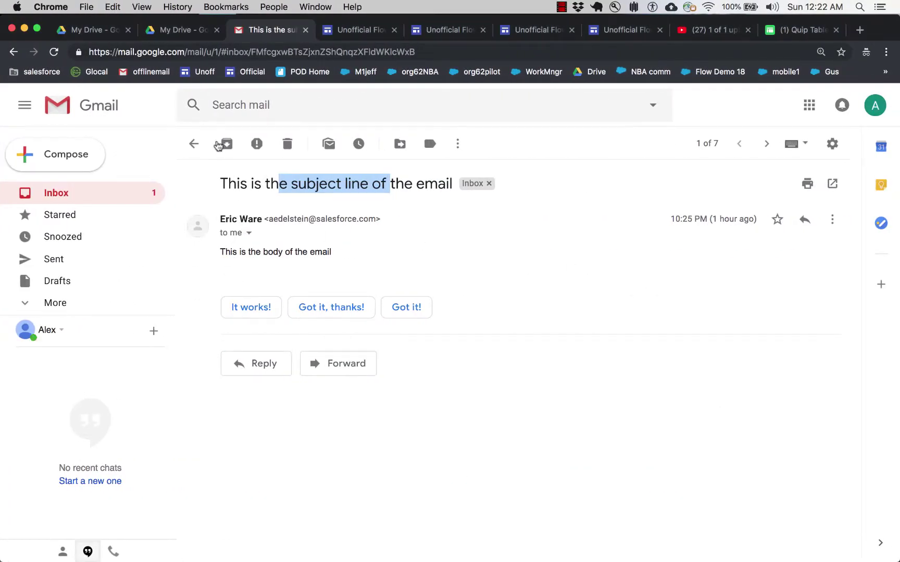
Step: Check the newest flow email in the Gmail inbox, then return to the finished flow
left_click(191, 144)
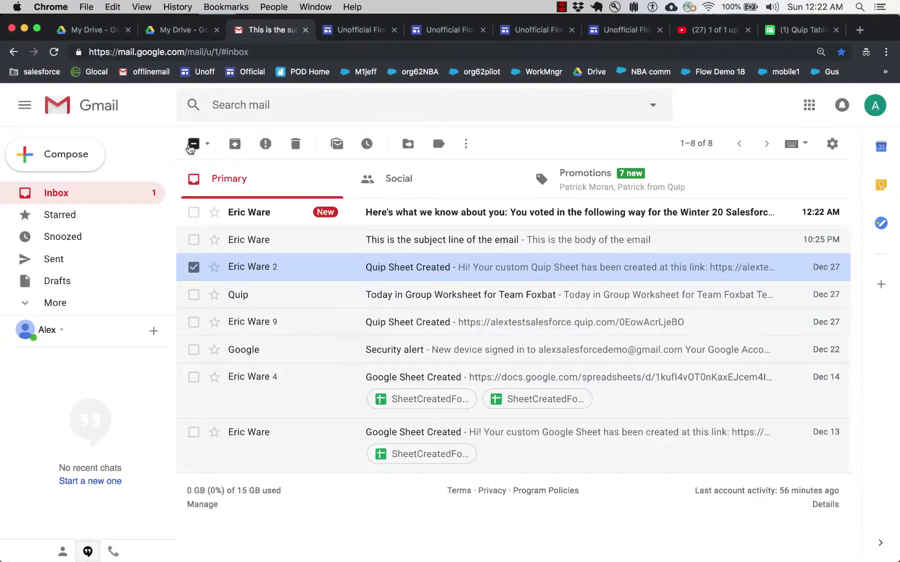
left_click(472, 217)
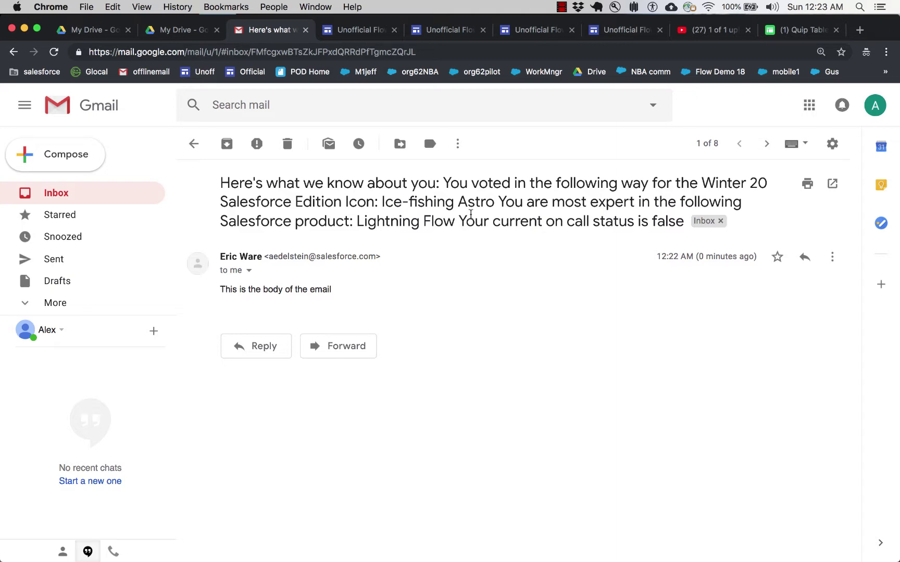
key("ctrl+Left")
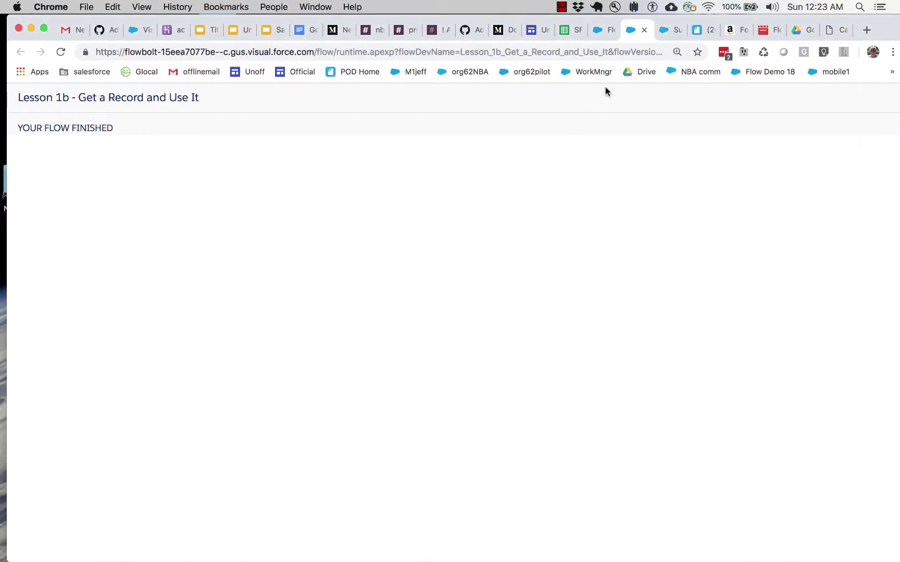
Step: Move the {!EmailBody} reference from the Send Email Subject into its Body
left_click(603, 35)
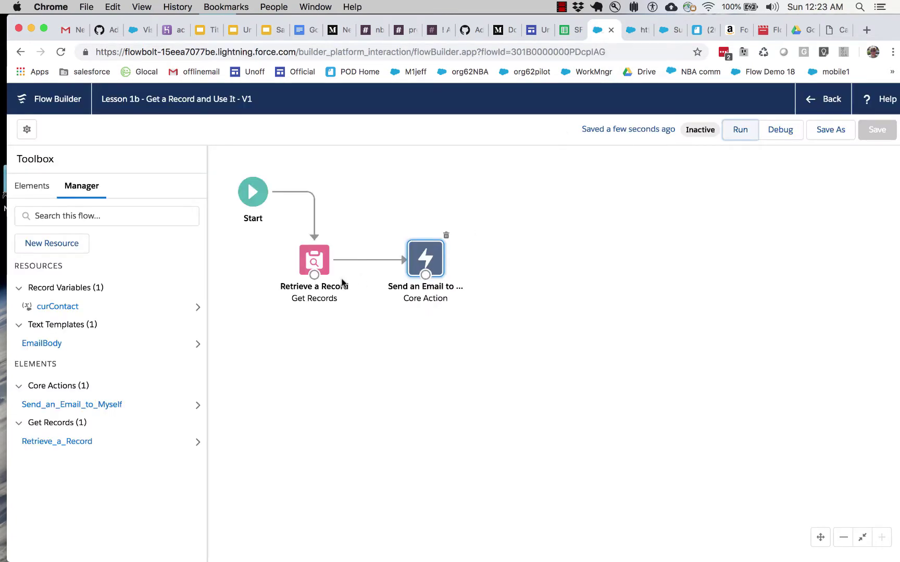
double_click(434, 267)
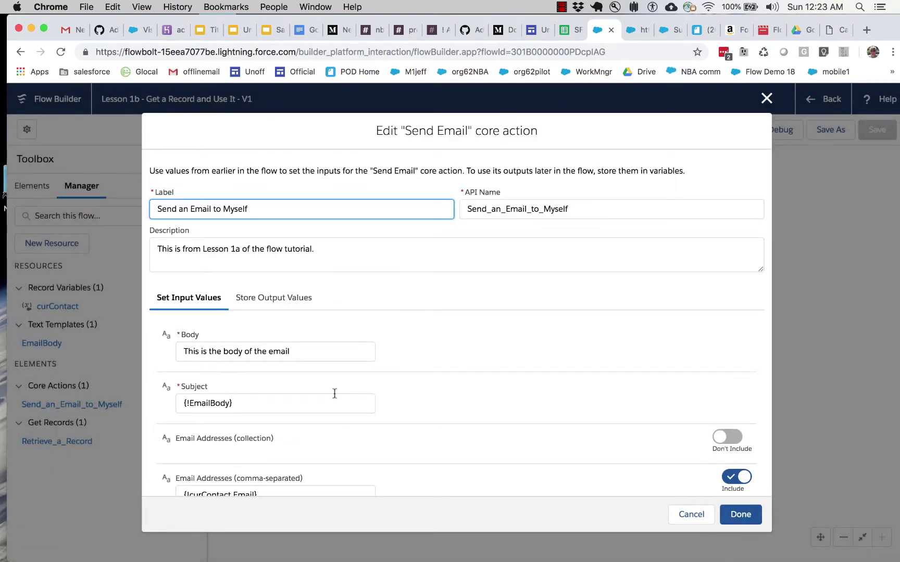
left_click(285, 408)
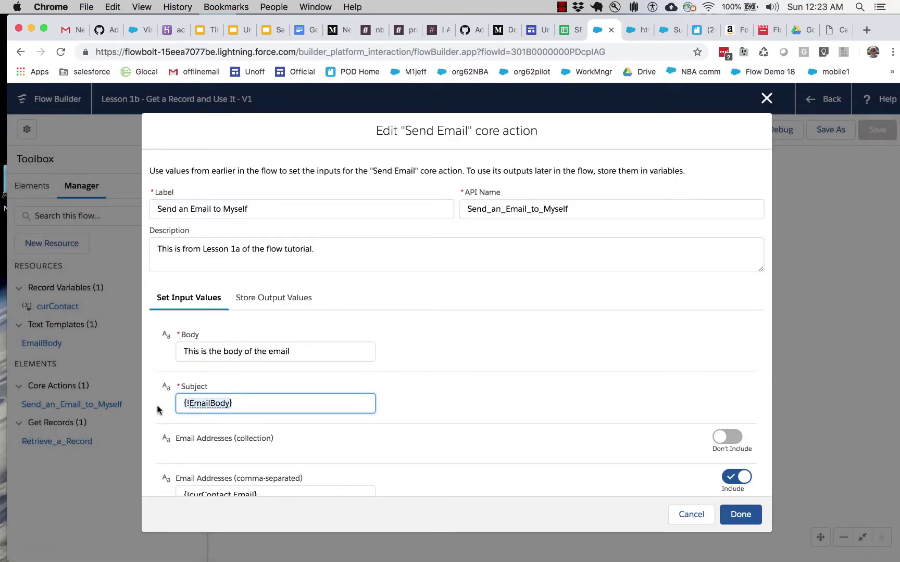
key("BackSpace")
key("shift+Tab")
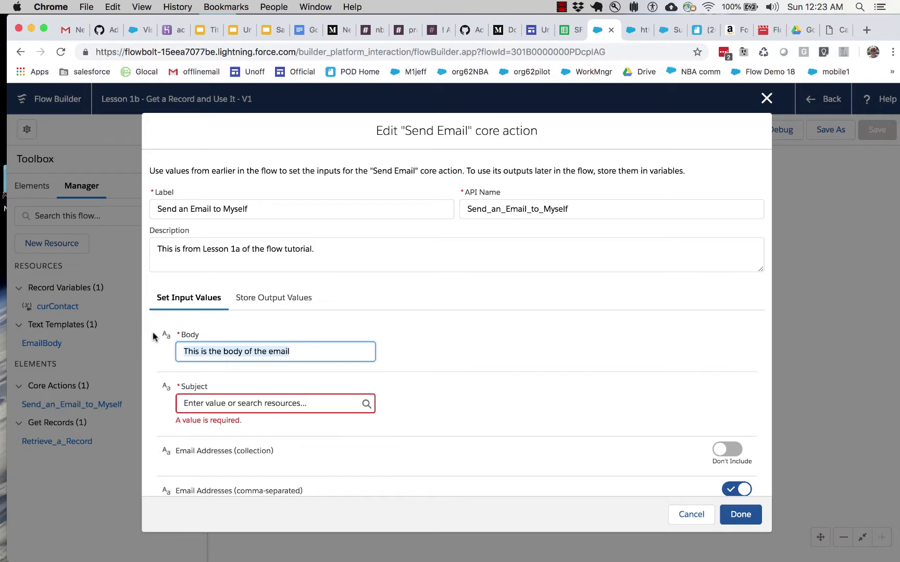
type("{!EmailBody}")
left_click(431, 339)
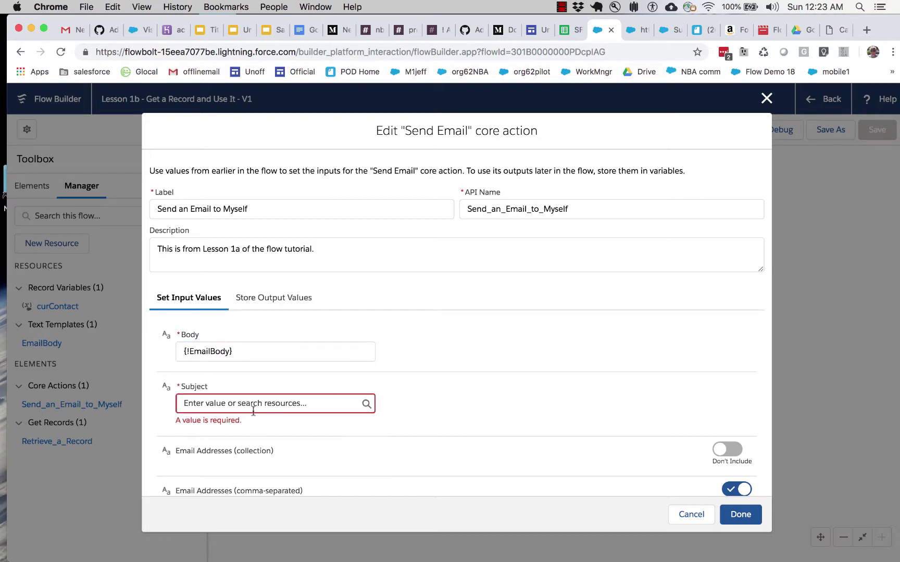
Step: Give the Send Email action the subject "Here's what we know about you" and confirm
left_click(253, 409)
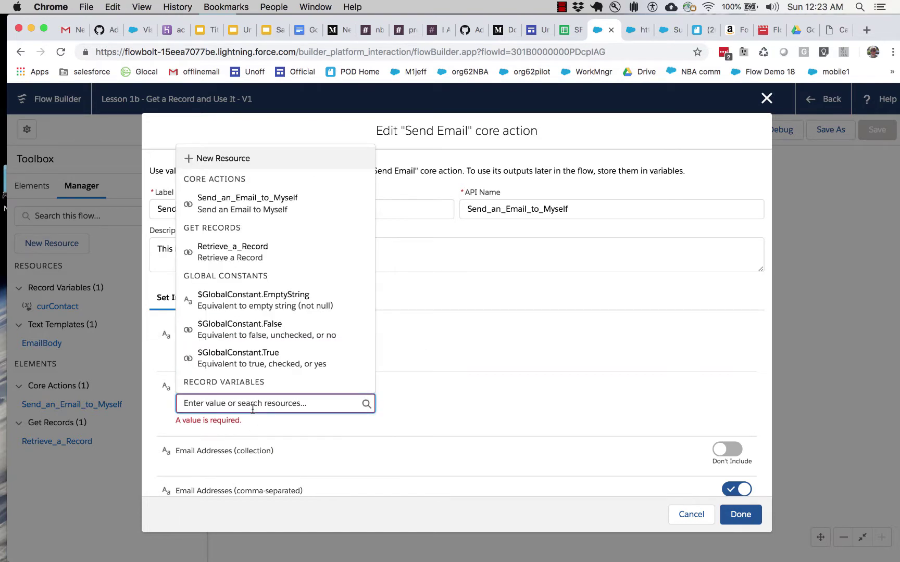
type("Here's ")
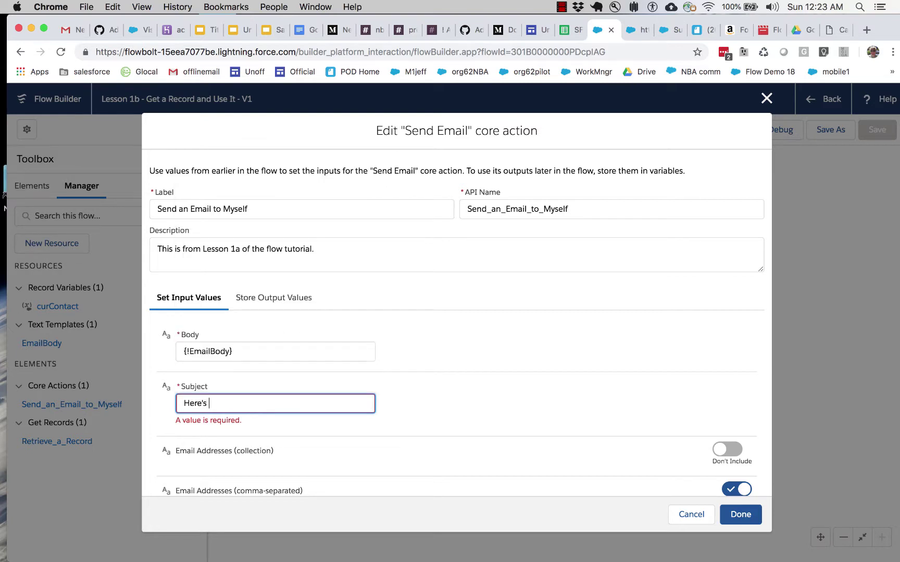
type("what we know about you!")
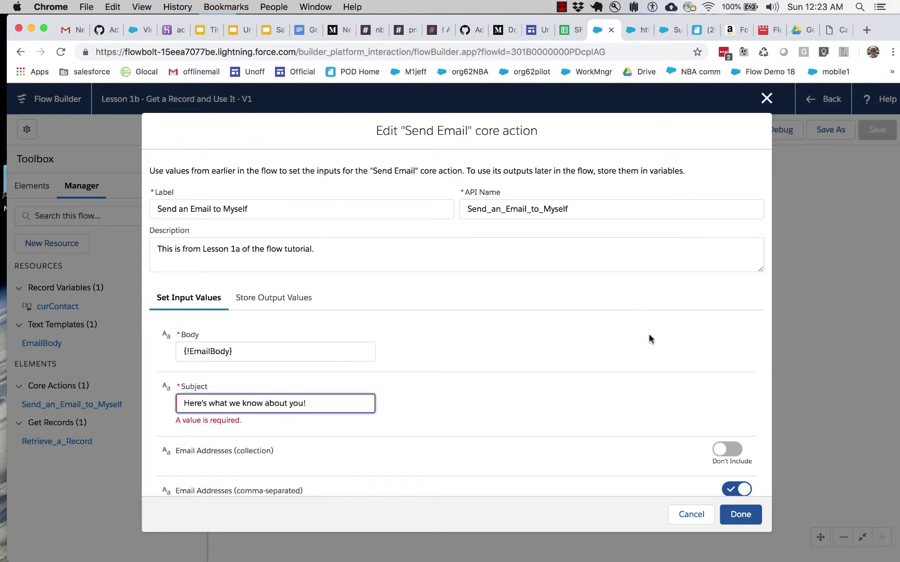
left_click(735, 511)
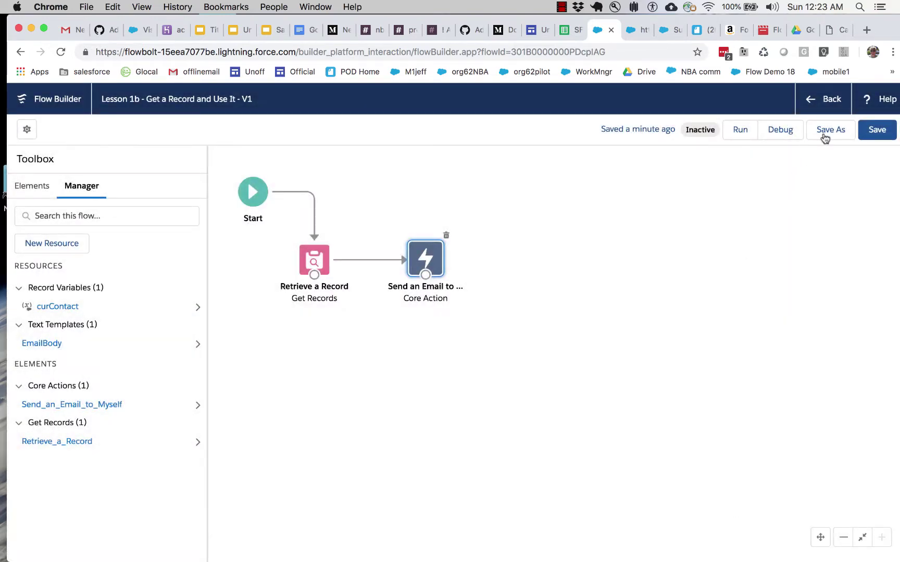
Step: Save and rerun the updated flow, close its runtime page, and view the Gmail inbox
left_click(875, 132)
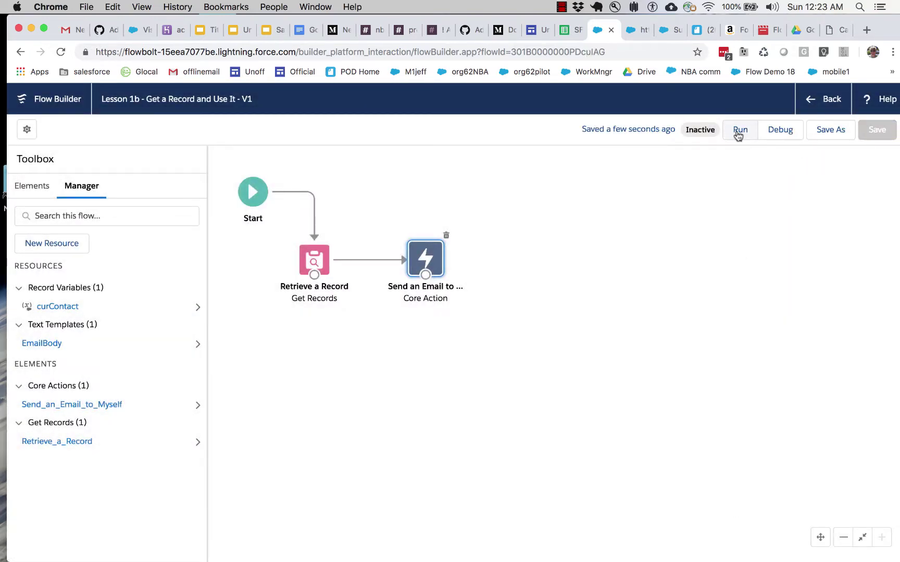
left_click(737, 134)
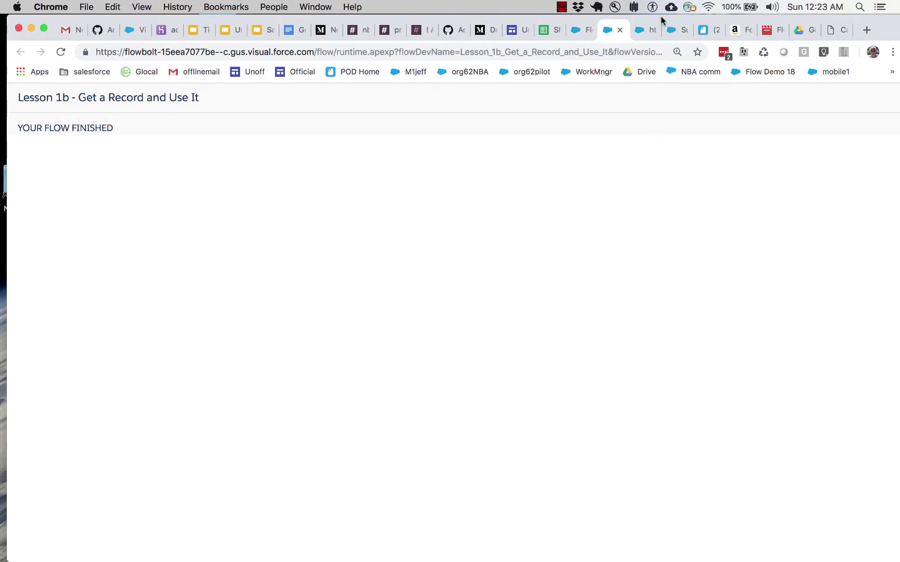
left_click(619, 30)
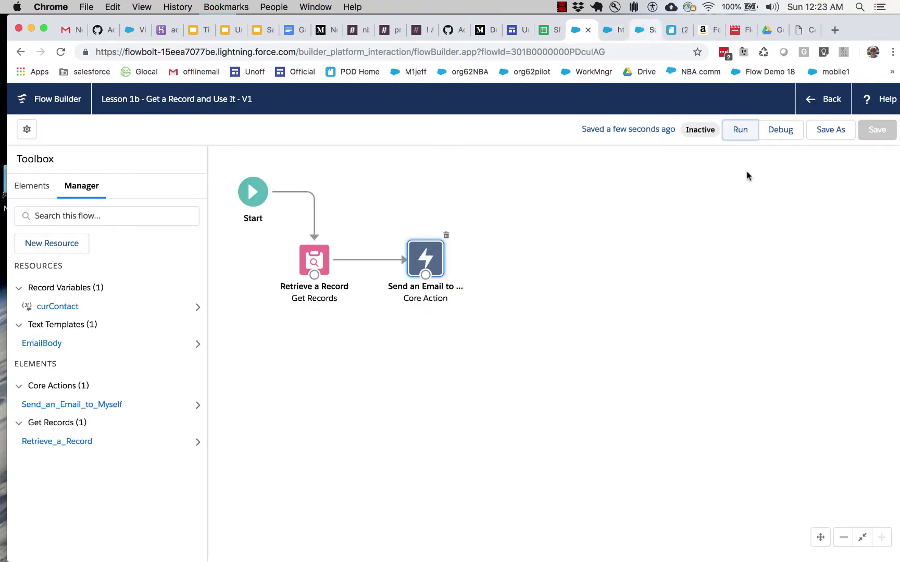
key("ctrl+Right")
left_click(193, 144)
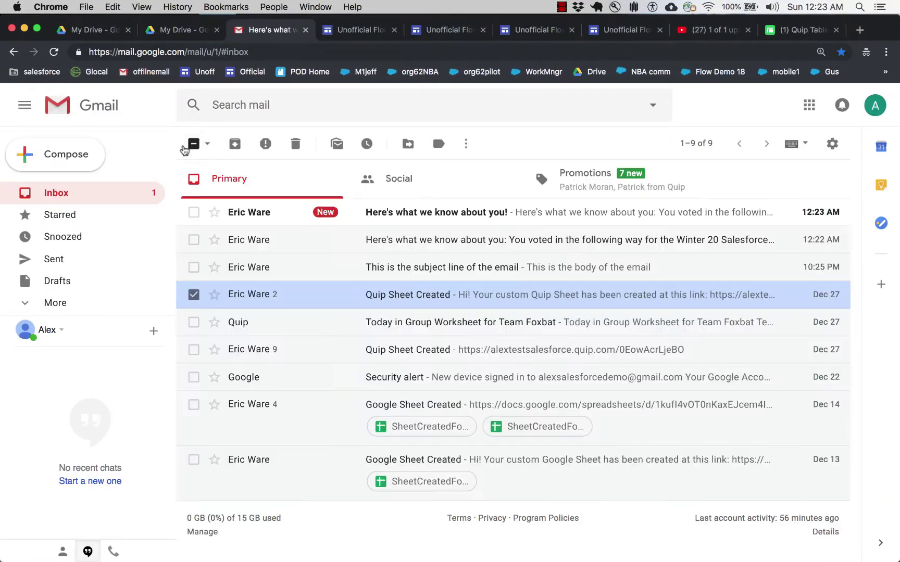
Step: Read the new "Here's what we know about you!" email, then exit the slideshow
left_click(465, 209)
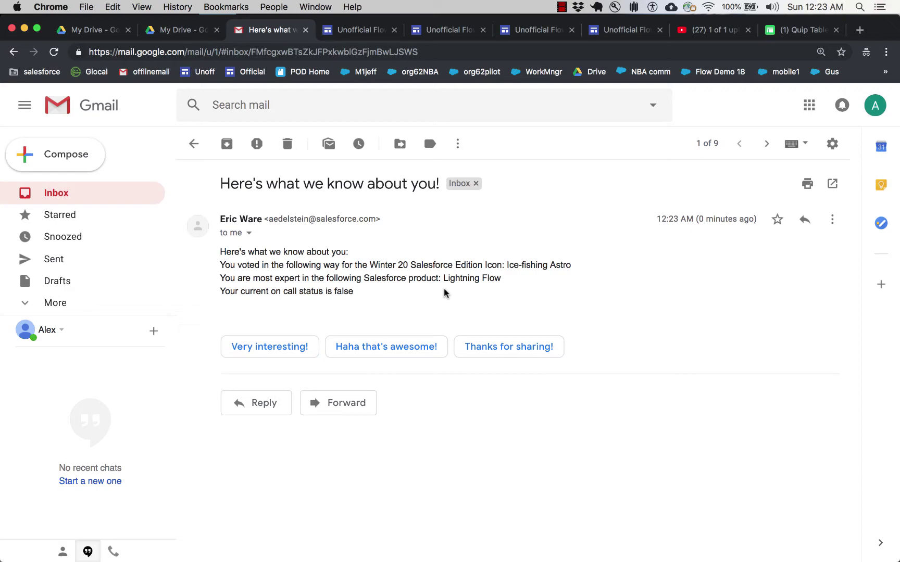
key("ctrl+Left")
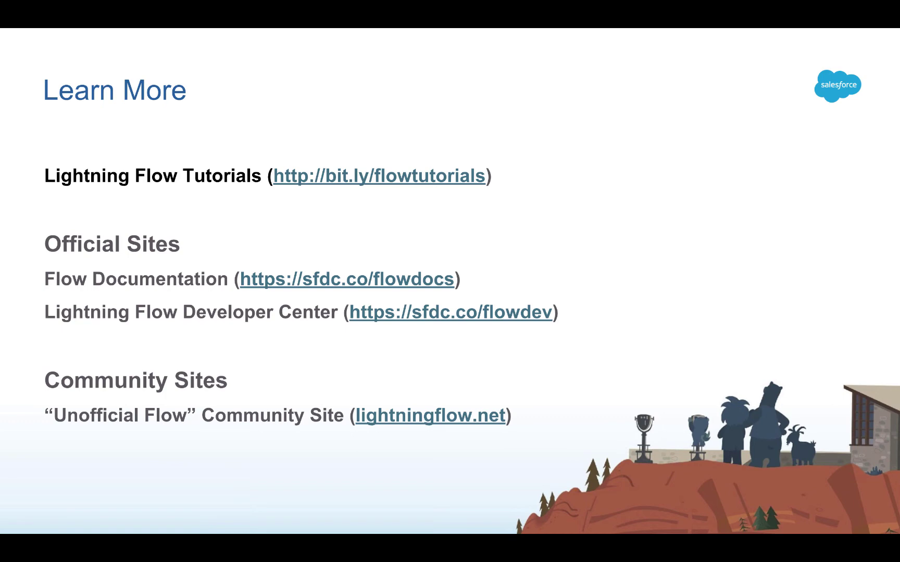
key("Escape")
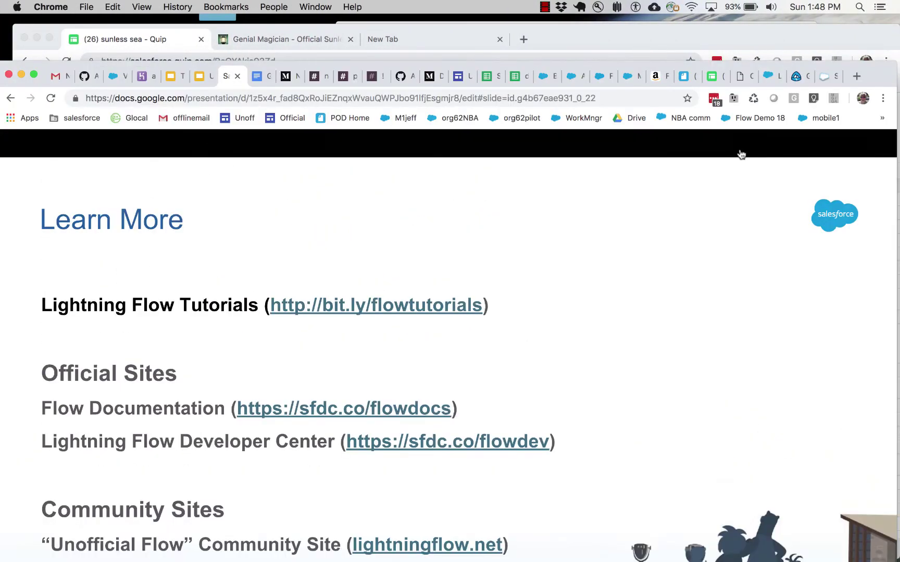